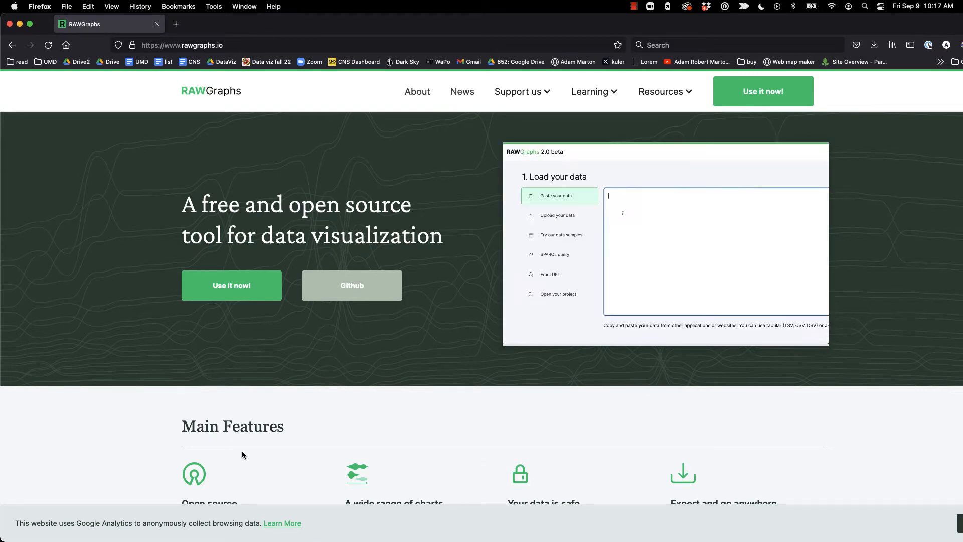
Open the RAWGraphs web app and load the "Lannister vs Starck relationships" data sample
{"action": "left_click", "coordinate": [758, 97]}
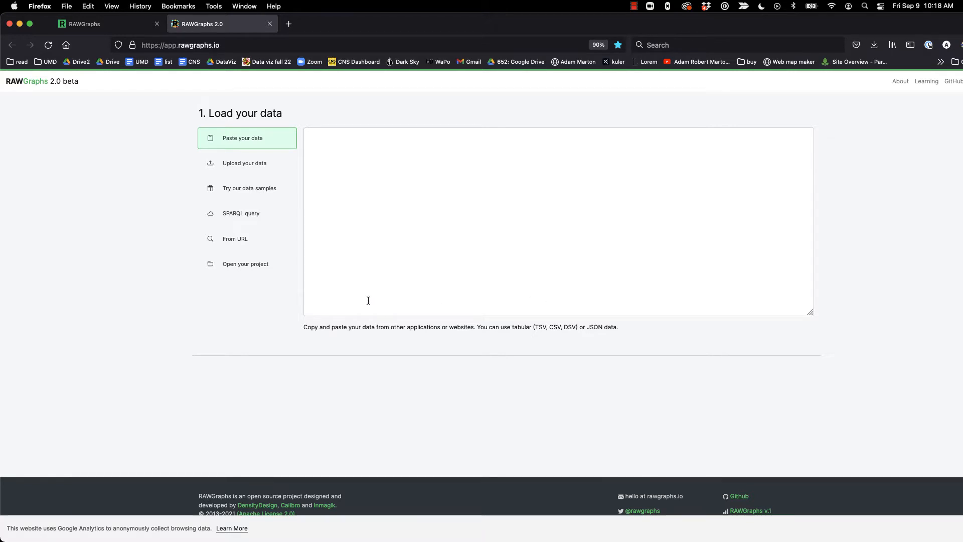
{"action": "left_click", "coordinate": [273, 190]}
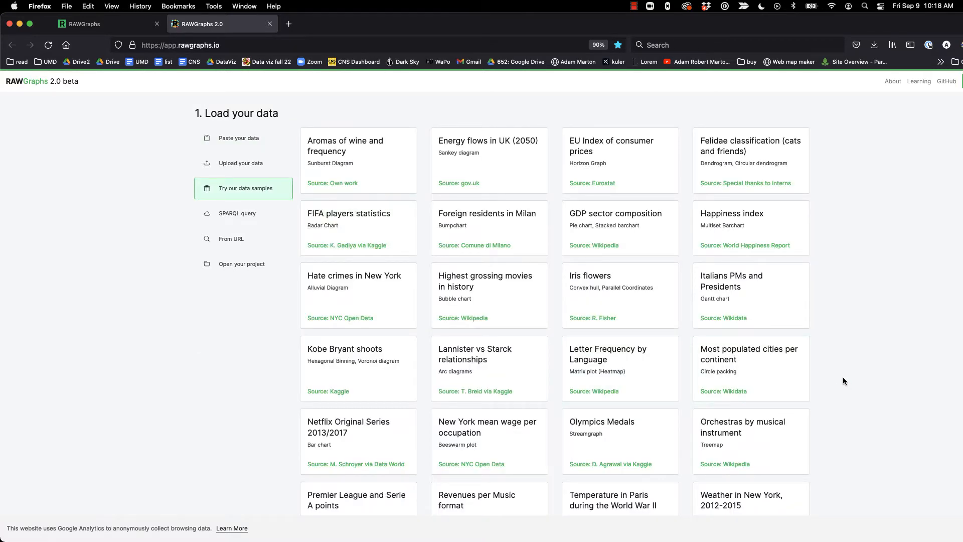
{"action": "left_click", "coordinate": [493, 380]}
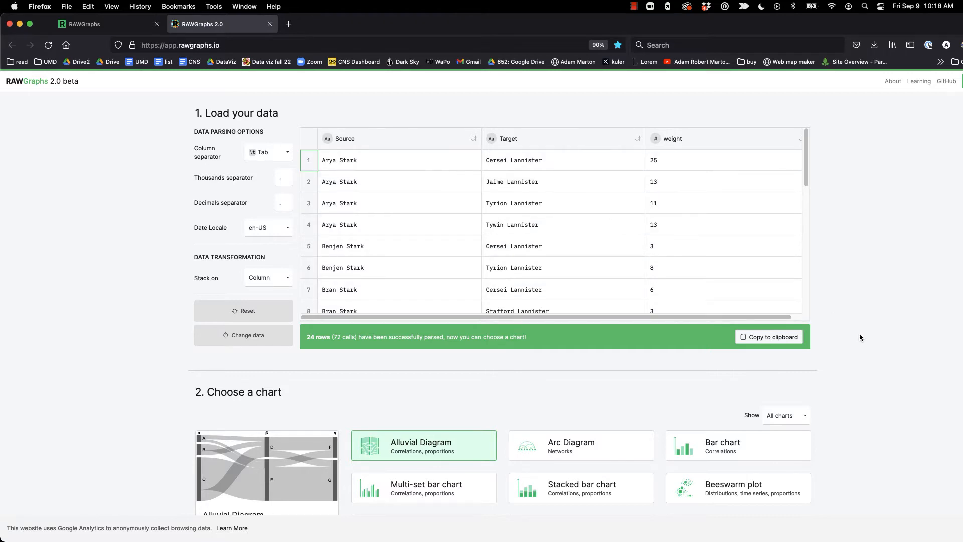
Choose Arc Diagram as the chart type for the loaded data
{"action": "scroll", "coordinate": [859, 338], "scroll_direction": "down", "scroll_amount": 2}
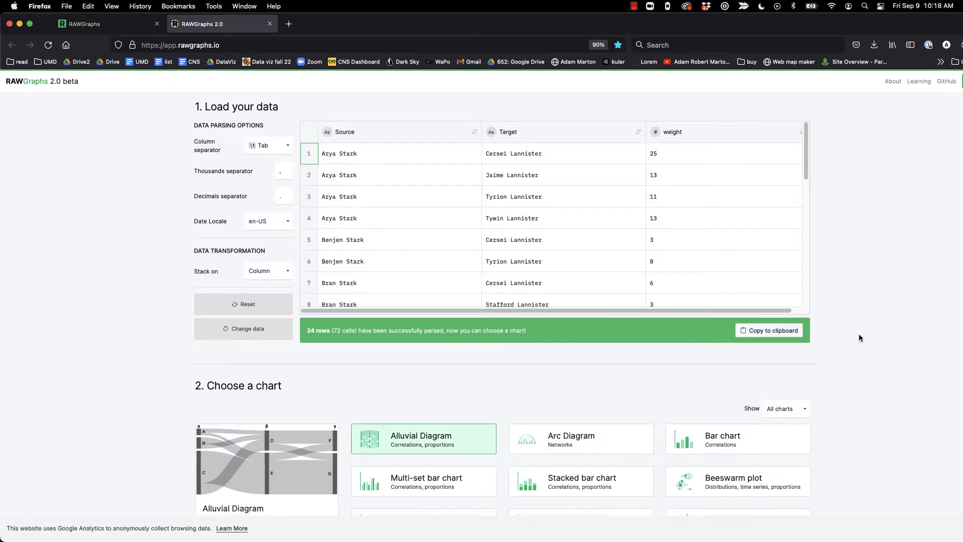
{"action": "left_click_drag", "start_coordinate": [903, 28], "coordinate": [813, 28]}
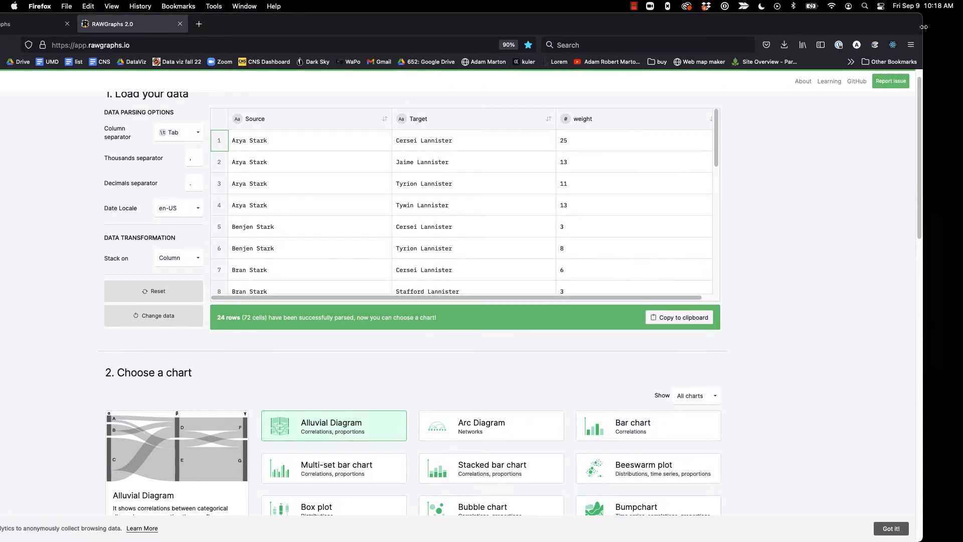
{"action": "left_click_drag", "start_coordinate": [922, 29], "coordinate": [904, 25]}
{"action": "scroll", "coordinate": [867, 381], "scroll_direction": "down", "scroll_amount": 3}
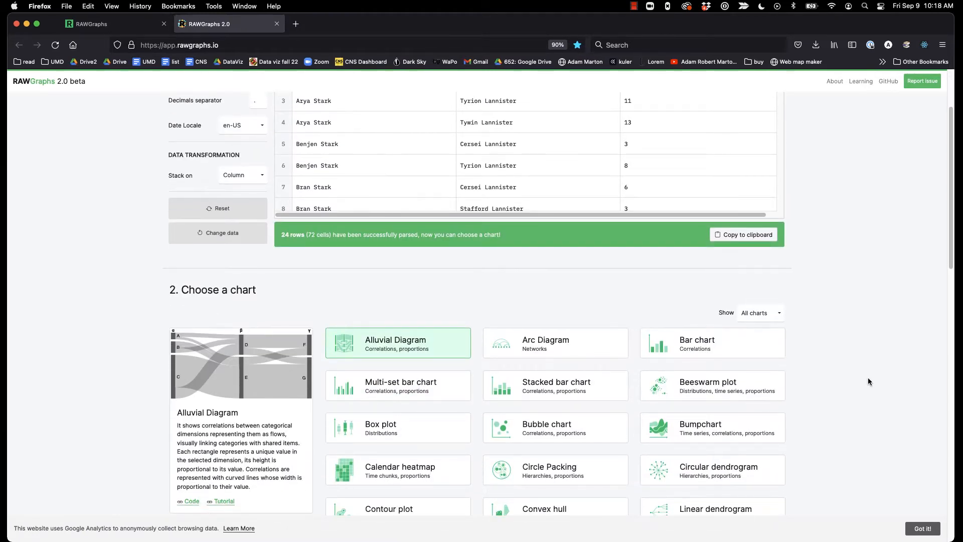
{"action": "scroll", "coordinate": [867, 380], "scroll_direction": "down", "scroll_amount": 5}
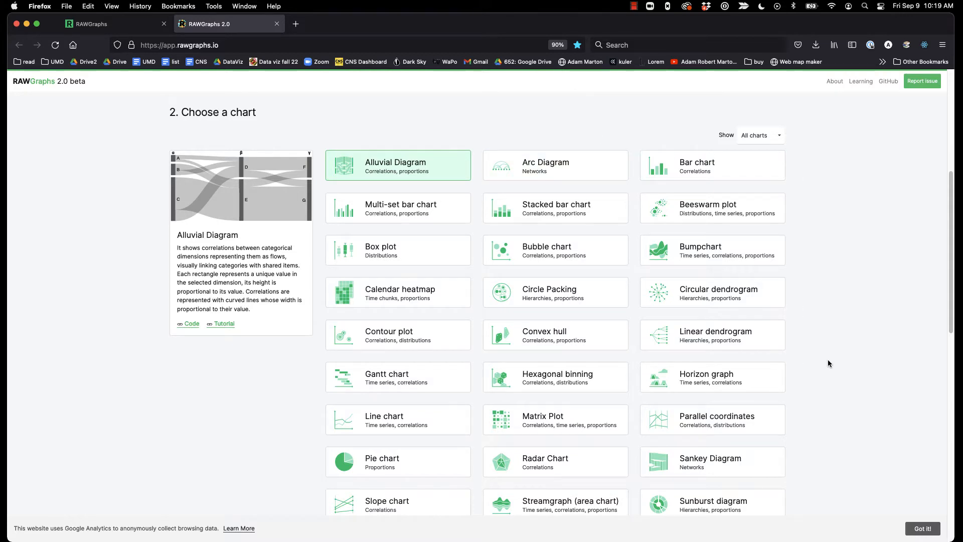
{"action": "scroll", "coordinate": [827, 360], "scroll_direction": "down", "scroll_amount": 1}
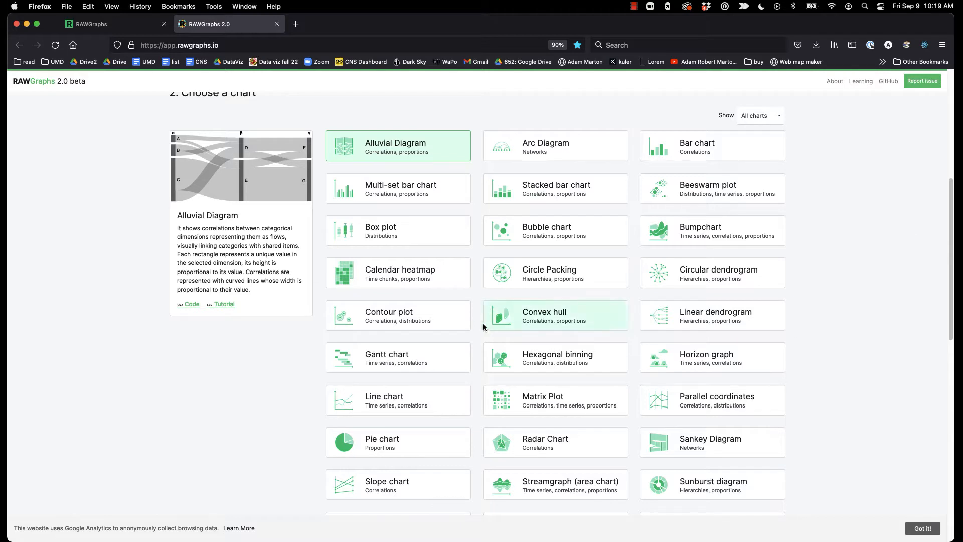
{"action": "scroll", "coordinate": [856, 360], "scroll_direction": "down", "scroll_amount": 1}
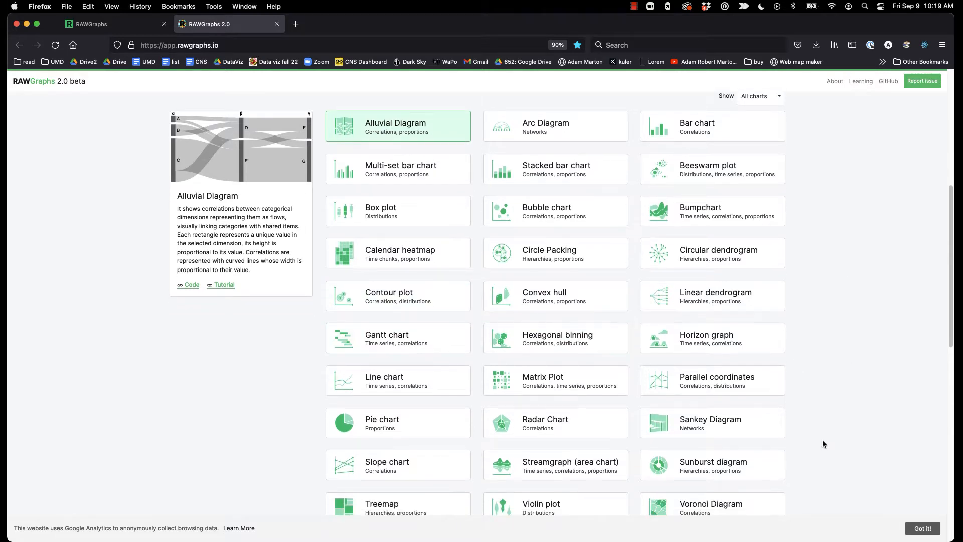
{"action": "scroll", "coordinate": [856, 391], "scroll_direction": "down", "scroll_amount": 2}
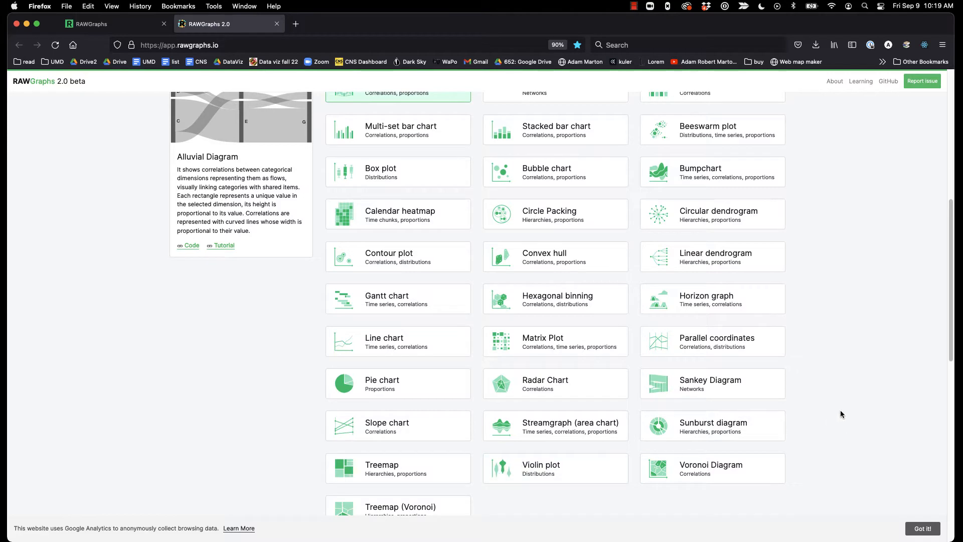
{"action": "scroll", "coordinate": [847, 412], "scroll_direction": "down", "scroll_amount": 1}
{"action": "scroll", "coordinate": [846, 411], "scroll_direction": "up", "scroll_amount": 4}
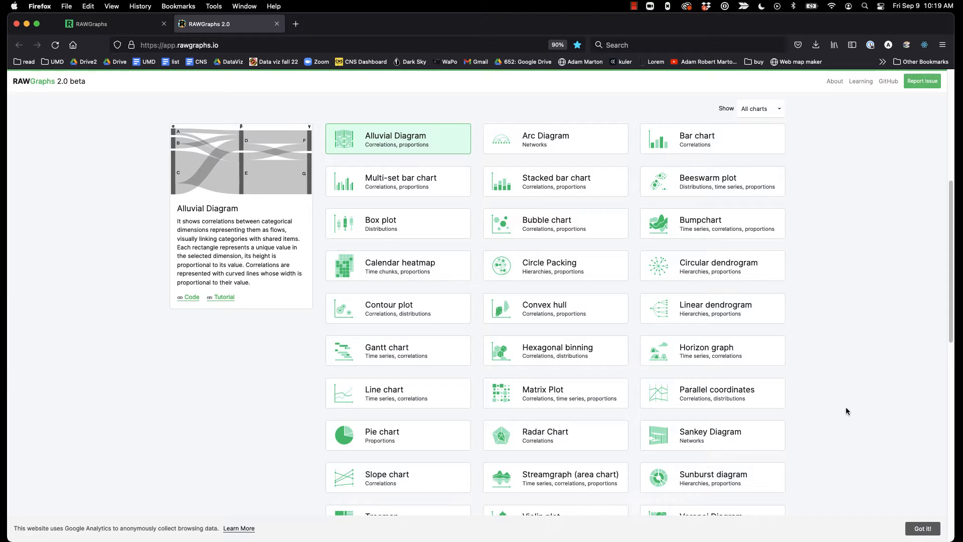
{"action": "left_click", "coordinate": [595, 144]}
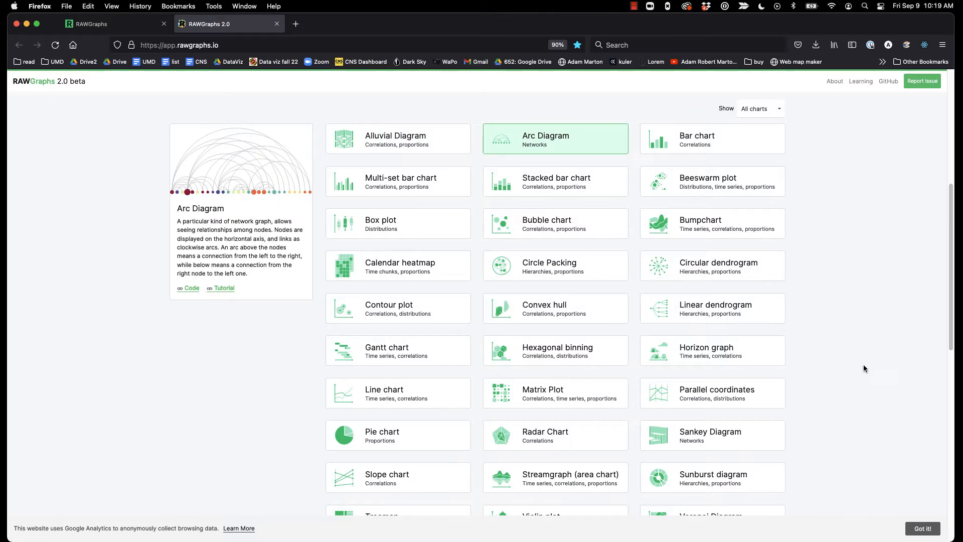
Compare the mapping variables of the Streamgraph, Sunburst diagram, Treemap (Voronoi) and Slope chart, and return to the Arc Diagram
{"action": "scroll", "coordinate": [863, 365], "scroll_direction": "down", "scroll_amount": 5}
{"action": "scroll", "coordinate": [863, 369], "scroll_direction": "down", "scroll_amount": 4}
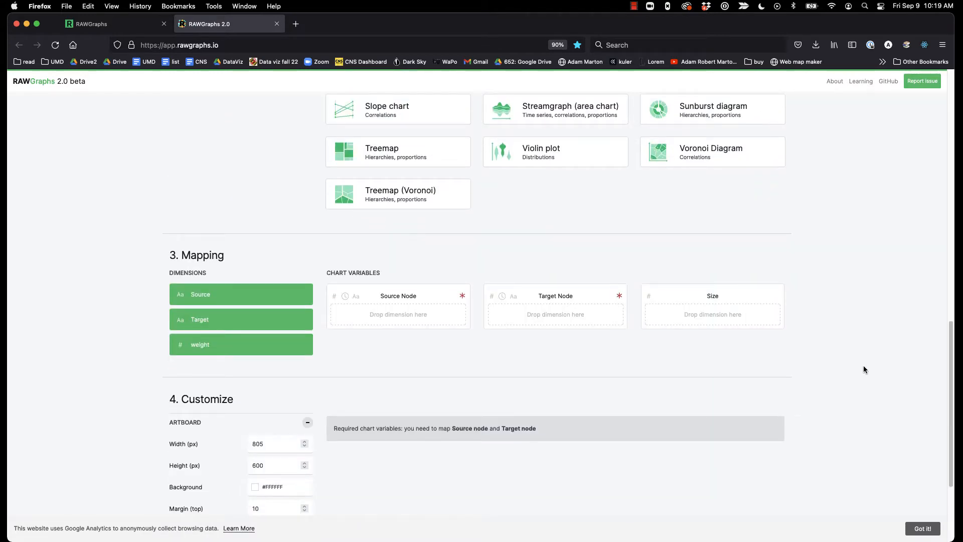
{"action": "scroll", "coordinate": [840, 300], "scroll_direction": "up", "scroll_amount": 1}
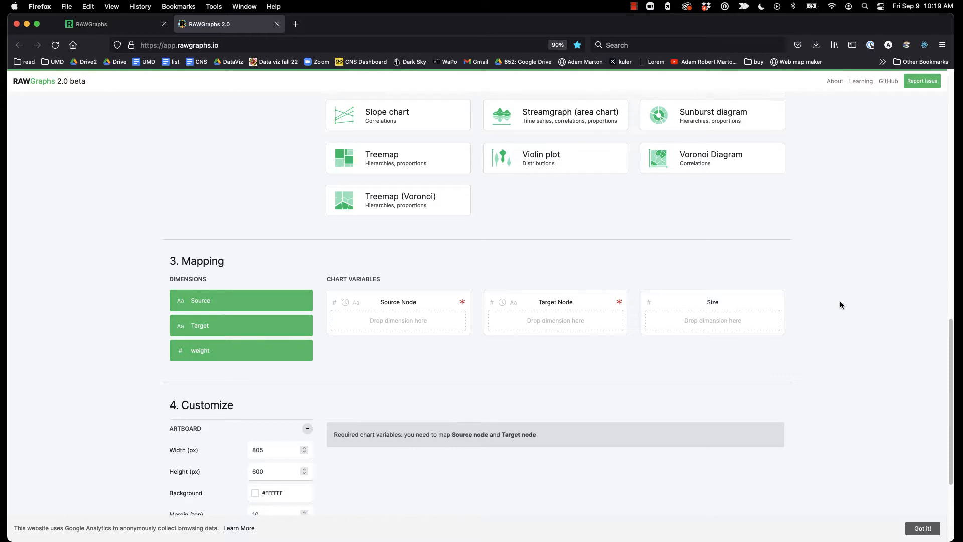
{"action": "left_click", "coordinate": [570, 131]}
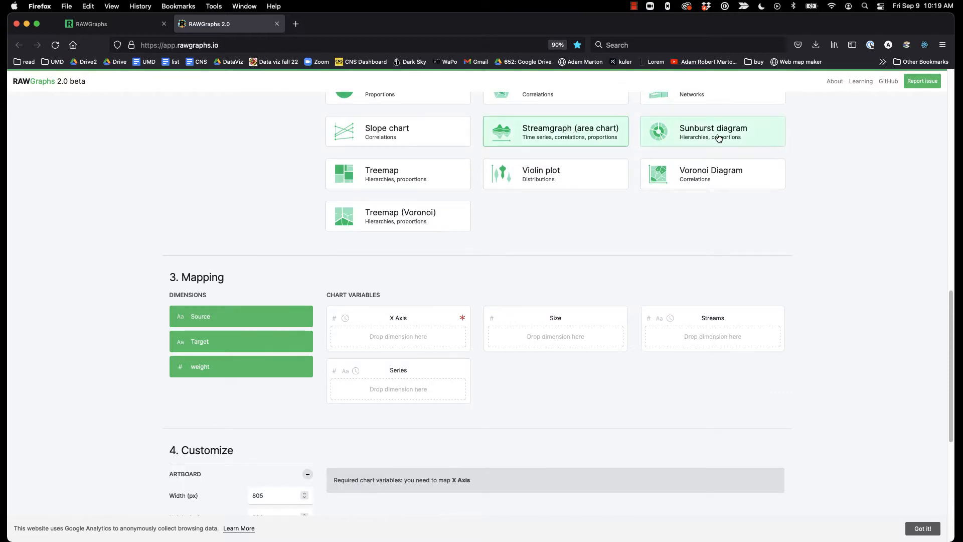
{"action": "left_click", "coordinate": [718, 139]}
{"action": "left_click", "coordinate": [425, 213]}
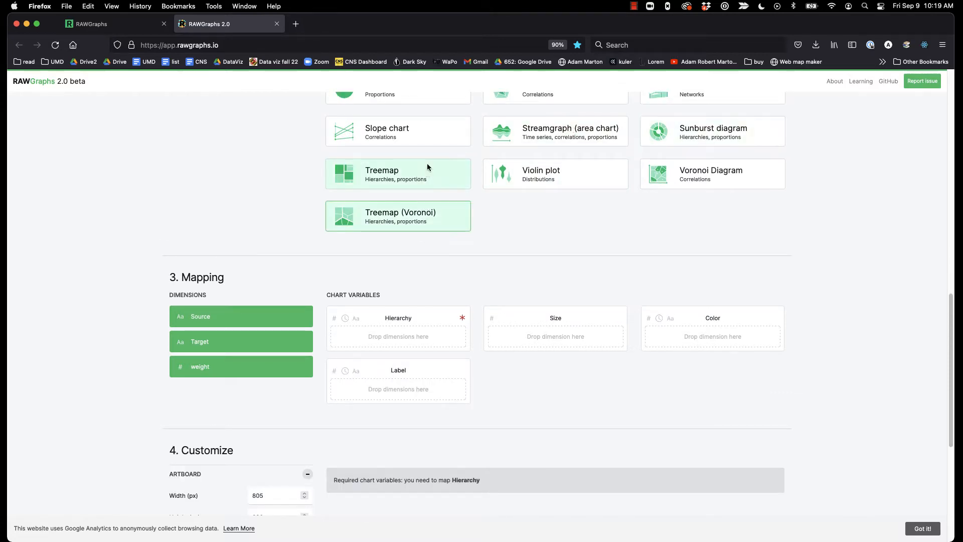
{"action": "left_click", "coordinate": [429, 140]}
{"action": "scroll", "coordinate": [757, 226], "scroll_direction": "up", "scroll_amount": 7}
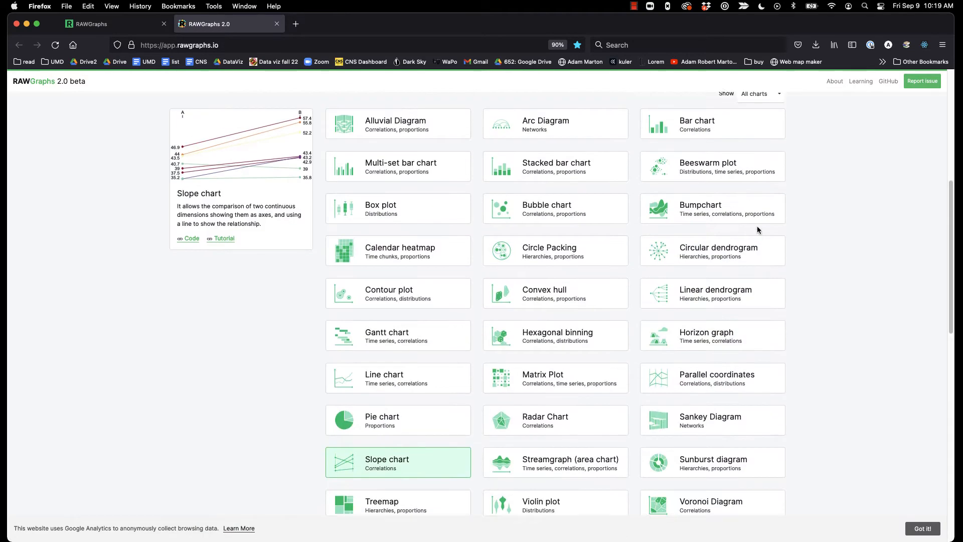
{"action": "left_click", "coordinate": [598, 120]}
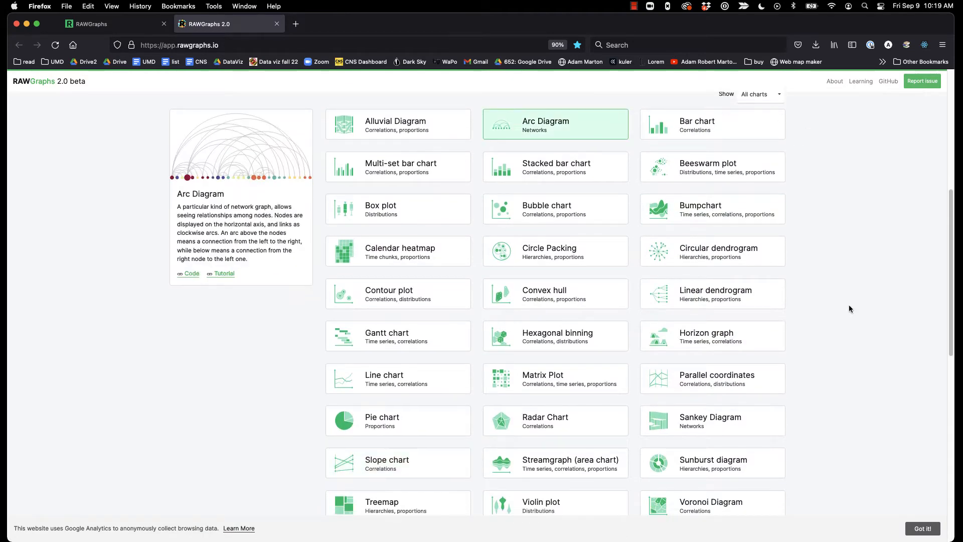
Map the Source dimension to Source Node, Target to Target Node and weight to Size
{"action": "scroll", "coordinate": [850, 308], "scroll_direction": "down", "scroll_amount": 7}
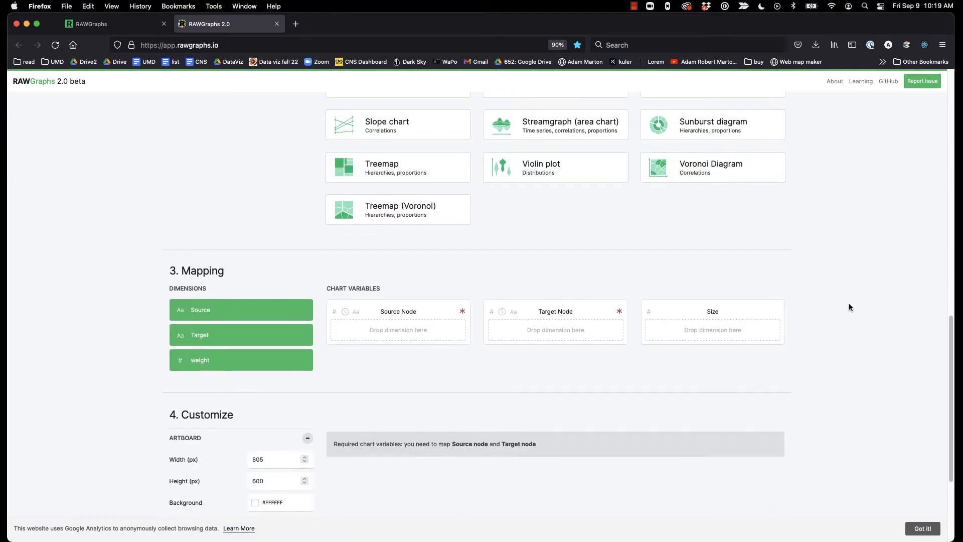
{"action": "scroll", "coordinate": [849, 307], "scroll_direction": "up", "scroll_amount": 8}
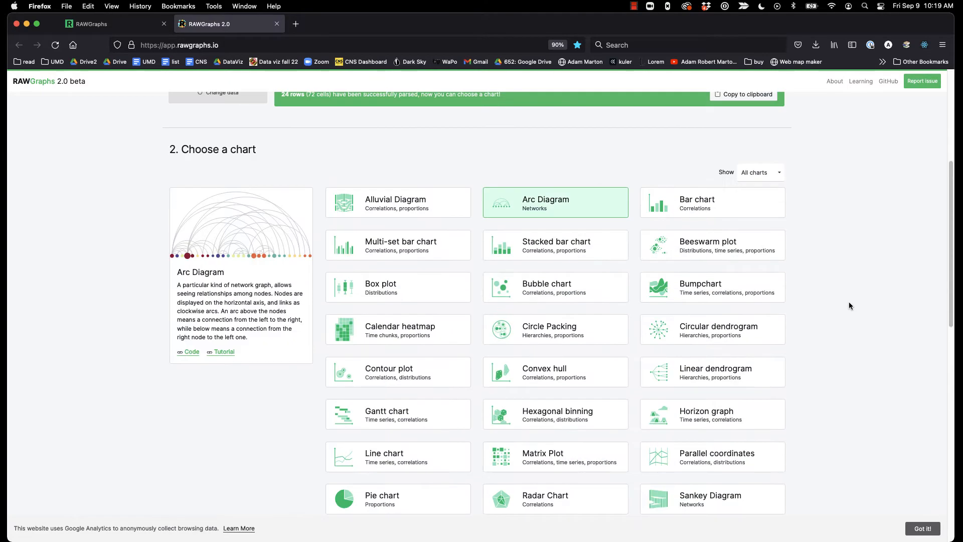
{"action": "scroll", "coordinate": [850, 307], "scroll_direction": "down", "scroll_amount": 9}
{"action": "scroll", "coordinate": [849, 305], "scroll_direction": "up", "scroll_amount": 2}
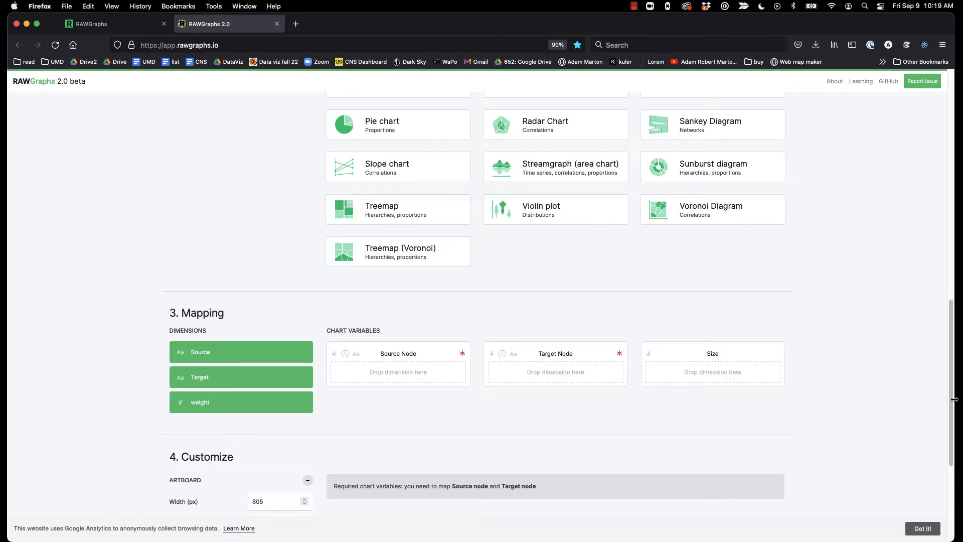
{"action": "left_click_drag", "start_coordinate": [951, 400], "coordinate": [941, 177]}
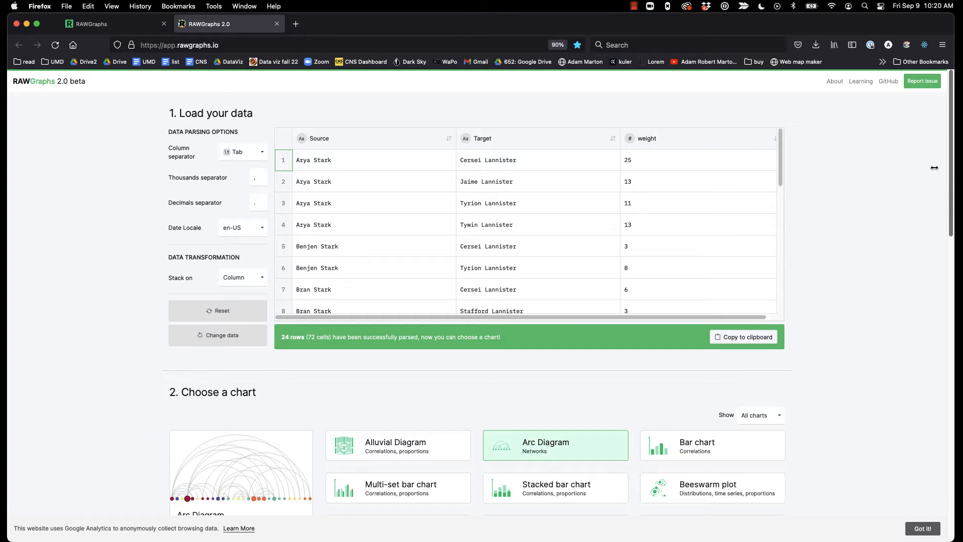
{"action": "scroll", "coordinate": [934, 167], "scroll_direction": "down", "scroll_amount": 5}
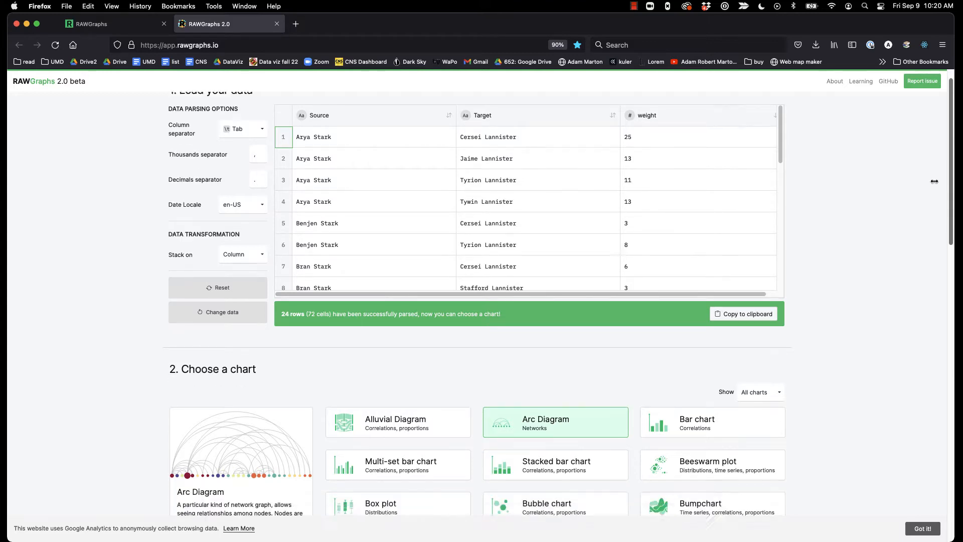
{"action": "left_click_drag", "start_coordinate": [939, 272], "coordinate": [941, 401]}
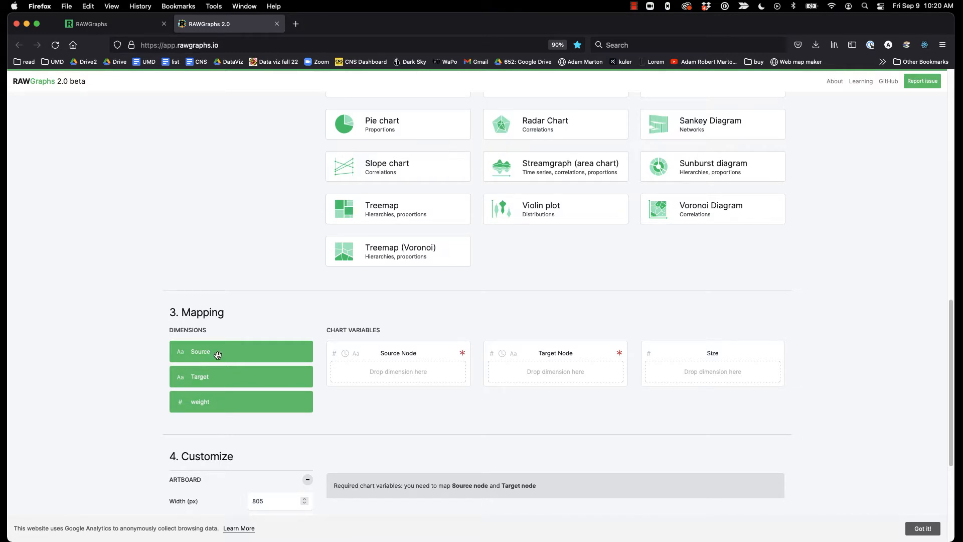
{"action": "left_click_drag", "start_coordinate": [217, 355], "coordinate": [379, 376]}
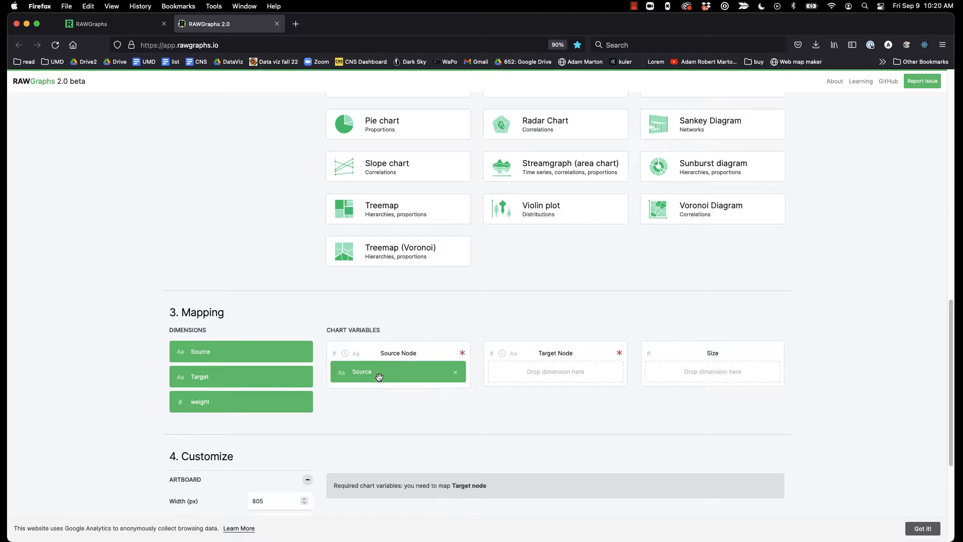
{"action": "left_click_drag", "start_coordinate": [279, 376], "coordinate": [552, 371]}
{"action": "left_click_drag", "start_coordinate": [279, 402], "coordinate": [728, 375]}
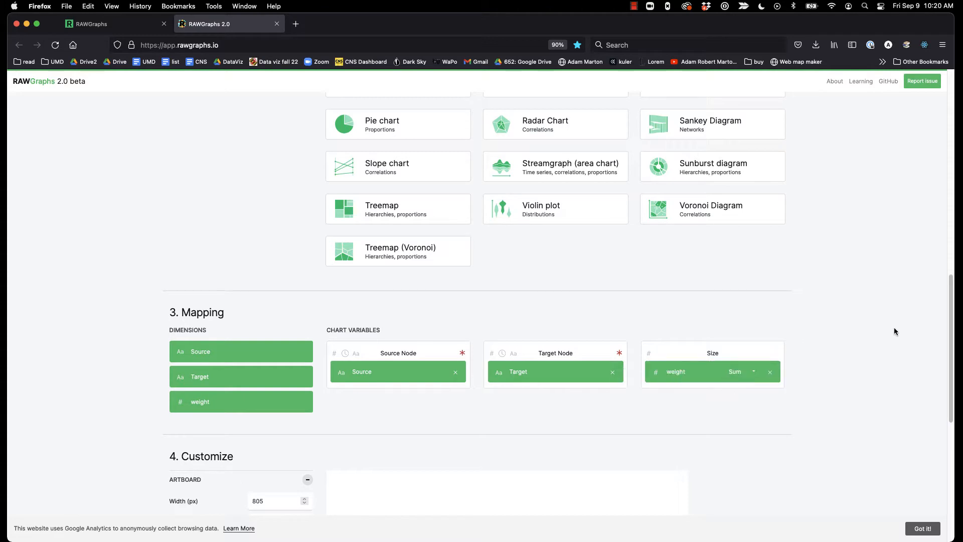
Inspect the generated arc diagram and expand its Chart settings in the Customize section
{"action": "scroll", "coordinate": [894, 331], "scroll_direction": "down", "scroll_amount": 5}
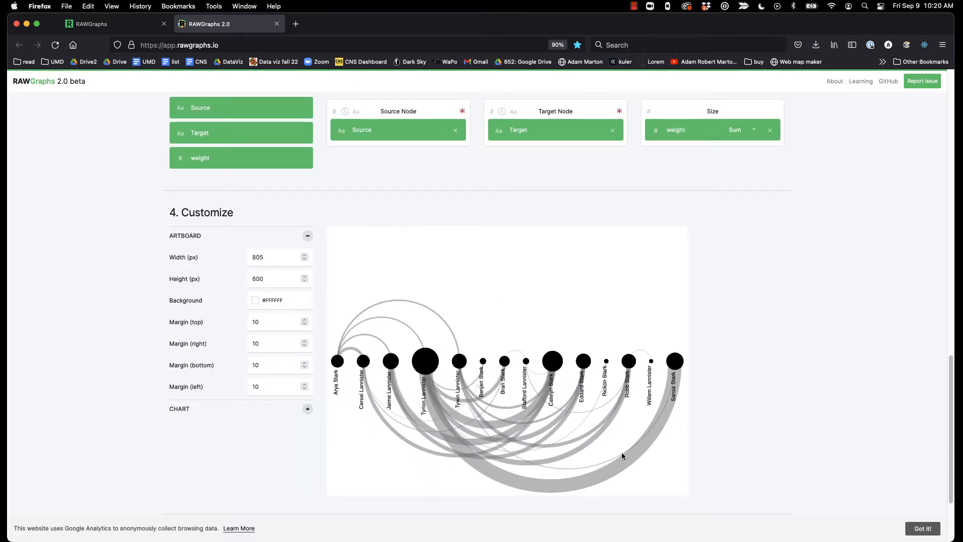
{"action": "scroll", "coordinate": [750, 348], "scroll_direction": "up", "scroll_amount": 1}
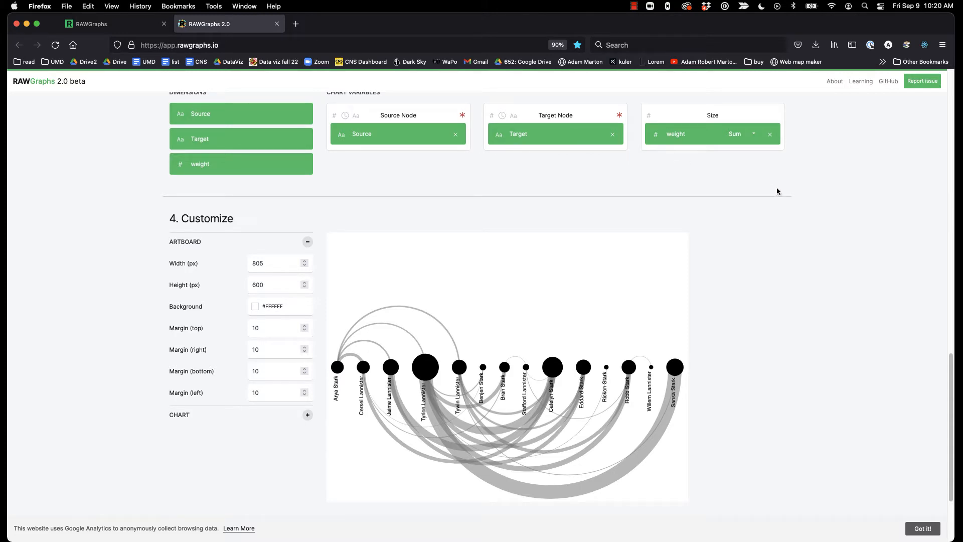
{"action": "scroll", "coordinate": [802, 240], "scroll_direction": "down", "scroll_amount": 1}
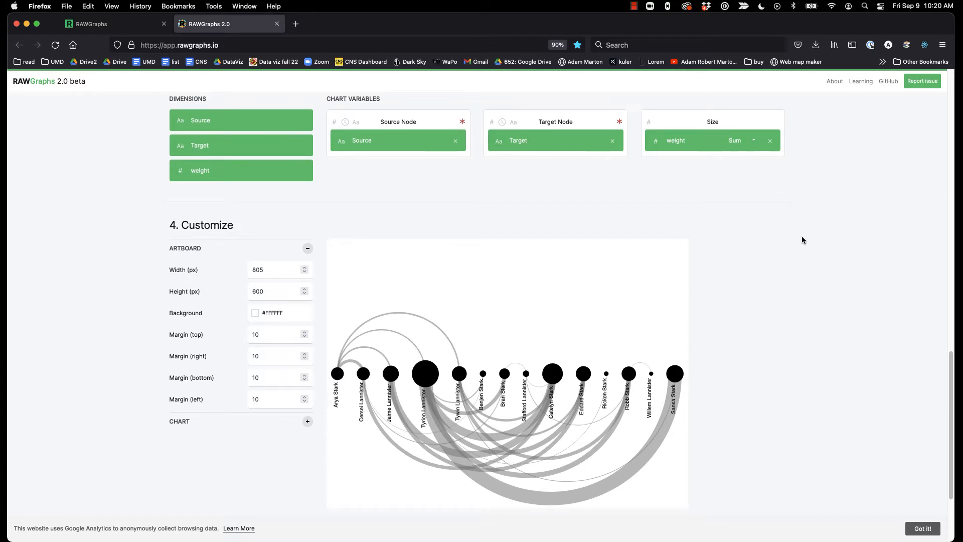
{"action": "scroll", "coordinate": [821, 276], "scroll_direction": "down", "scroll_amount": 1}
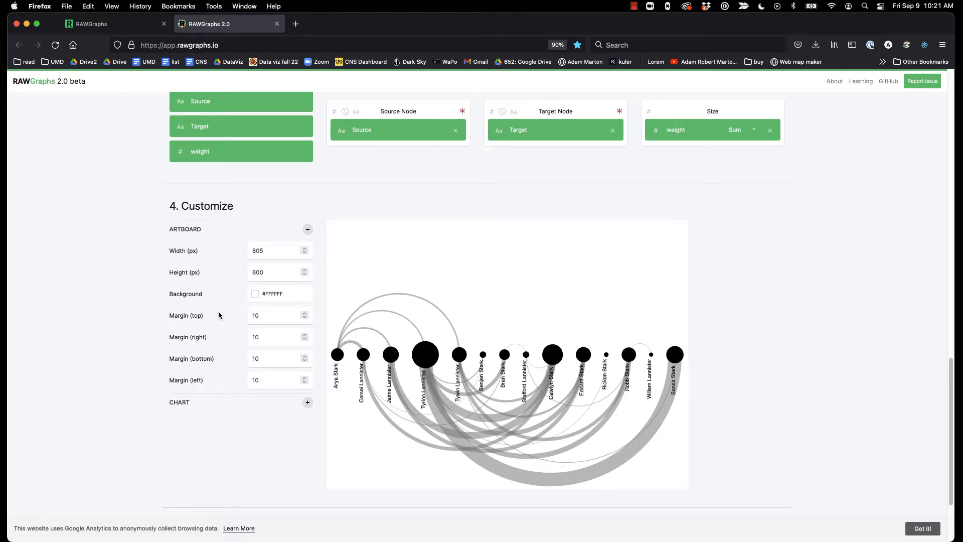
{"action": "left_click", "coordinate": [307, 402]}
{"action": "scroll", "coordinate": [241, 378], "scroll_direction": "down", "scroll_amount": 4}
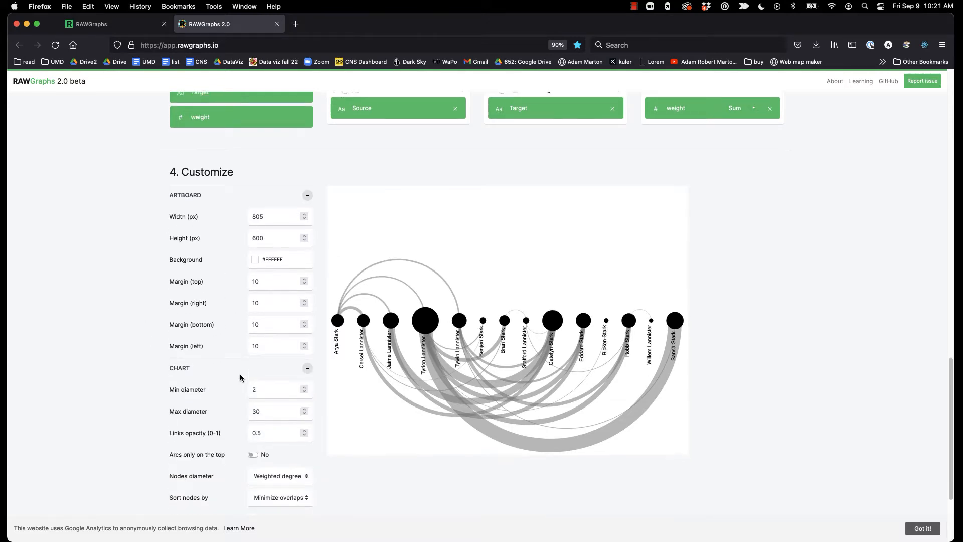
Review the arc diagram's artboard and chart settings and the available export options
{"action": "scroll", "coordinate": [243, 372], "scroll_direction": "up", "scroll_amount": 2}
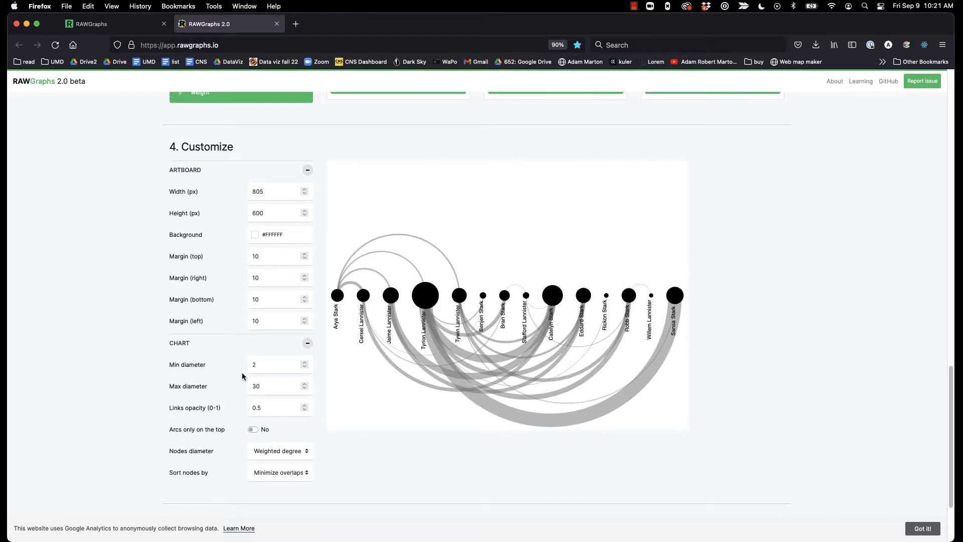
{"action": "scroll", "coordinate": [573, 380], "scroll_direction": "down", "scroll_amount": 4}
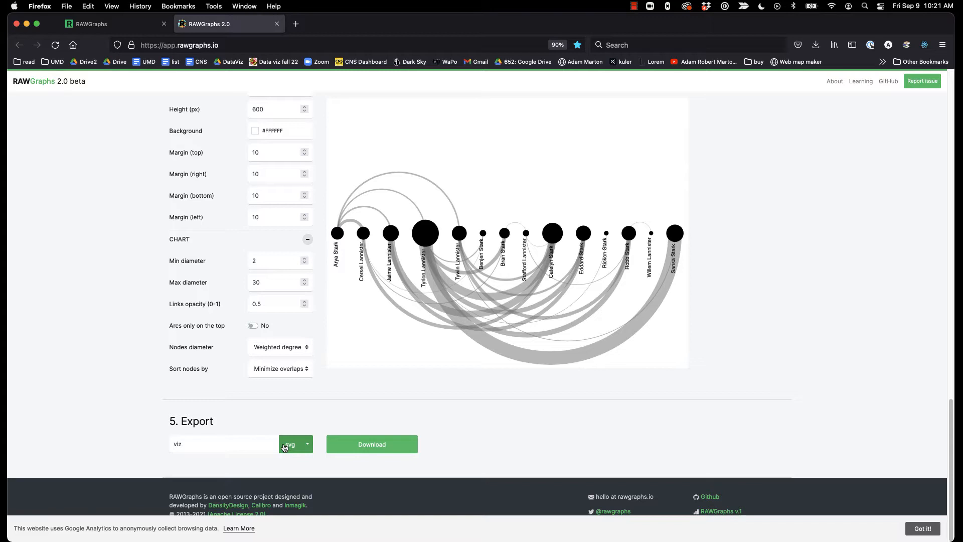
{"action": "scroll", "coordinate": [742, 359], "scroll_direction": "up", "scroll_amount": 2}
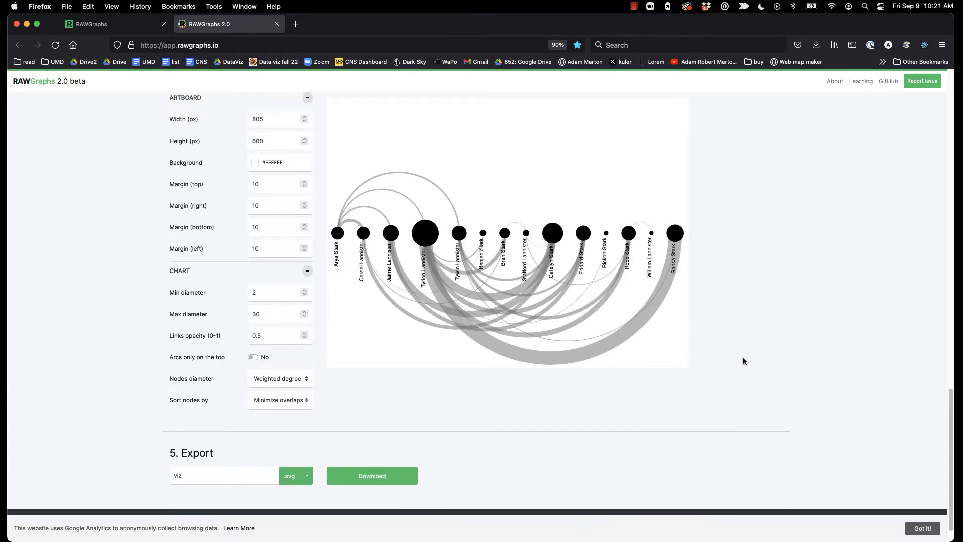
{"action": "scroll", "coordinate": [743, 361], "scroll_direction": "up", "scroll_amount": 4}
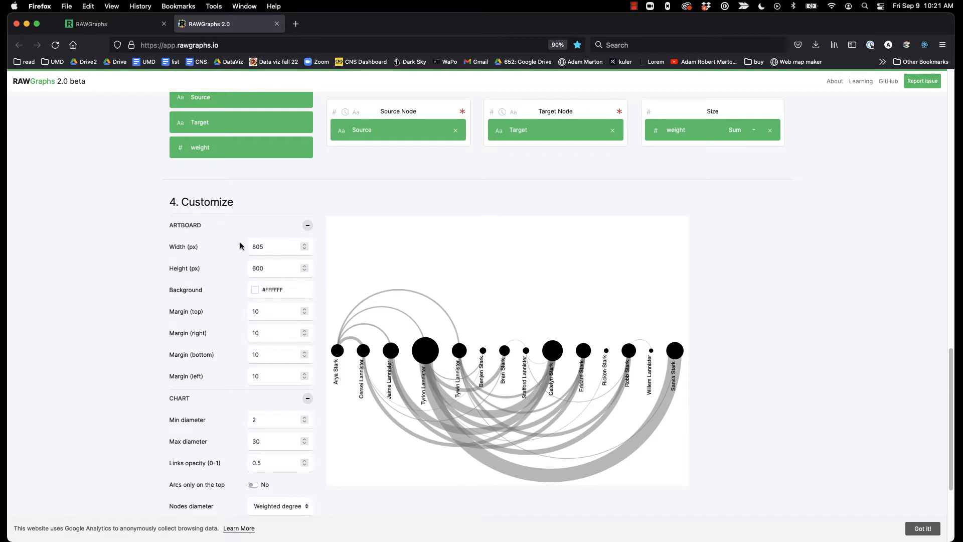
Set the artboard's width to 1280 px and its height to 720 px
{"action": "left_click_drag", "start_coordinate": [279, 242], "coordinate": [224, 246]}
{"action": "type", "text": "1280"}
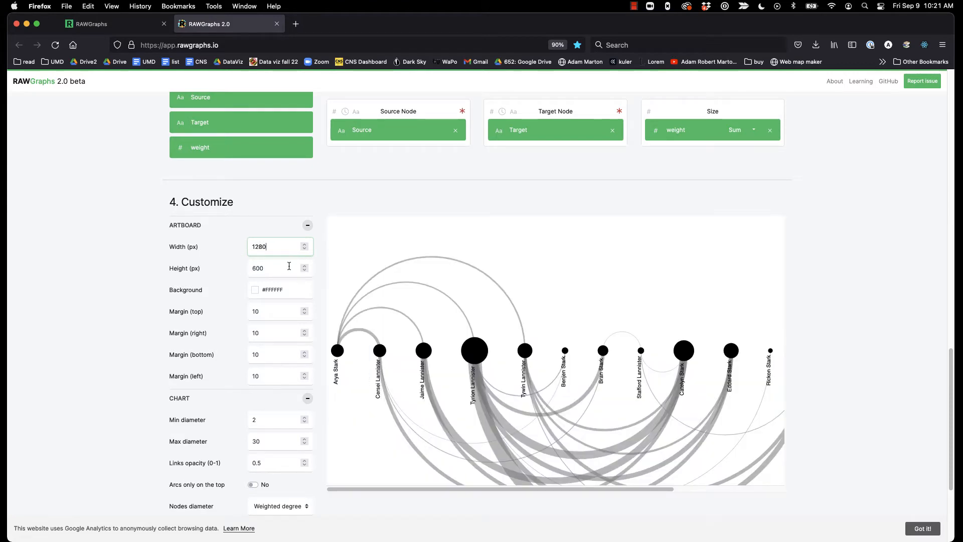
{"action": "left_click_drag", "start_coordinate": [282, 267], "coordinate": [222, 263]}
{"action": "type", "text": "720"}
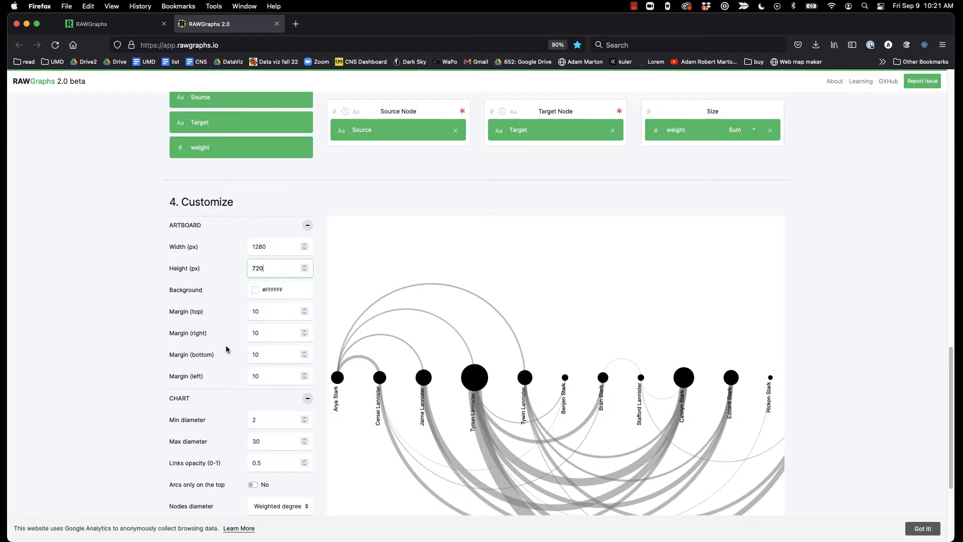
Set the artboard's bottom margin to 100 px
{"action": "scroll", "coordinate": [663, 362], "scroll_direction": "down", "scroll_amount": 3}
{"action": "scroll", "coordinate": [639, 405], "scroll_direction": "up", "scroll_amount": 1}
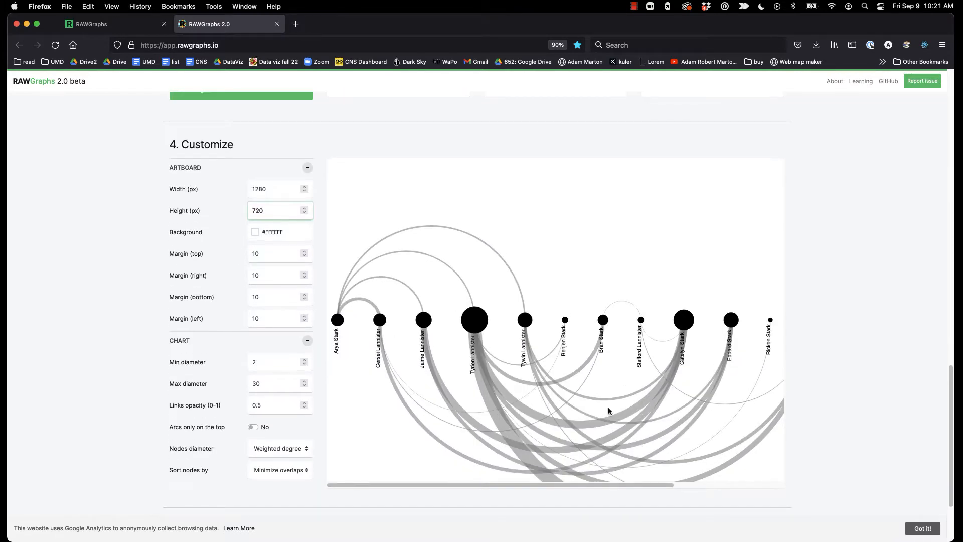
{"action": "left_click", "coordinate": [257, 296]}
{"action": "type", "text": "0"}
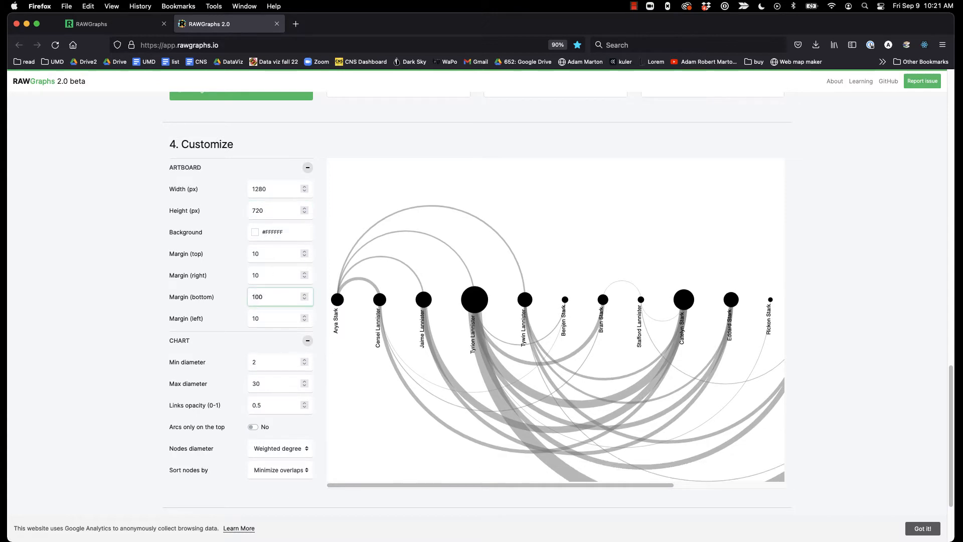
Make the chart draw its arcs only on the top
{"action": "scroll", "coordinate": [625, 354], "scroll_direction": "down", "scroll_amount": 1}
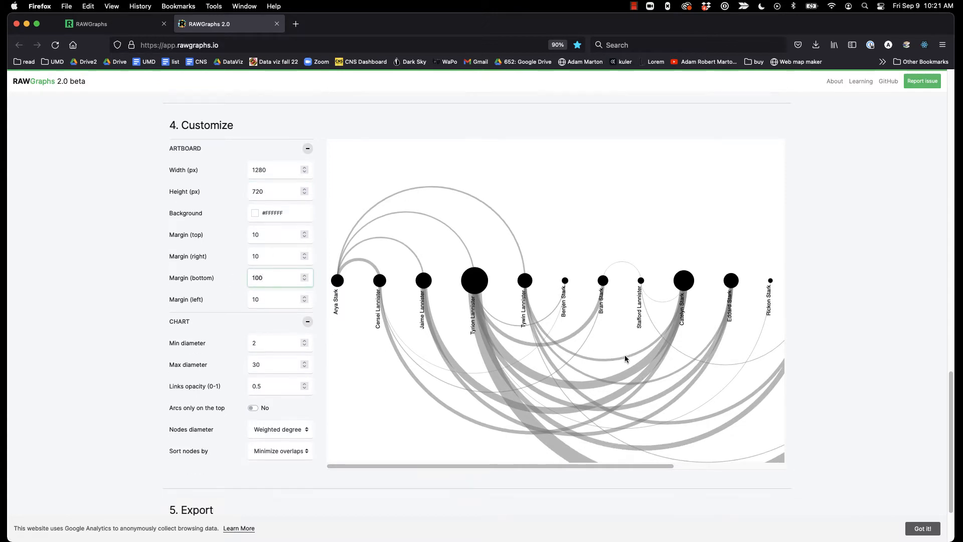
{"action": "scroll", "coordinate": [625, 355], "scroll_direction": "up", "scroll_amount": 2}
{"action": "scroll", "coordinate": [626, 357], "scroll_direction": "up", "scroll_amount": 1}
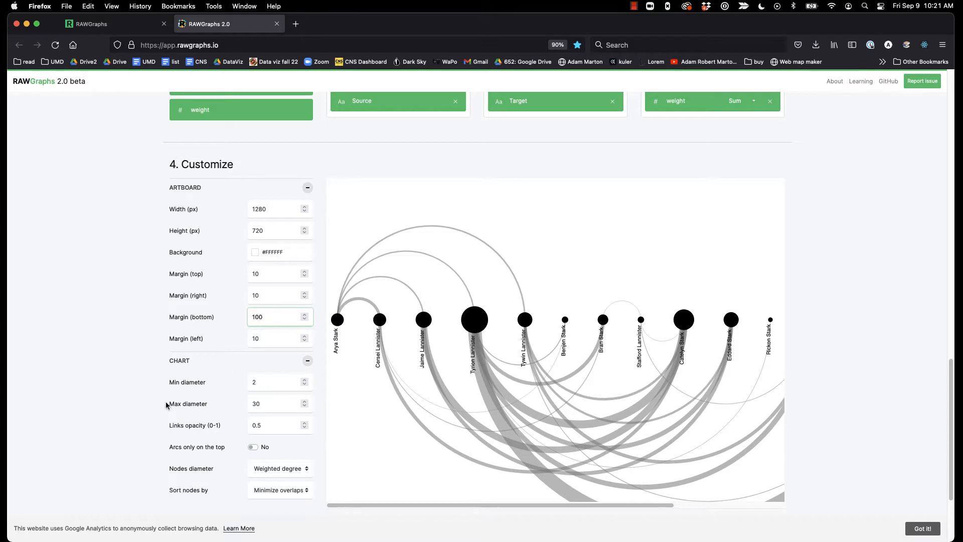
{"action": "scroll", "coordinate": [167, 404], "scroll_direction": "down", "scroll_amount": 1}
{"action": "scroll", "coordinate": [167, 405], "scroll_direction": "up", "scroll_amount": 2}
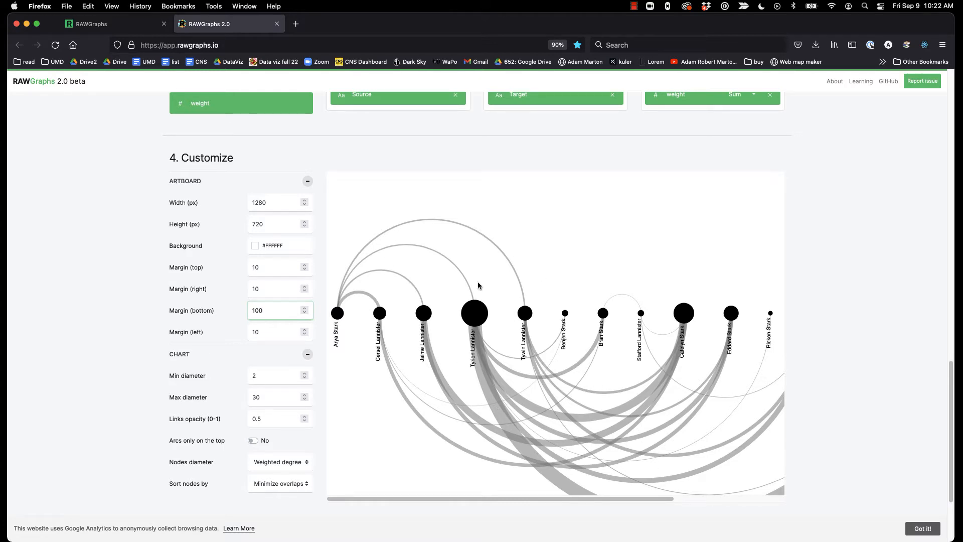
{"action": "left_click", "coordinate": [255, 442]}
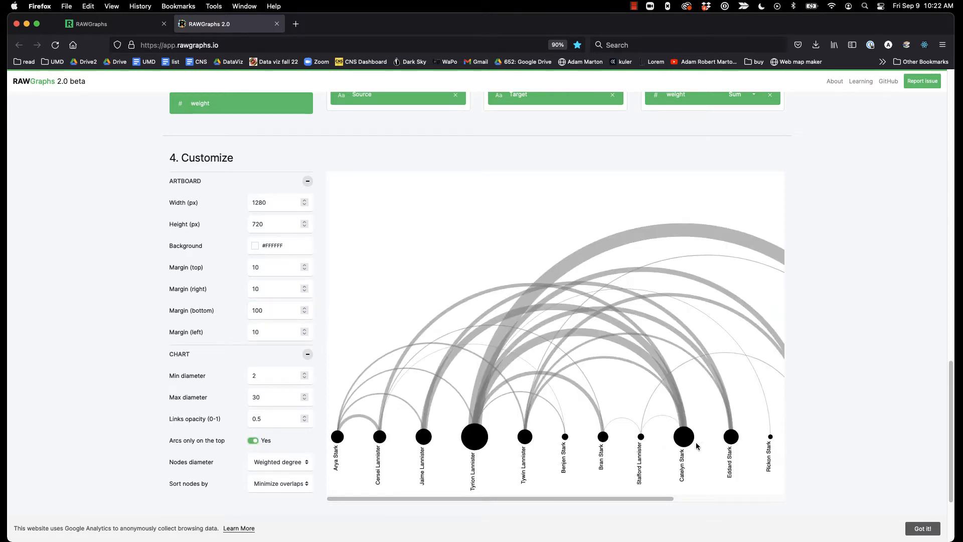
Examine the arc diagram across its full width, from the first node to the last and back
{"action": "left_click_drag", "start_coordinate": [672, 500], "coordinate": [732, 488]}
{"action": "scroll", "coordinate": [698, 485], "scroll_direction": "left", "scroll_amount": 3}
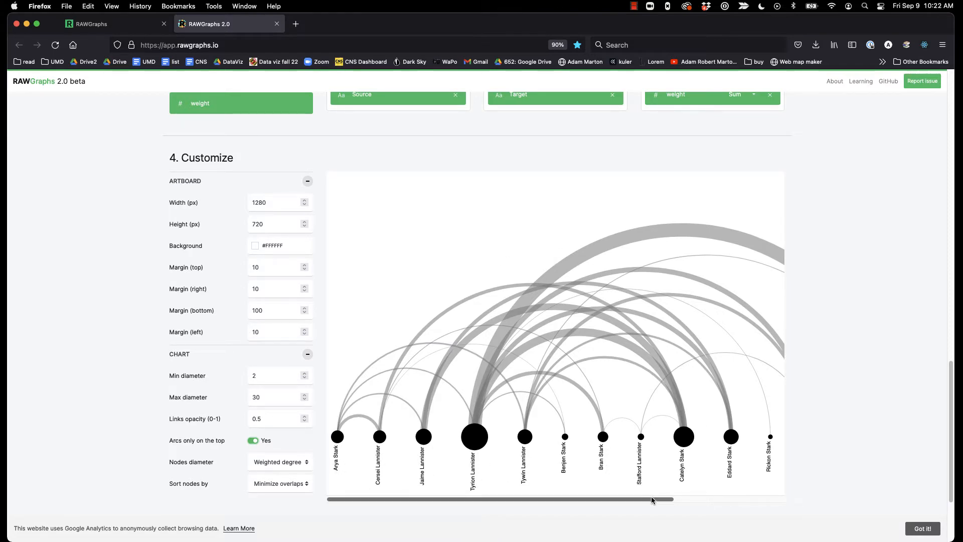
{"action": "scroll", "coordinate": [682, 502], "scroll_direction": "right", "scroll_amount": 1}
{"action": "left_click_drag", "start_coordinate": [683, 501], "coordinate": [612, 499]}
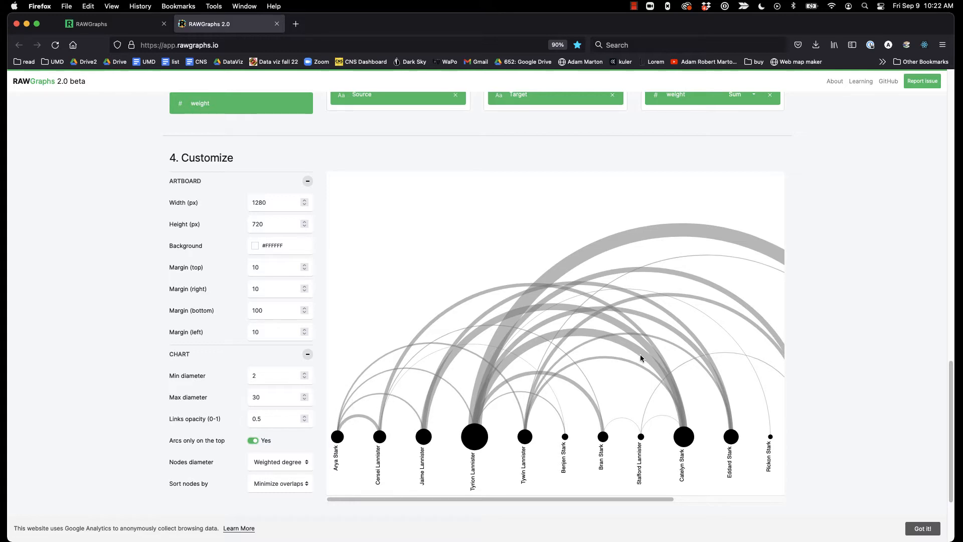
{"action": "scroll", "coordinate": [601, 498], "scroll_direction": "right", "scroll_amount": 5}
{"action": "scroll", "coordinate": [601, 498], "scroll_direction": "left", "scroll_amount": 5}
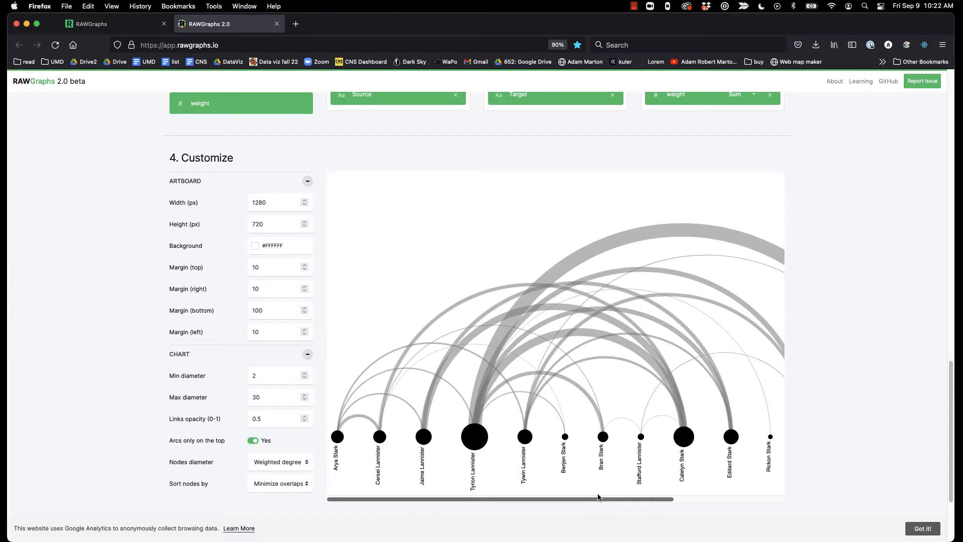
{"action": "left_click_drag", "start_coordinate": [598, 496], "coordinate": [707, 497]}
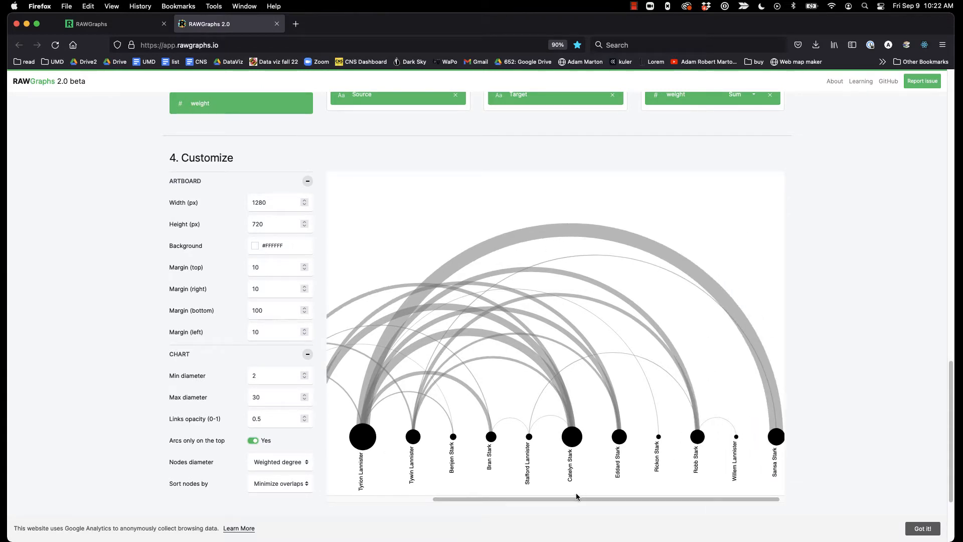
{"action": "left_click_drag", "start_coordinate": [576, 498], "coordinate": [475, 499]}
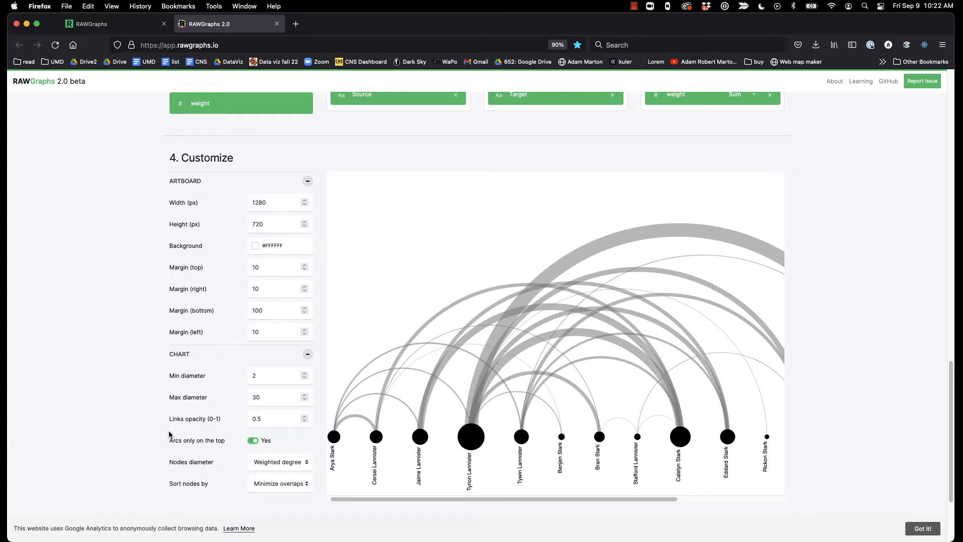
{"action": "mouse_move", "coordinate": [373, 501]}
{"action": "left_mouse_down"}
{"action": "mouse_move", "coordinate": [477, 507]}
{"action": "mouse_move", "coordinate": [366, 503]}
{"action": "left_mouse_up"}
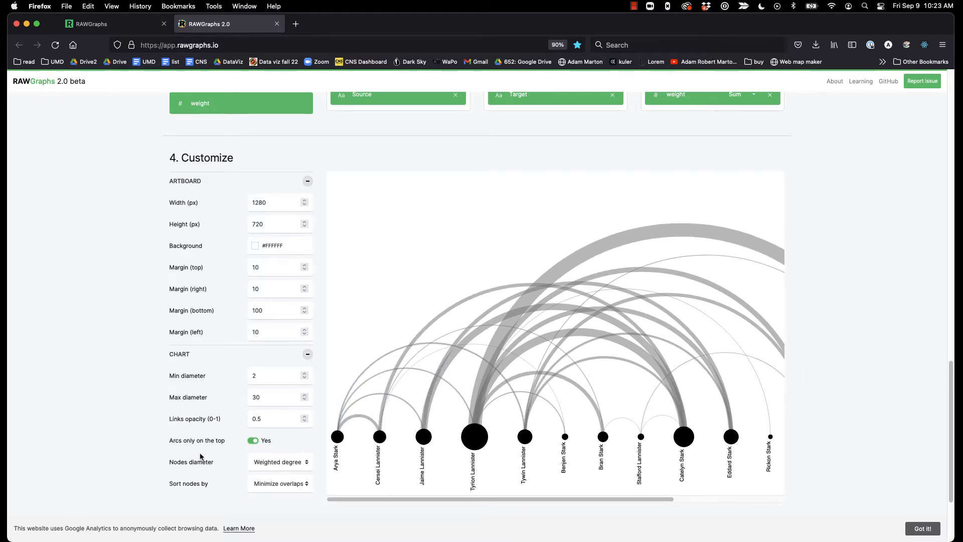
Name the export file got-viz-raw and download the chart in .svg format
{"action": "scroll", "coordinate": [202, 457], "scroll_direction": "down", "scroll_amount": 3}
{"action": "scroll", "coordinate": [200, 455], "scroll_direction": "down", "scroll_amount": 1}
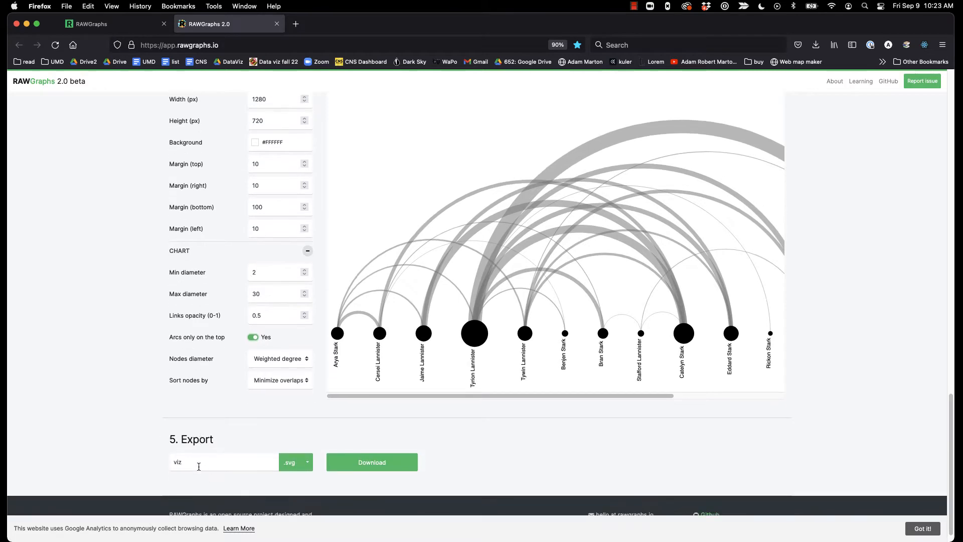
{"action": "double_click", "coordinate": [191, 463]}
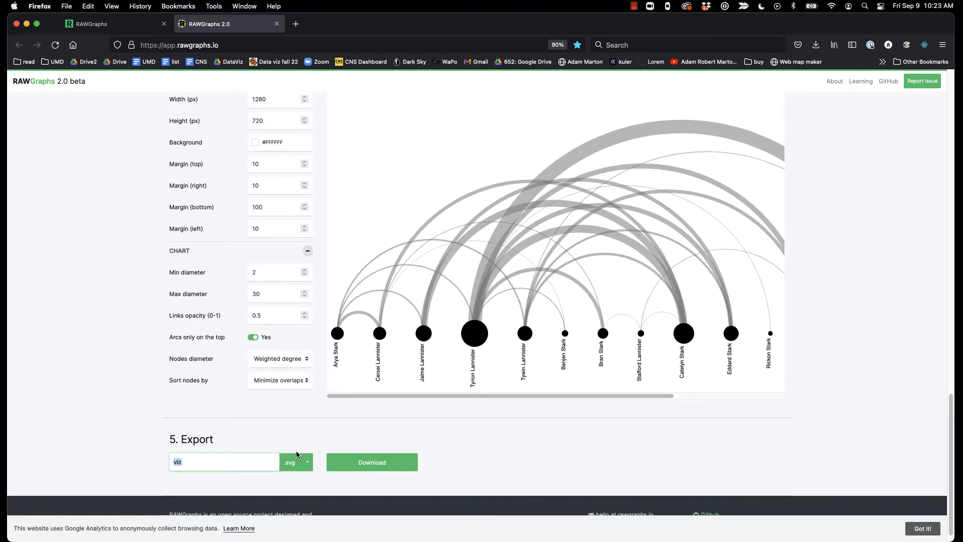
{"action": "key", "text": "Left"}
{"action": "type", "text": "got"}
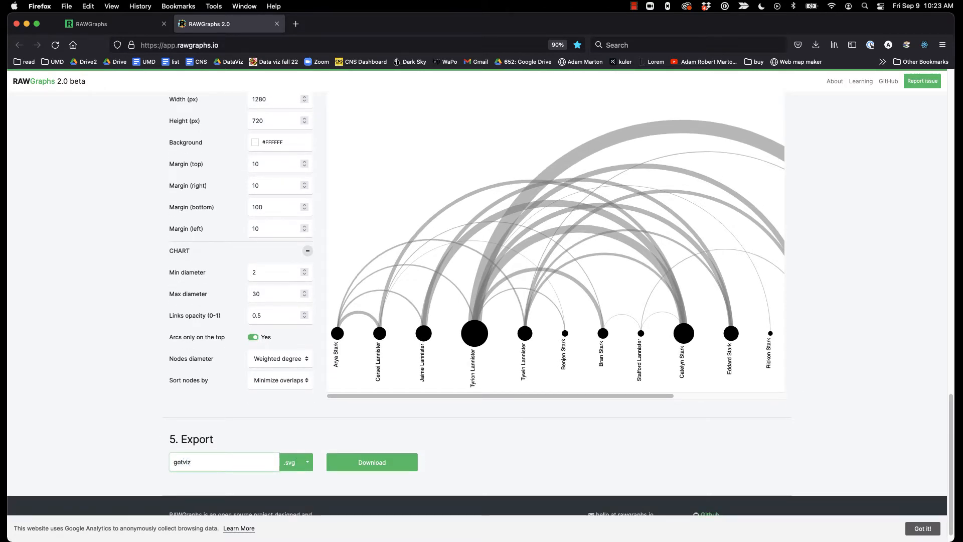
{"action": "type", "text": "-"}
{"action": "key", "text": "End"}
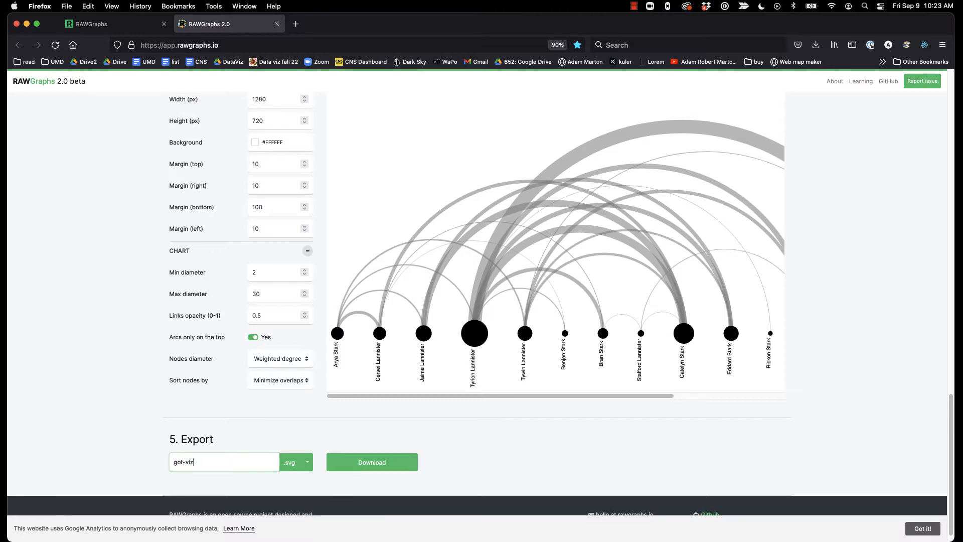
{"action": "type", "text": "-raw"}
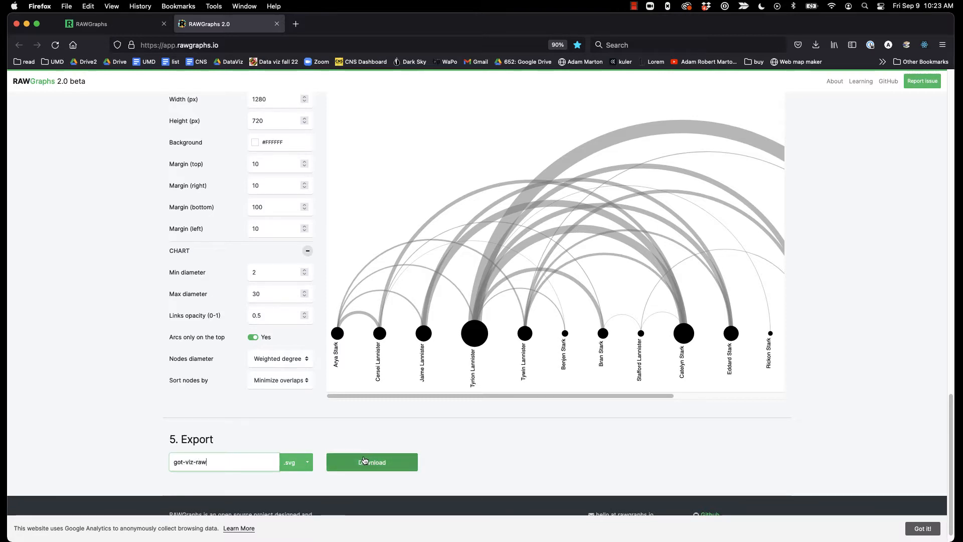
{"action": "left_click", "coordinate": [364, 461]}
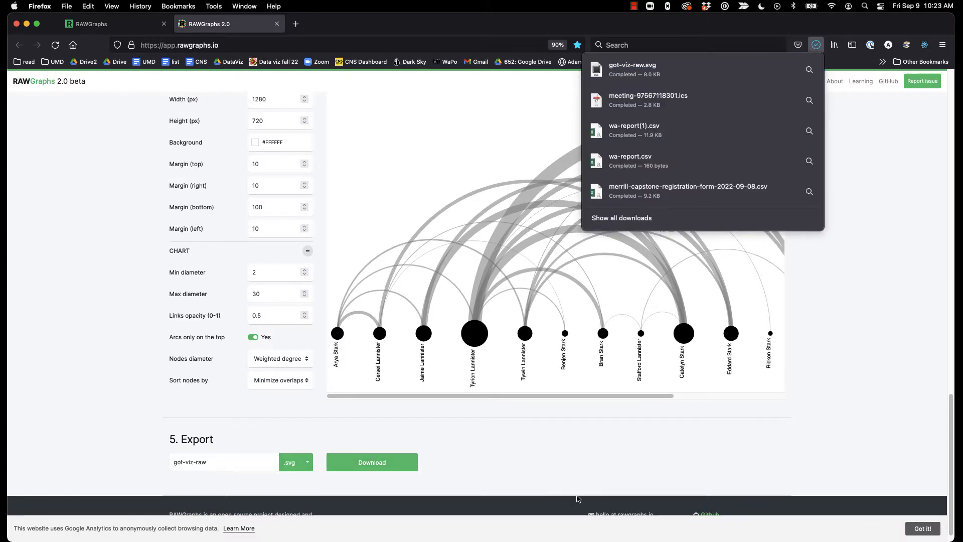
Open the downloaded got-viz-raw.svg from the Downloads folder in Adobe Illustrator 2022
{"action": "left_click", "coordinate": [832, 530]}
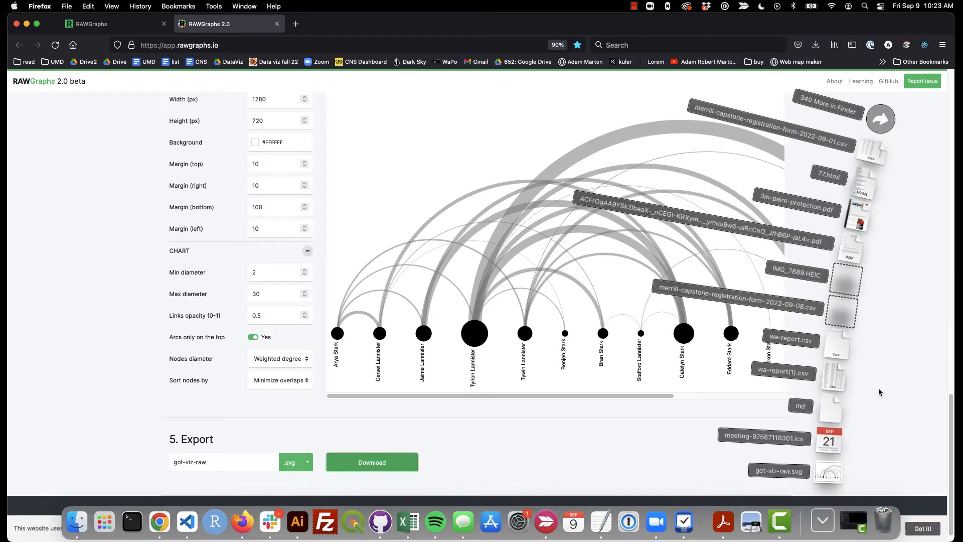
{"action": "left_click", "coordinate": [773, 299]}
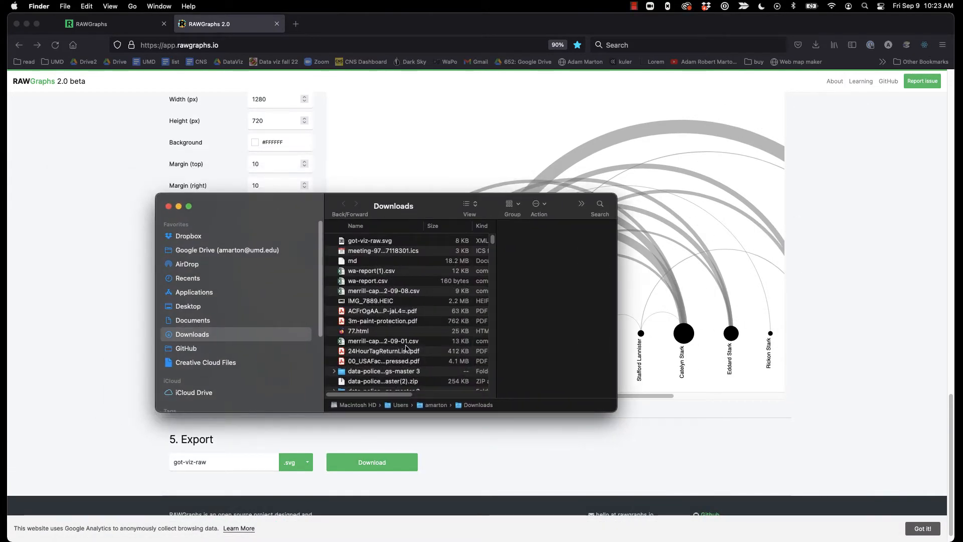
{"action": "left_click", "coordinate": [379, 243]}
{"action": "right_click", "coordinate": [380, 244]}
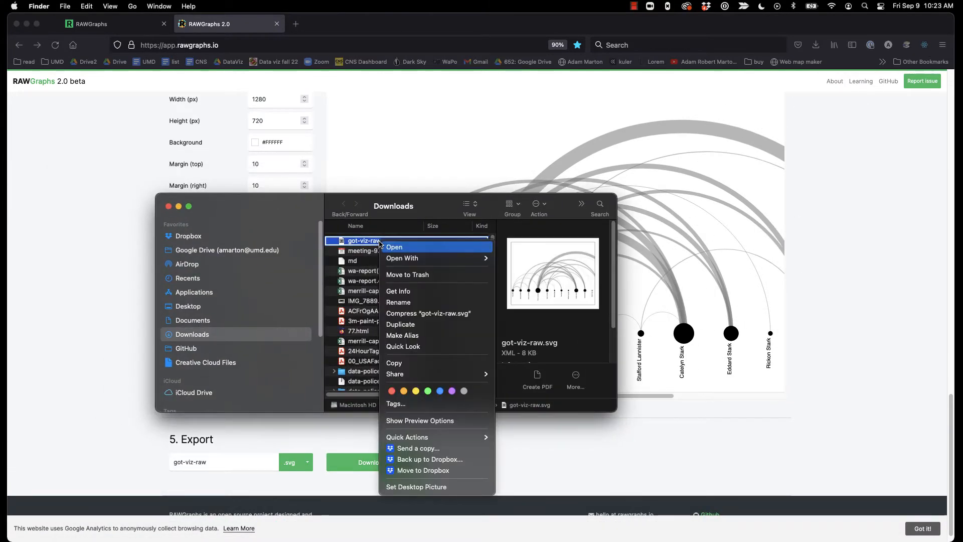
{"action": "mouse_move", "coordinate": [407, 263]}
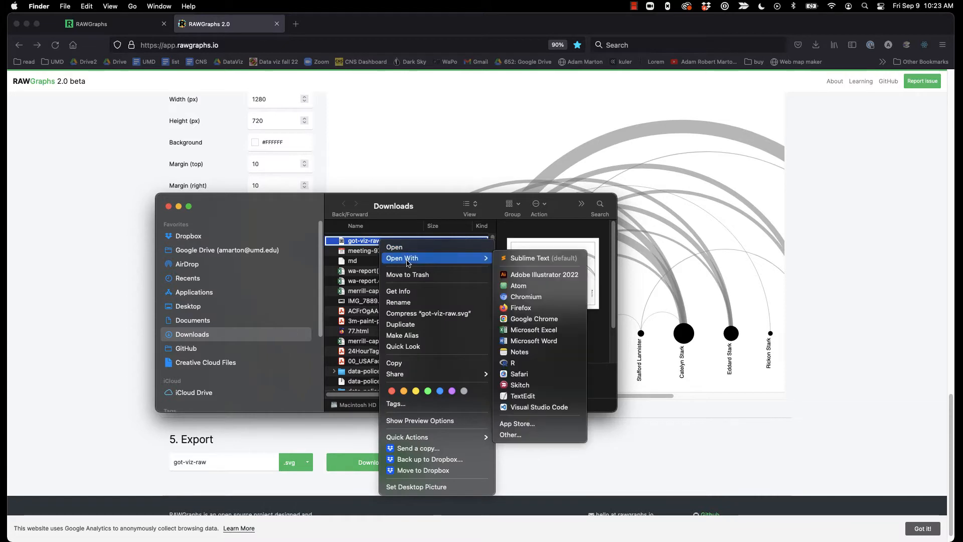
{"action": "left_click", "coordinate": [538, 274]}
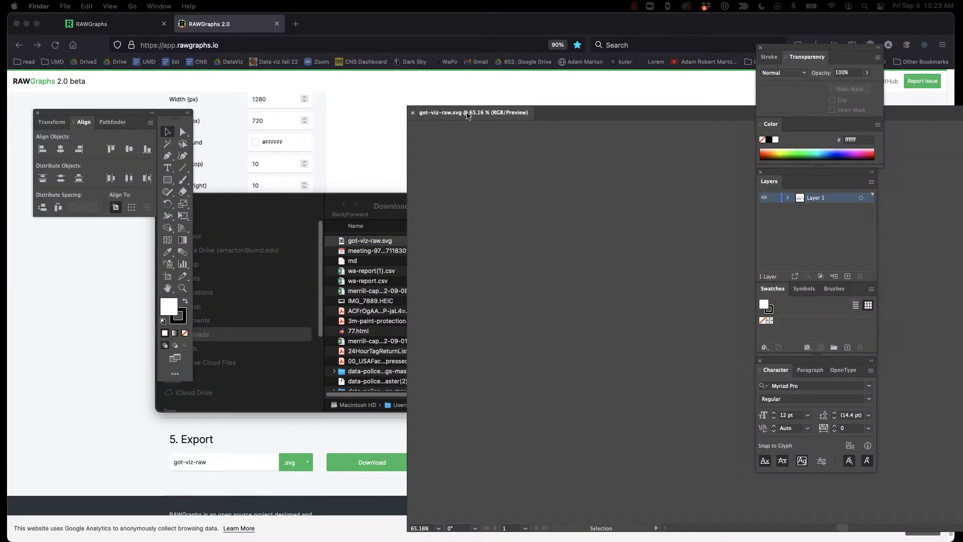
Move and enlarge the got-viz-raw.svg document window and reposition the artboard within it
{"action": "left_click_drag", "start_coordinate": [466, 115], "coordinate": [175, 70]}
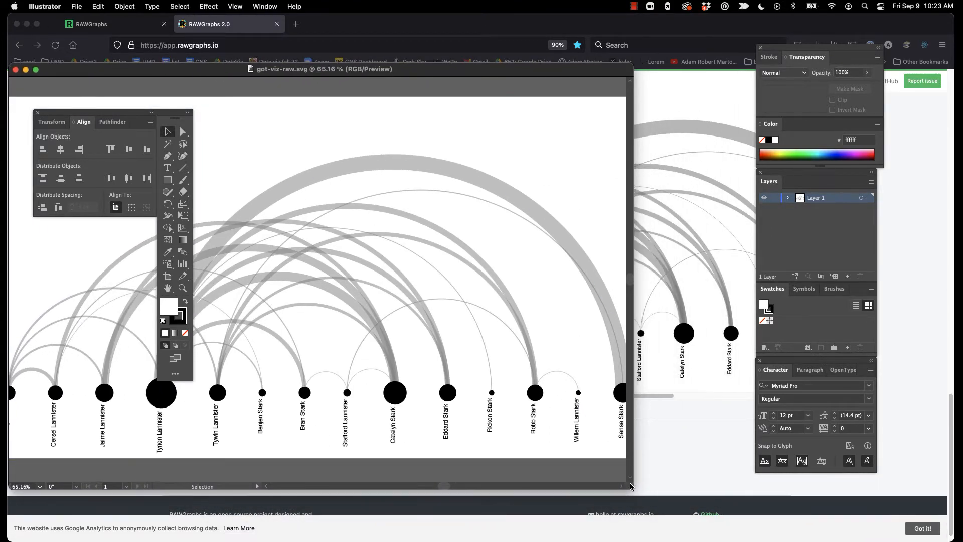
{"action": "left_click_drag", "start_coordinate": [631, 487], "coordinate": [960, 522]}
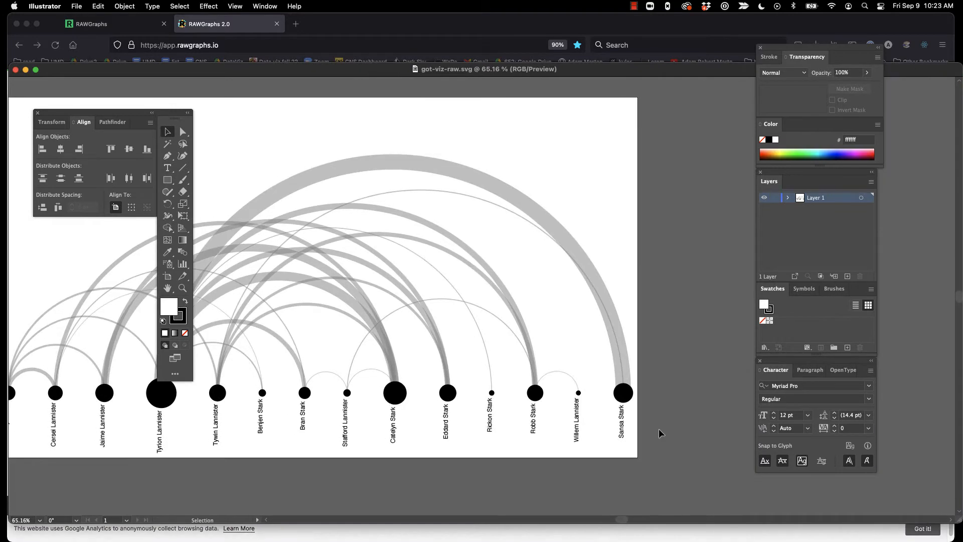
{"action": "key", "text": "space"}
{"action": "left_click_drag", "start_coordinate": [458, 323], "coordinate": [591, 332]}
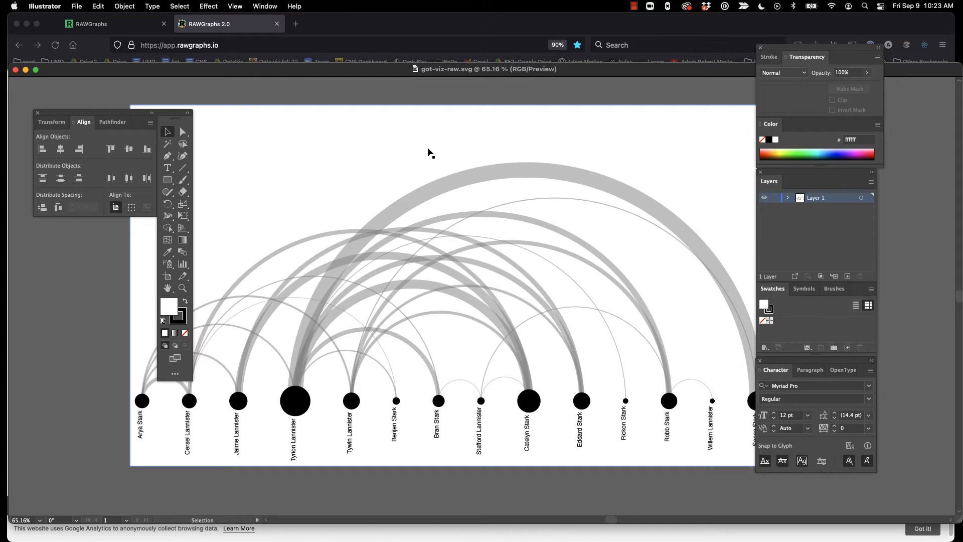
Try deleting the white background rectangle behind the arc diagram, and undo the deletion
{"action": "left_click", "coordinate": [441, 217]}
{"action": "left_click", "coordinate": [422, 117]}
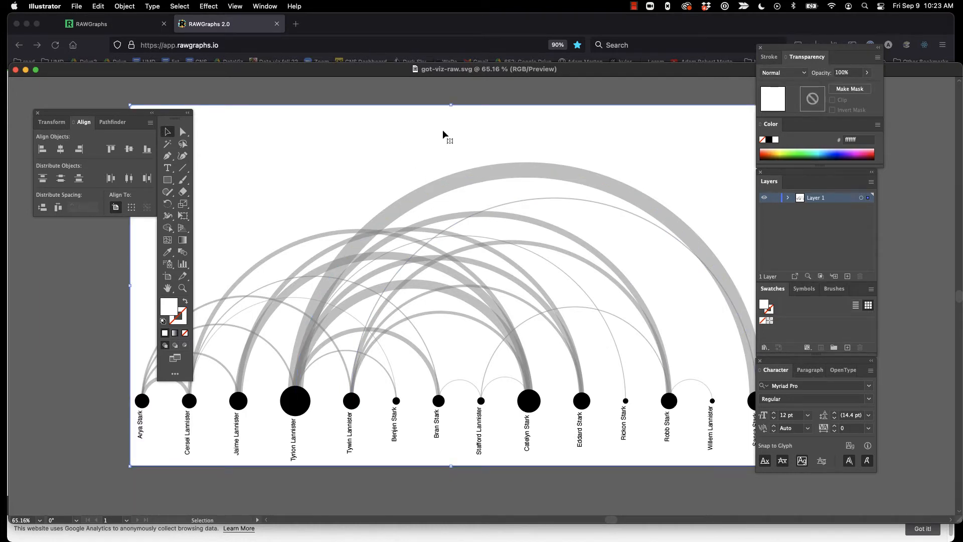
{"action": "left_click", "coordinate": [510, 89]}
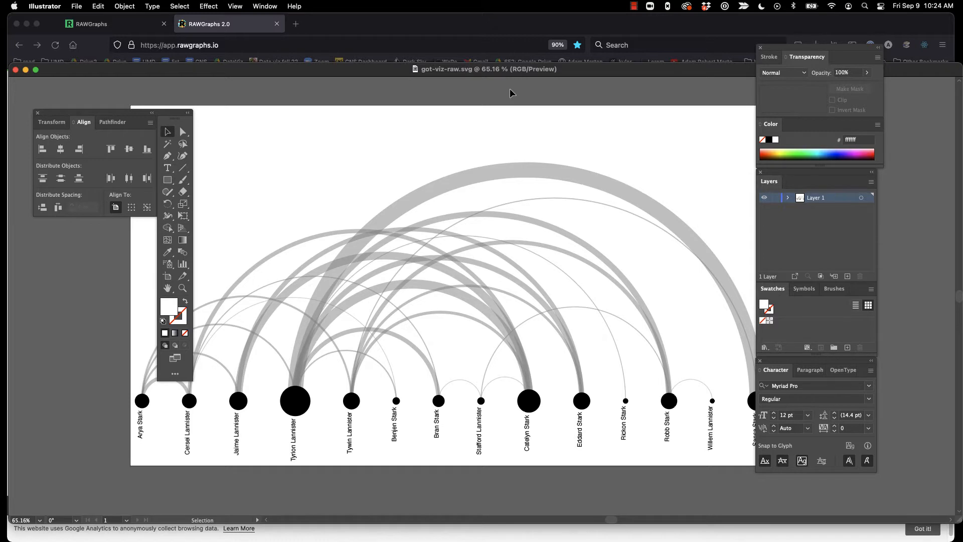
{"action": "left_click", "coordinate": [521, 141]}
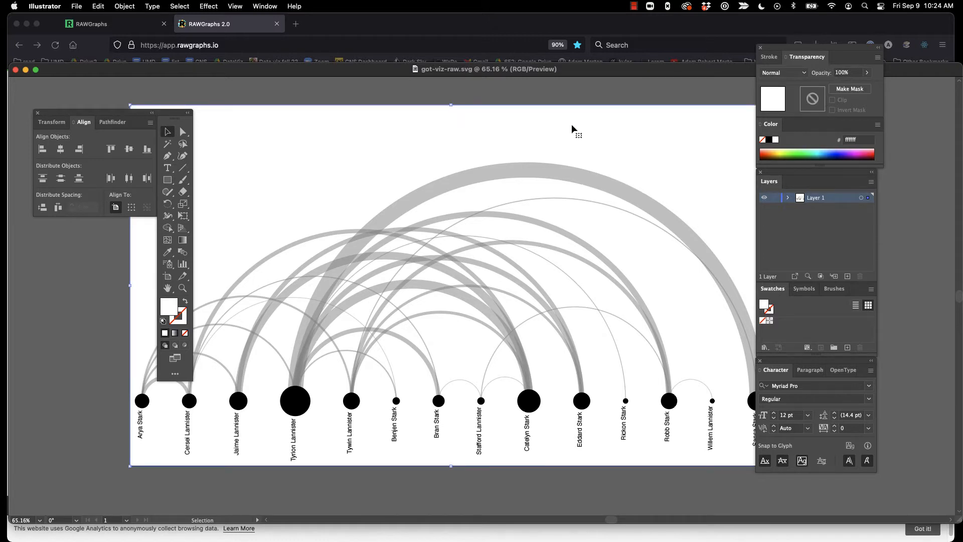
{"action": "key", "text": "Delete"}
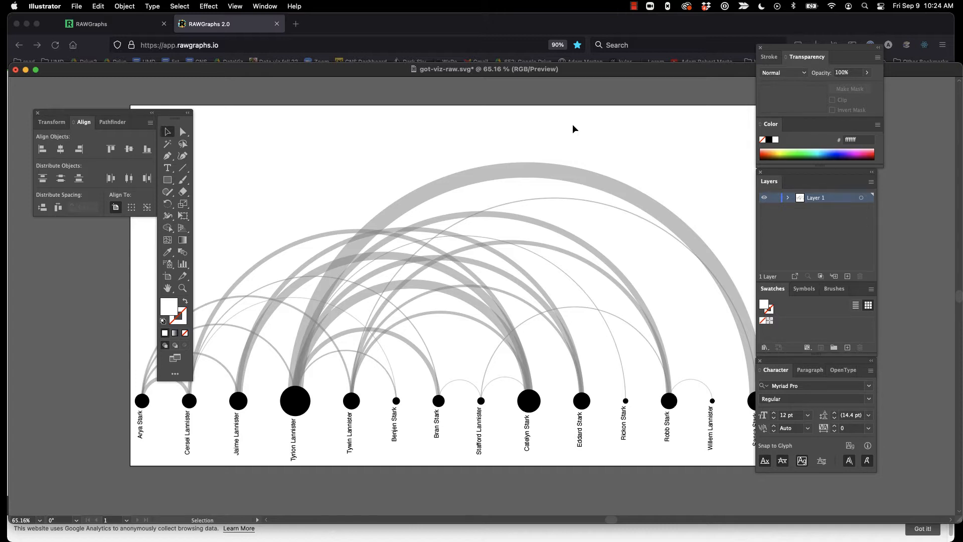
{"action": "key", "text": "super+z"}
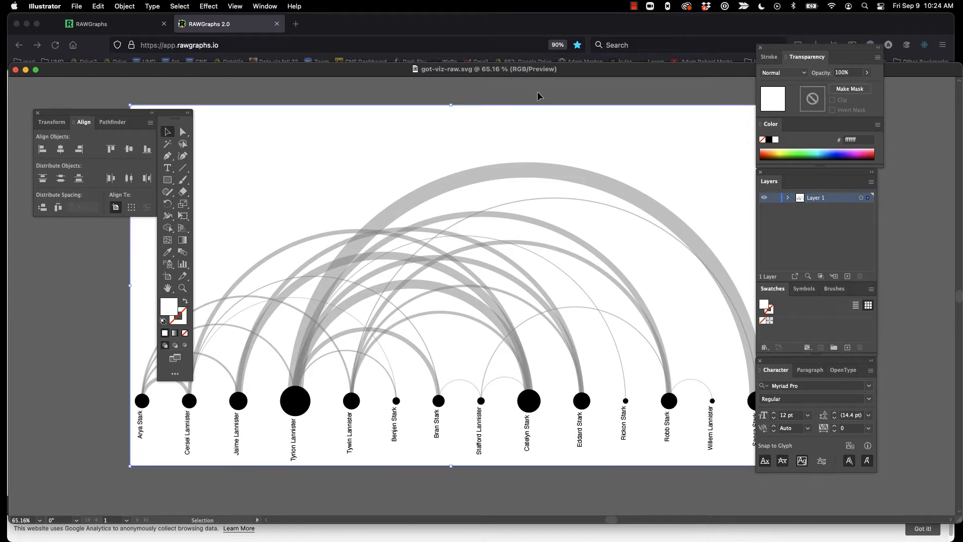
Lock the selected white background rectangle behind the arc diagram
{"action": "left_click", "coordinate": [124, 6]}
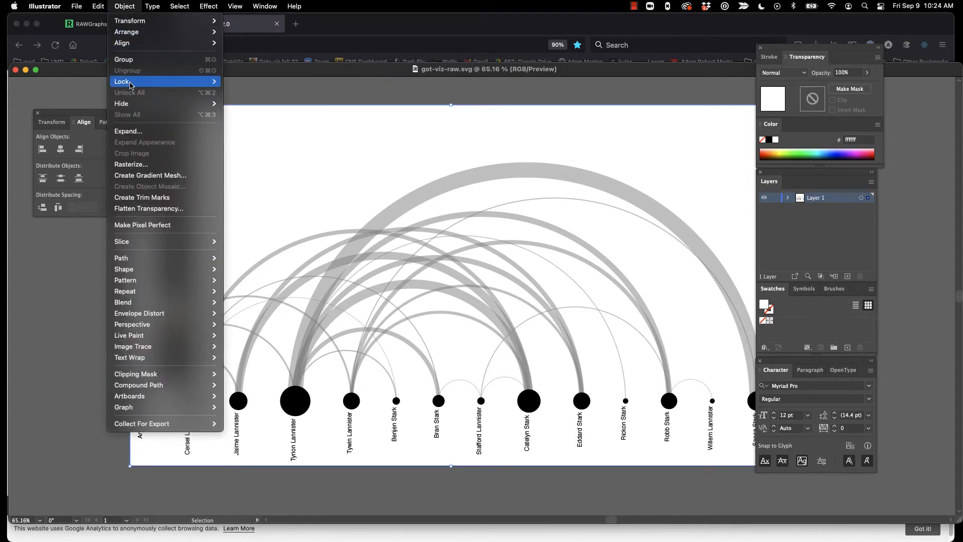
{"action": "mouse_move", "coordinate": [130, 83]}
{"action": "left_click", "coordinate": [235, 82]}
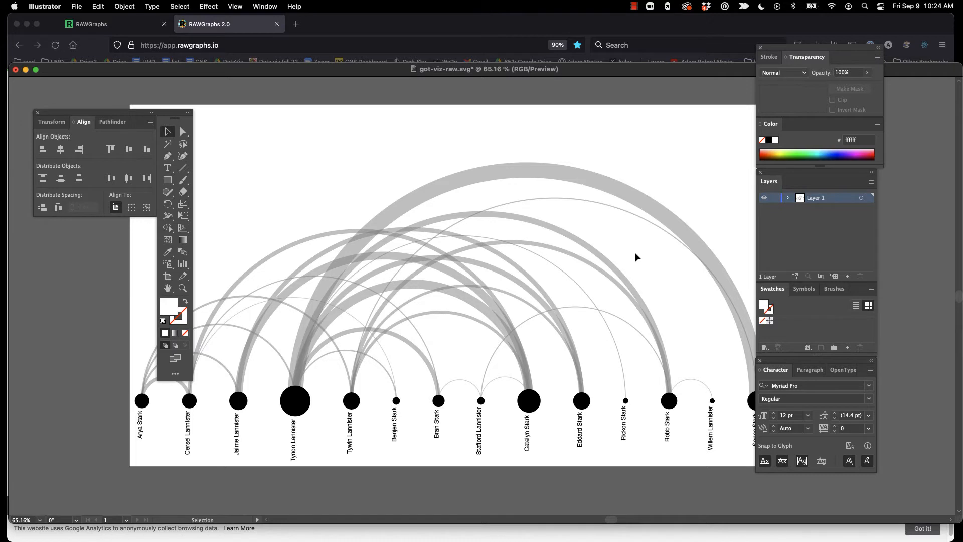
Ungroup the arc diagram repeatedly until its arcs, circles and name labels are separate objects
{"action": "left_click", "coordinate": [592, 176]}
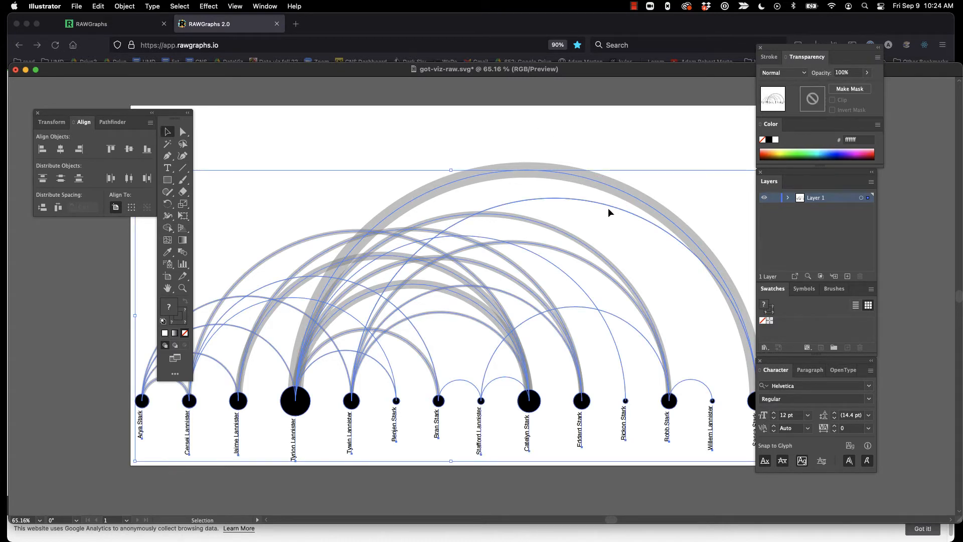
{"action": "left_click", "coordinate": [124, 6]}
{"action": "left_click", "coordinate": [133, 59]}
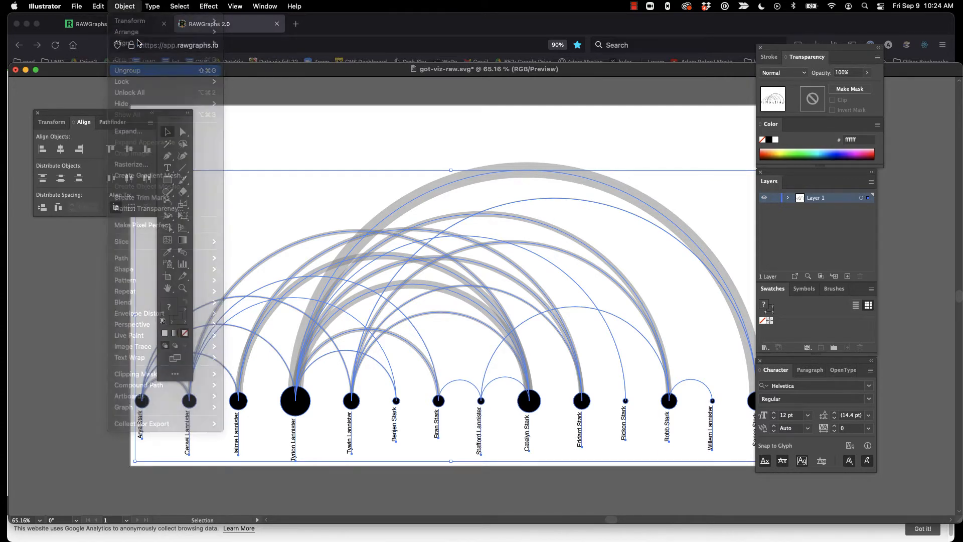
{"action": "left_click", "coordinate": [126, 8]}
{"action": "left_click", "coordinate": [135, 59]}
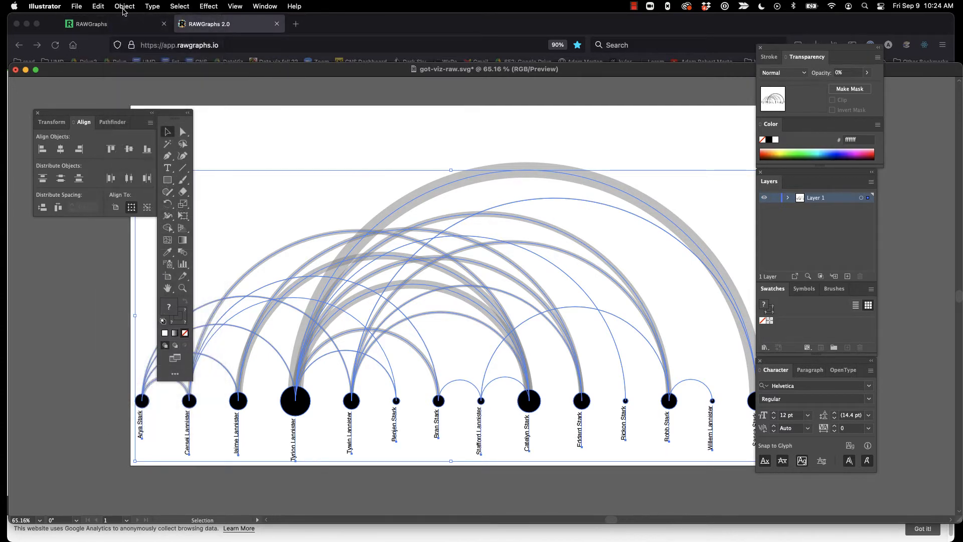
{"action": "left_click", "coordinate": [124, 6]}
{"action": "left_click", "coordinate": [146, 71]}
{"action": "left_click", "coordinate": [458, 180]}
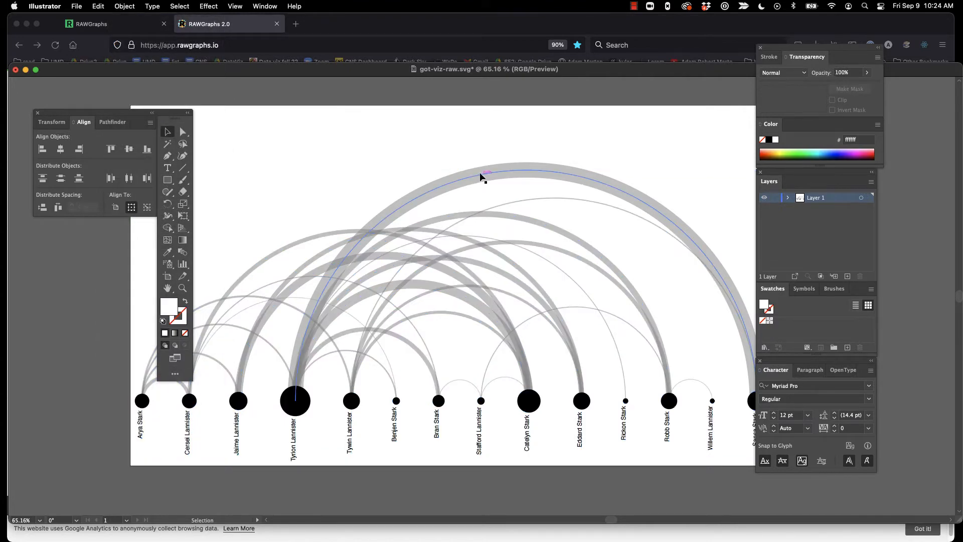
Check that individual arcs, node circles and name labels of the diagram can be selected on their own
{"action": "left_click", "coordinate": [482, 176]}
{"action": "left_click", "coordinate": [450, 121]}
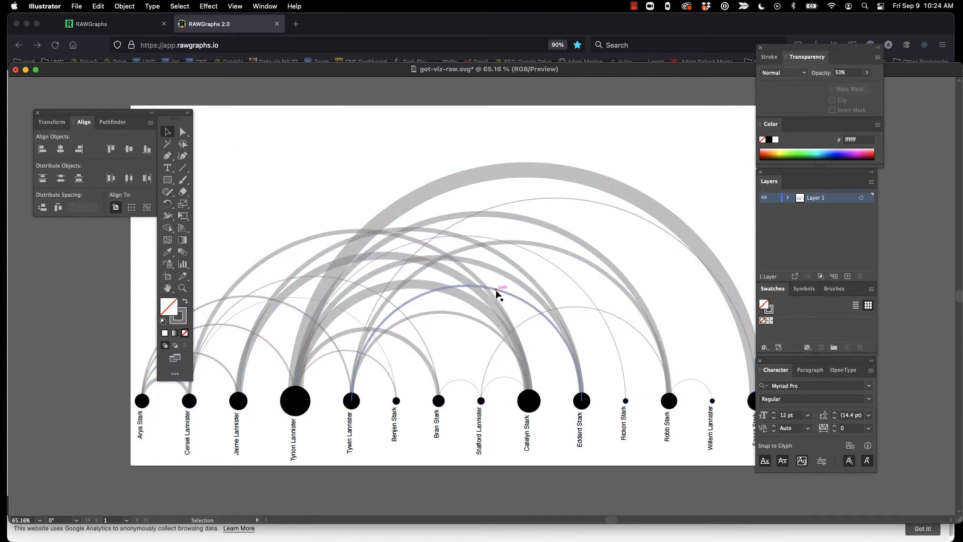
{"action": "left_click", "coordinate": [529, 401]}
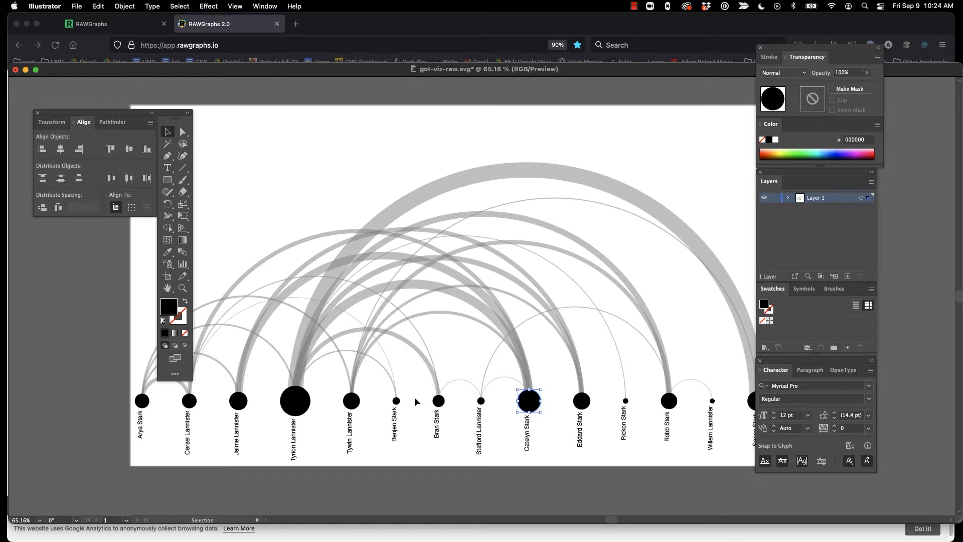
{"action": "left_click_drag", "start_coordinate": [394, 428], "coordinate": [351, 434]}
{"action": "left_click", "coordinate": [349, 431]}
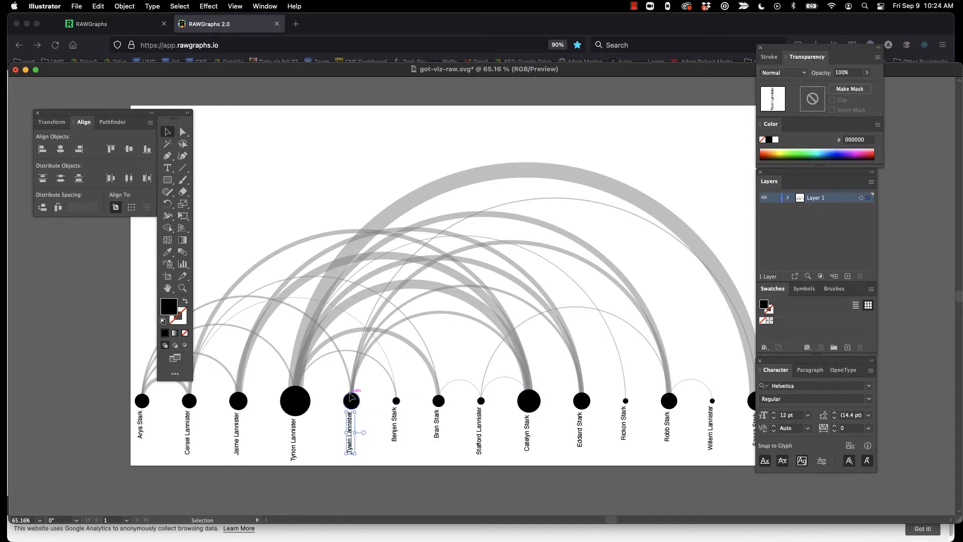
{"action": "left_click", "coordinate": [354, 371]}
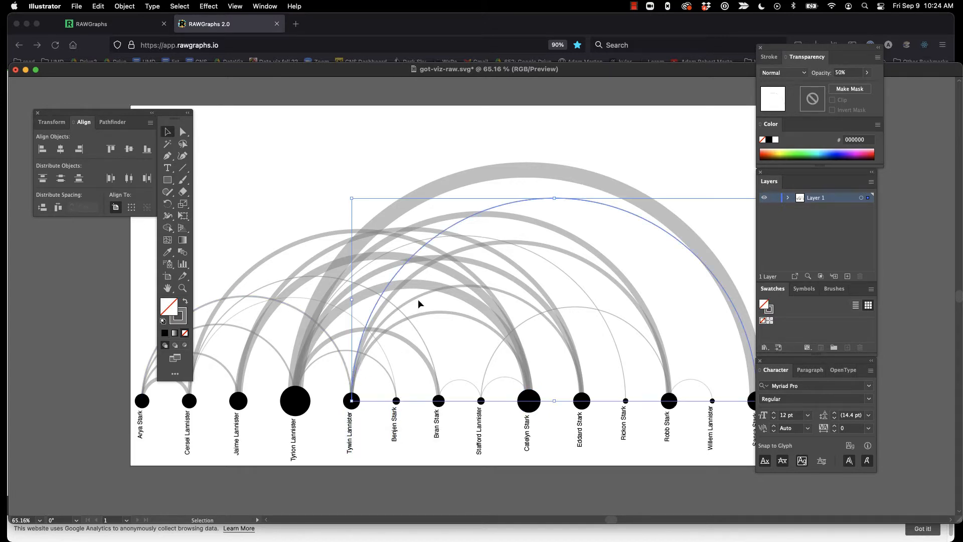
{"action": "left_click", "coordinate": [446, 175]}
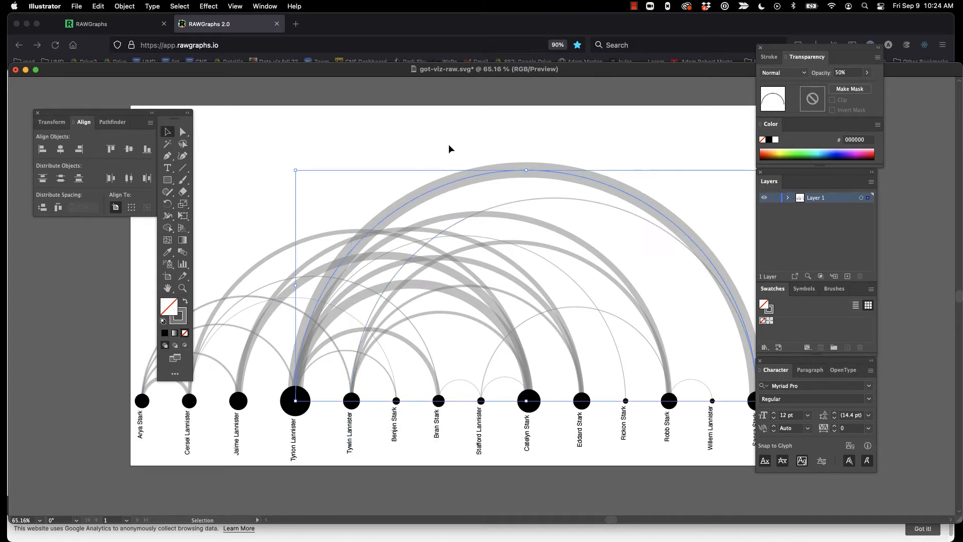
{"action": "left_click", "coordinate": [482, 215]}
{"action": "left_click", "coordinate": [332, 180]}
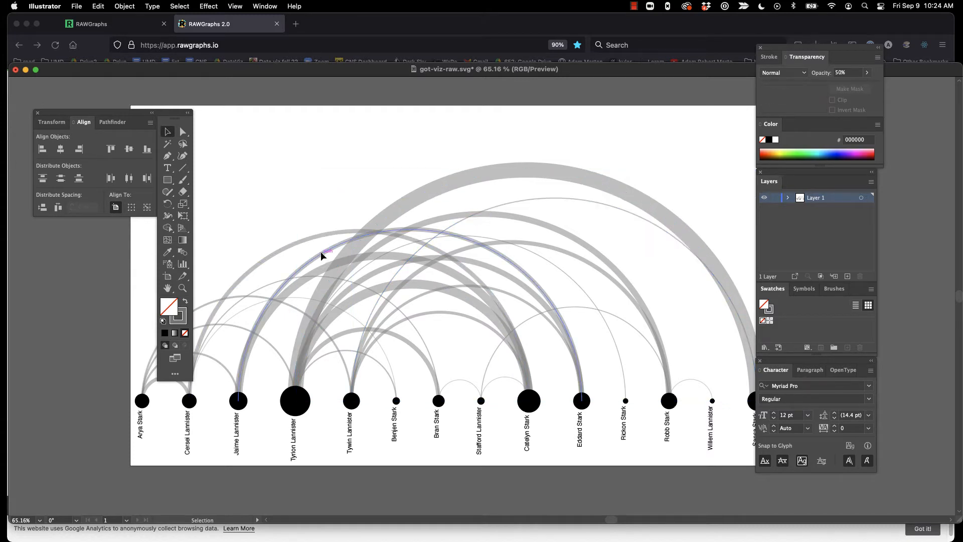
{"action": "left_click", "coordinate": [321, 254]}
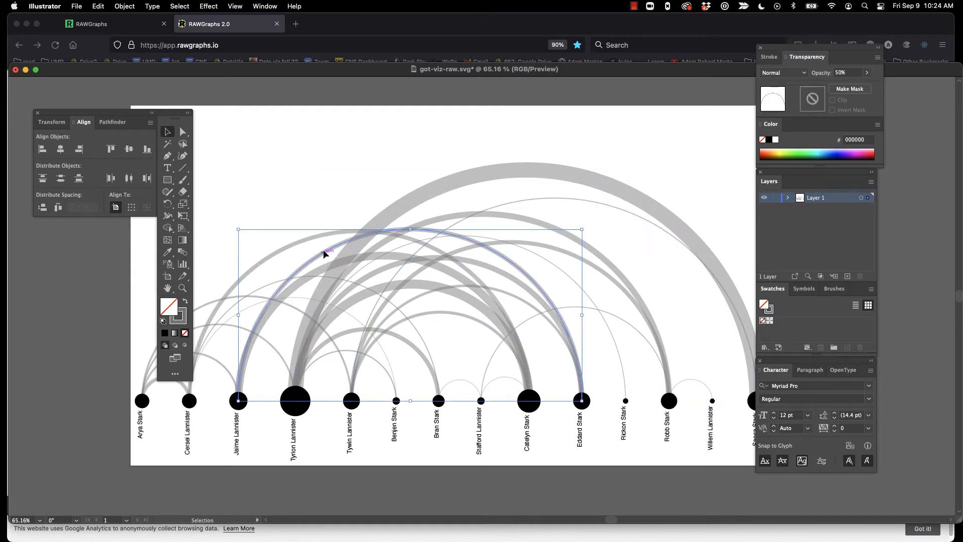
{"action": "left_click", "coordinate": [333, 208]}
{"action": "left_click", "coordinate": [425, 196]}
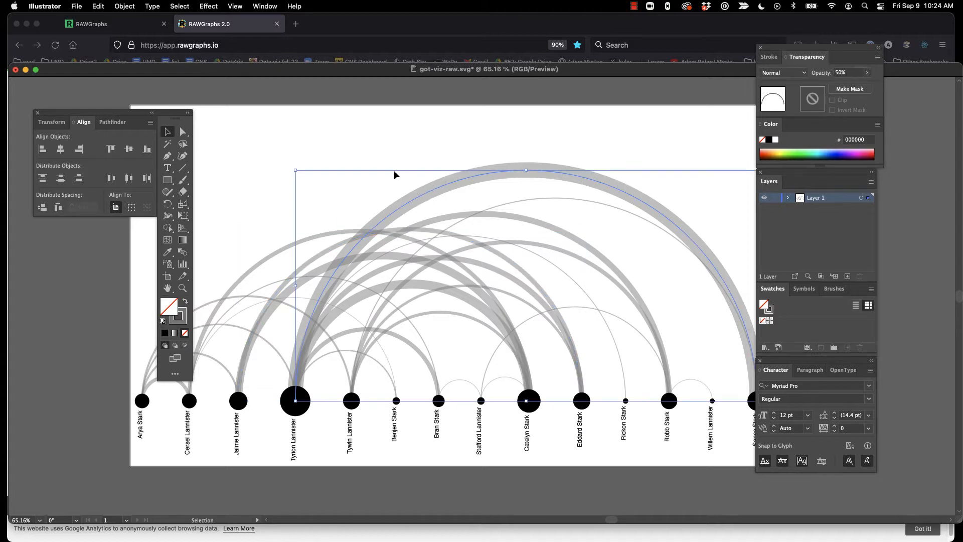
{"action": "left_click", "coordinate": [397, 165]}
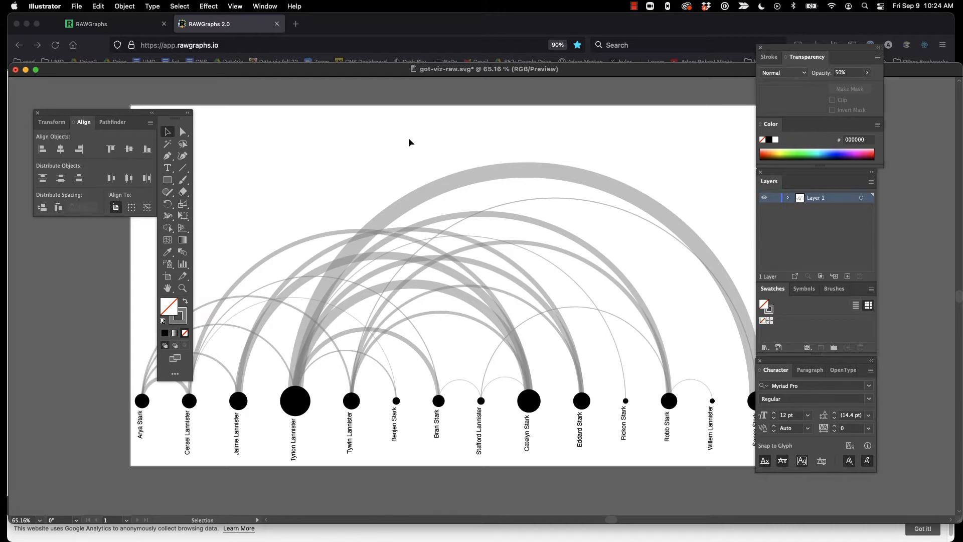
{"action": "left_click", "coordinate": [462, 184]}
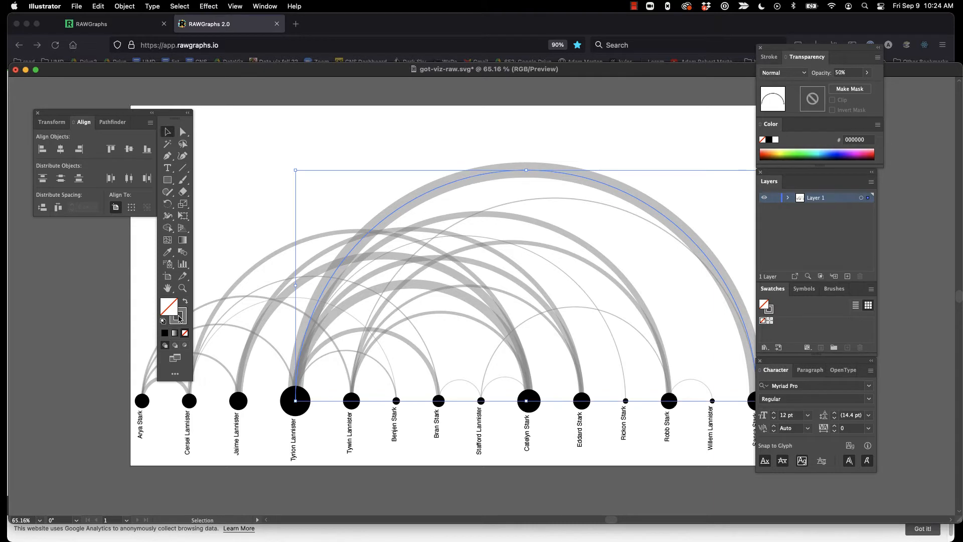
{"action": "left_click", "coordinate": [239, 213]}
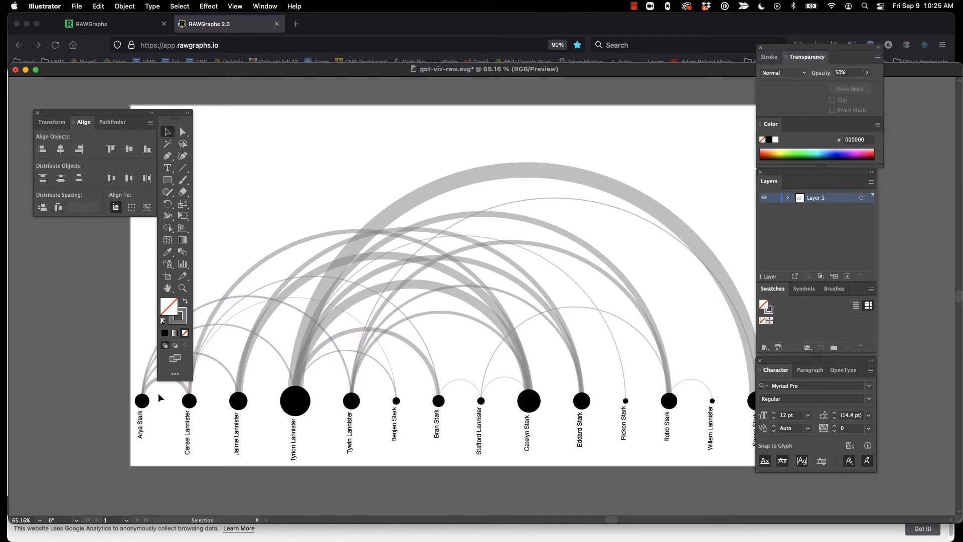
Set the stroke colour of the thickest arc, from Tyrion Lannister to Sansa Stark, to f90000
{"action": "left_click", "coordinate": [470, 181]}
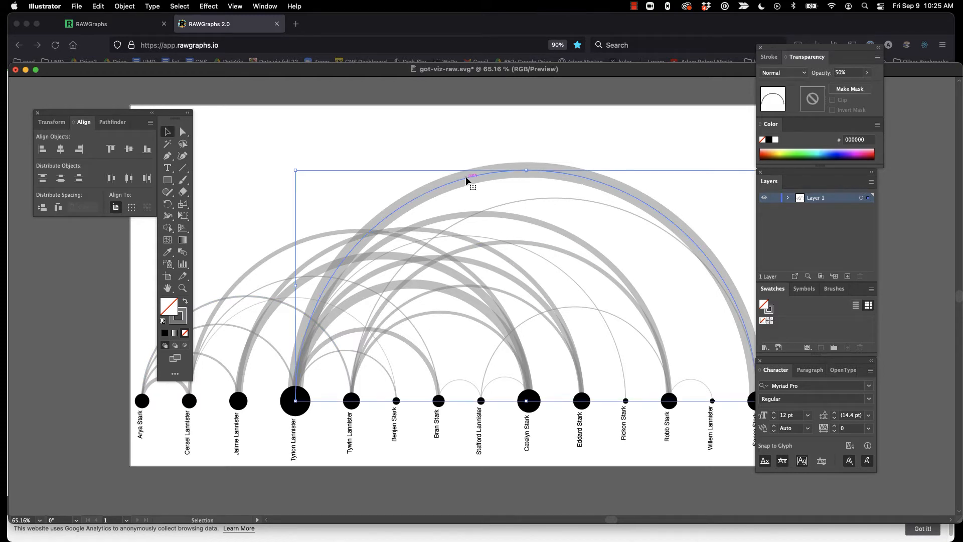
{"action": "left_click", "coordinate": [182, 321]}
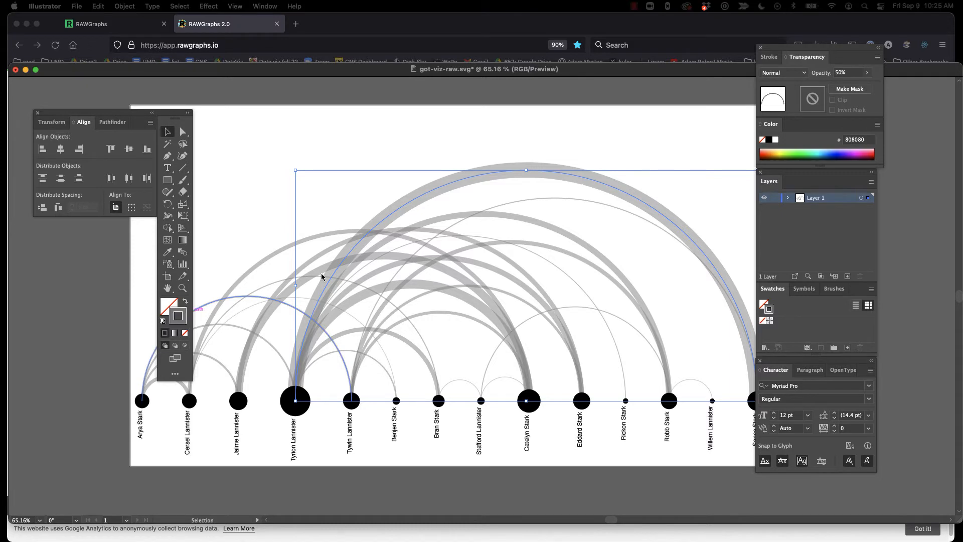
{"action": "double_click", "coordinate": [178, 315]}
{"action": "type", "text": "f90000"}
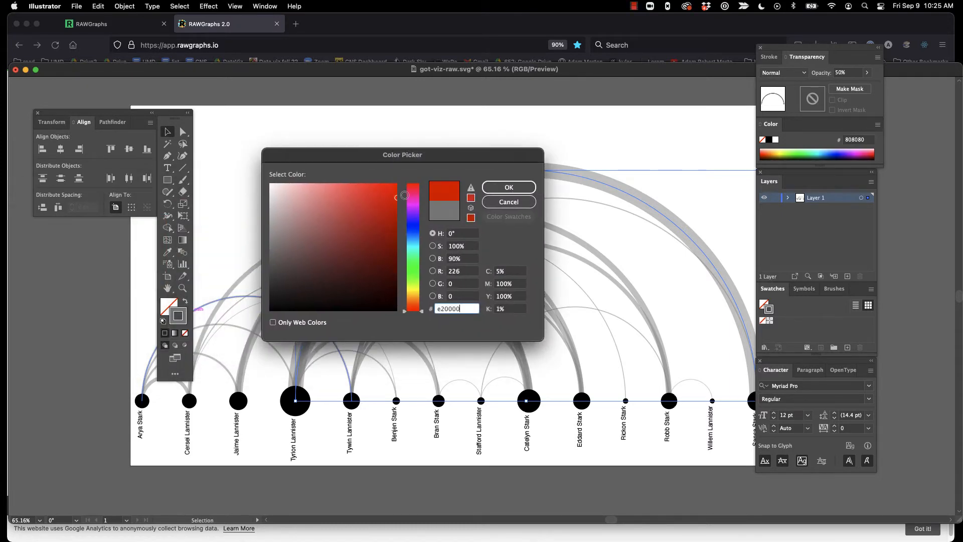
{"action": "left_click", "coordinate": [509, 186]}
{"action": "left_click", "coordinate": [499, 131]}
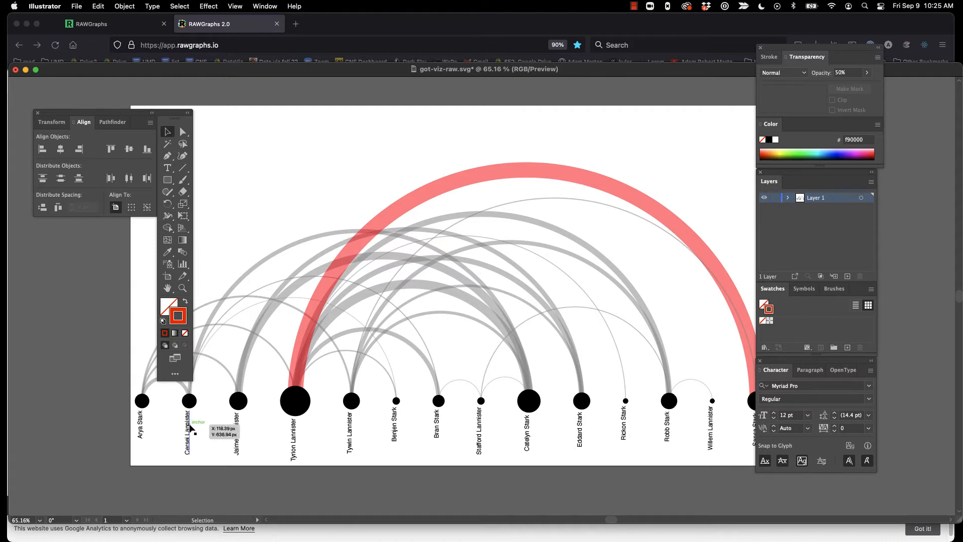
Try selecting the Cersei, Jaime and Tyrion Lannister labels one by one, and clear the selection
{"action": "left_click", "coordinate": [182, 288]}
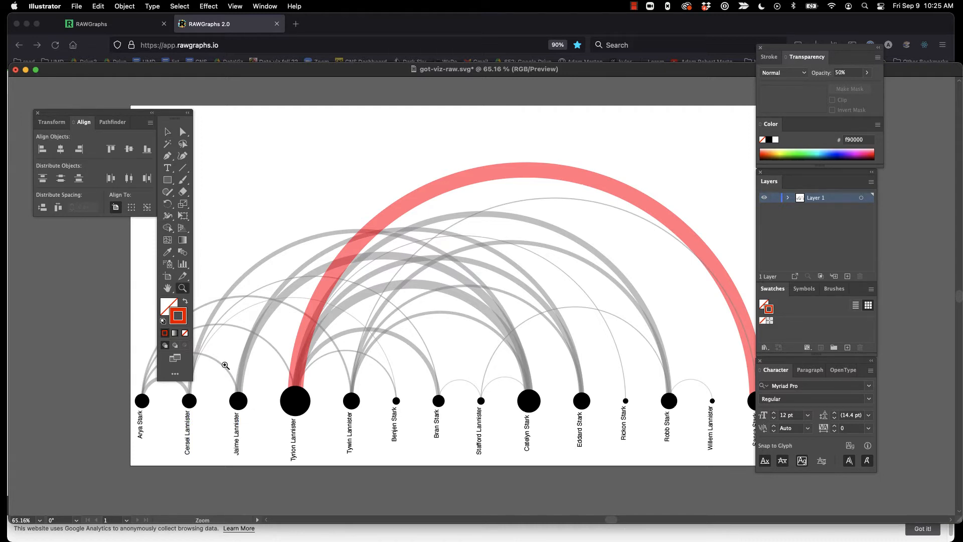
{"action": "left_click", "coordinate": [248, 380]}
{"action": "left_click_drag", "start_coordinate": [436, 365], "coordinate": [399, 377]}
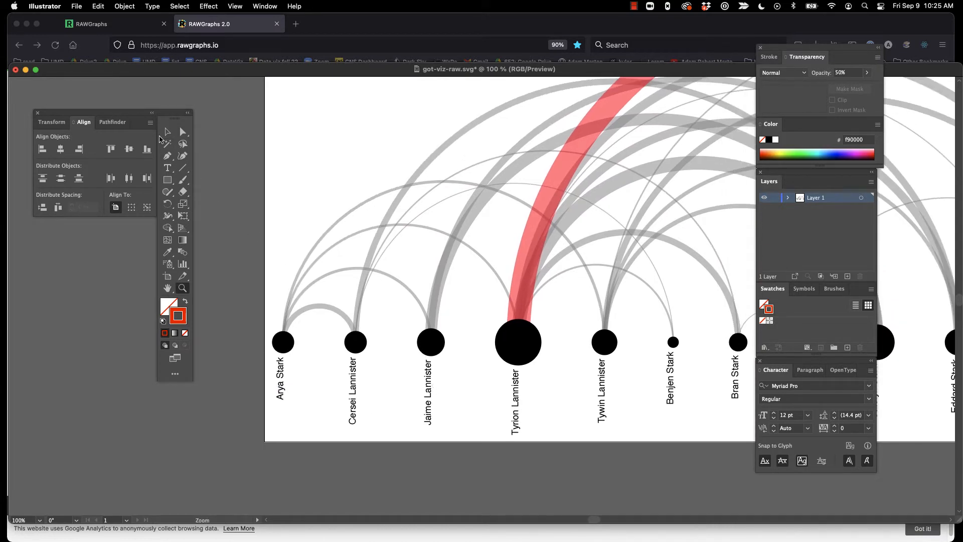
{"action": "left_click", "coordinate": [165, 133]}
{"action": "left_click", "coordinate": [344, 242]}
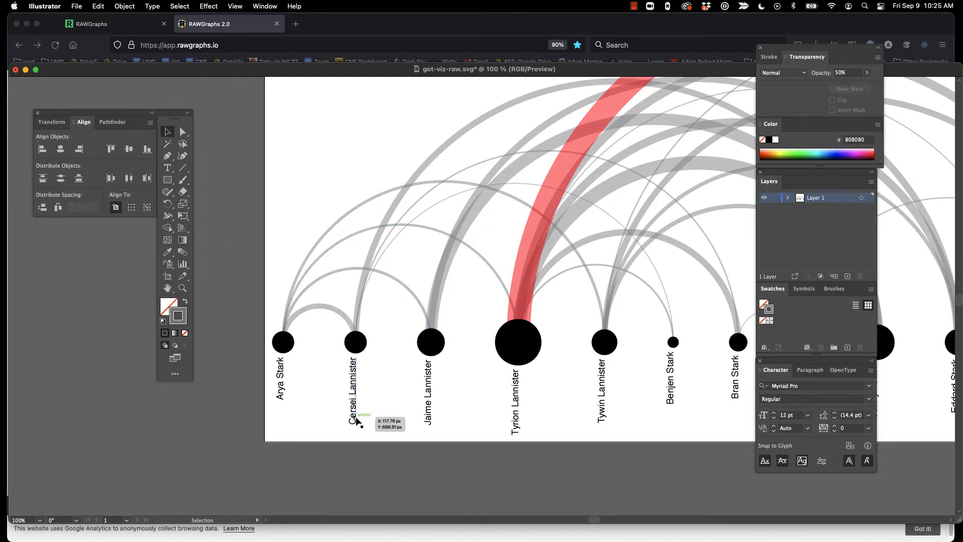
{"action": "left_click", "coordinate": [354, 419]}
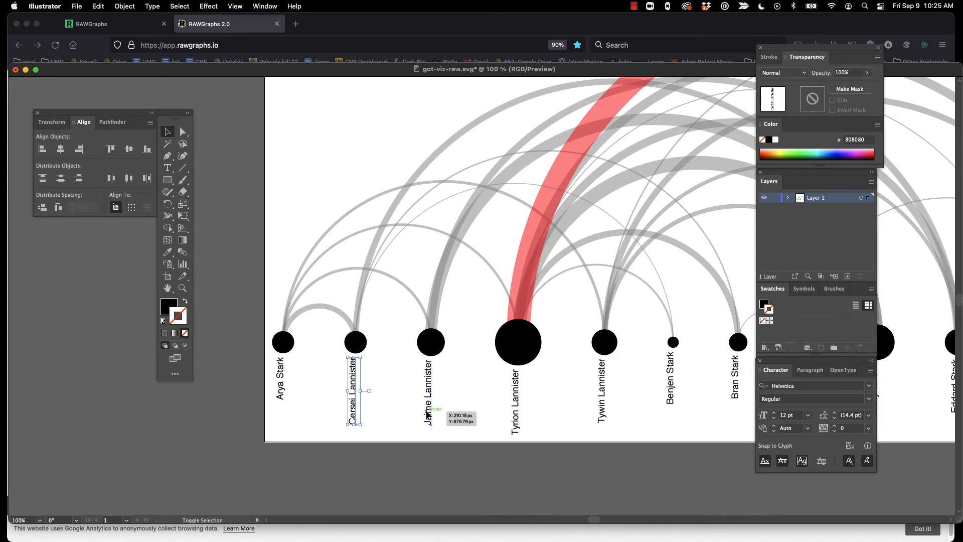
{"action": "left_click", "coordinate": [427, 416], "text": "shift"}
{"action": "left_click", "coordinate": [521, 420], "text": "shift"}
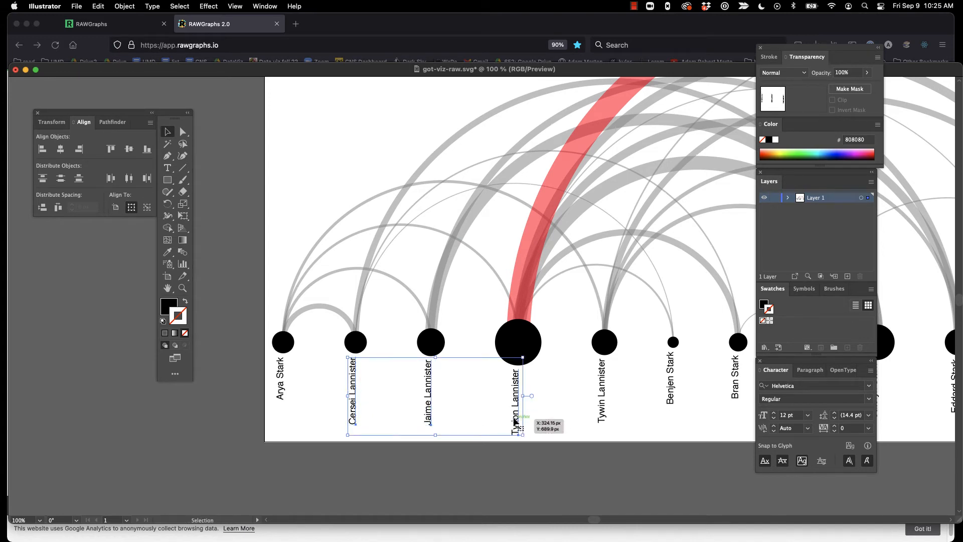
{"action": "left_click", "coordinate": [324, 150]}
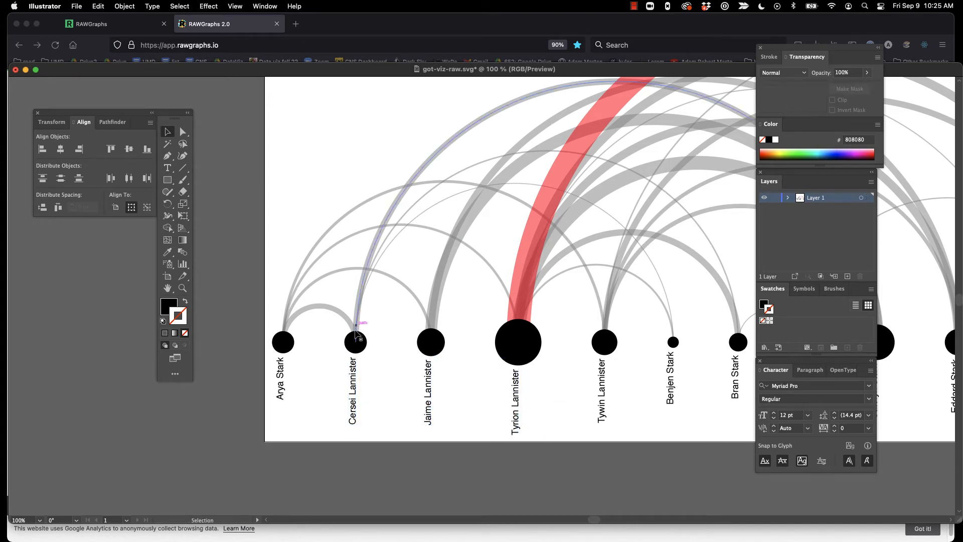
Select all name labels that share the same appearance as the Cersei Lannister label
{"action": "left_click", "coordinate": [354, 393]}
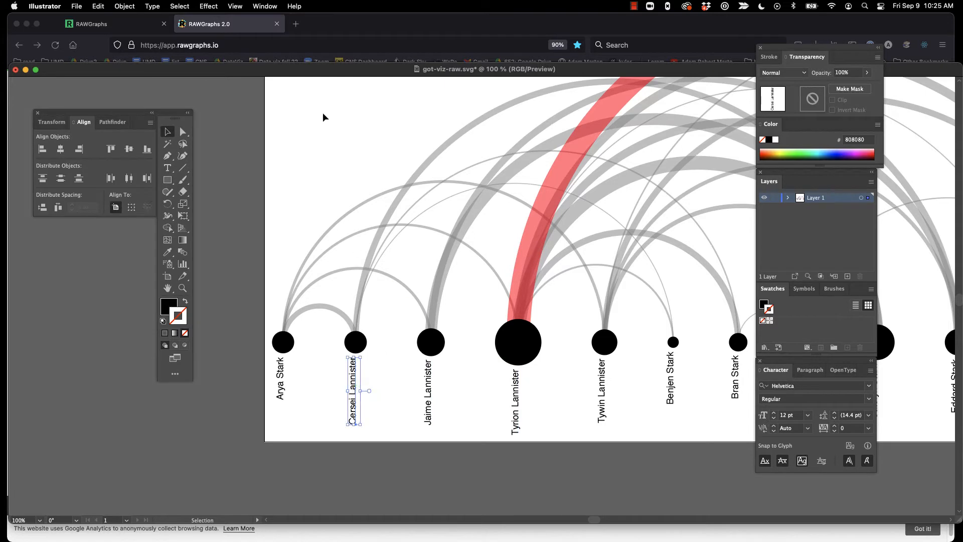
{"action": "left_click", "coordinate": [179, 6]}
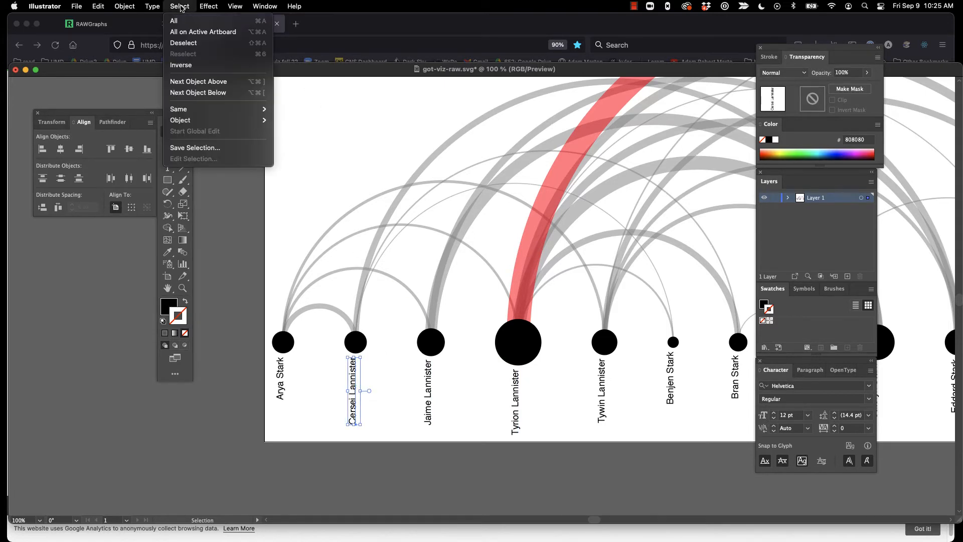
{"action": "mouse_move", "coordinate": [200, 110]}
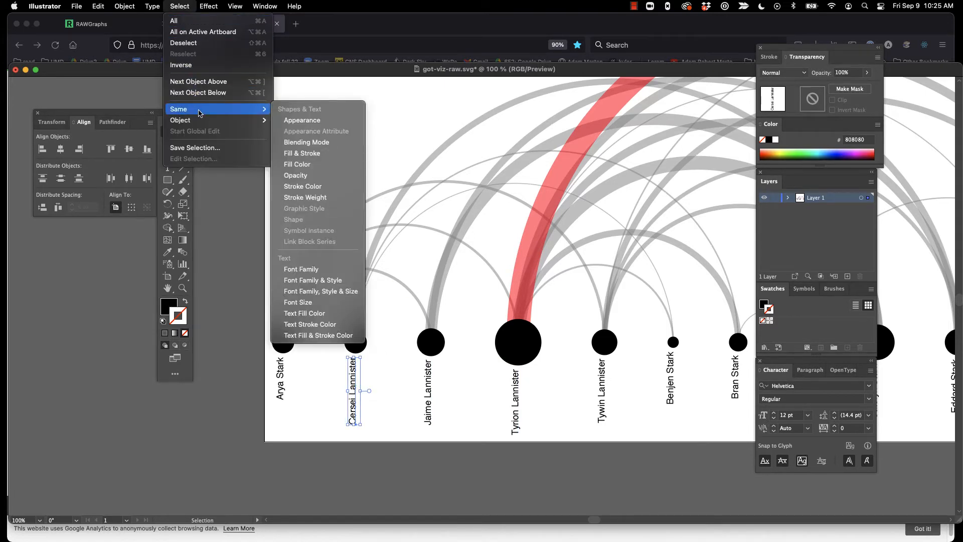
{"action": "left_click", "coordinate": [298, 121]}
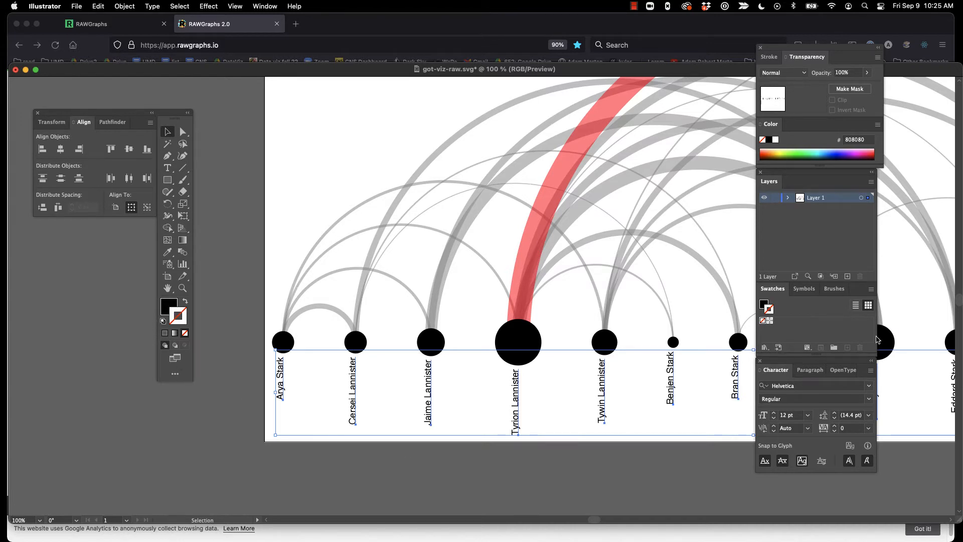
Change the font of the selected name labels to Montserrat in the Bold style
{"action": "left_click", "coordinate": [869, 387]}
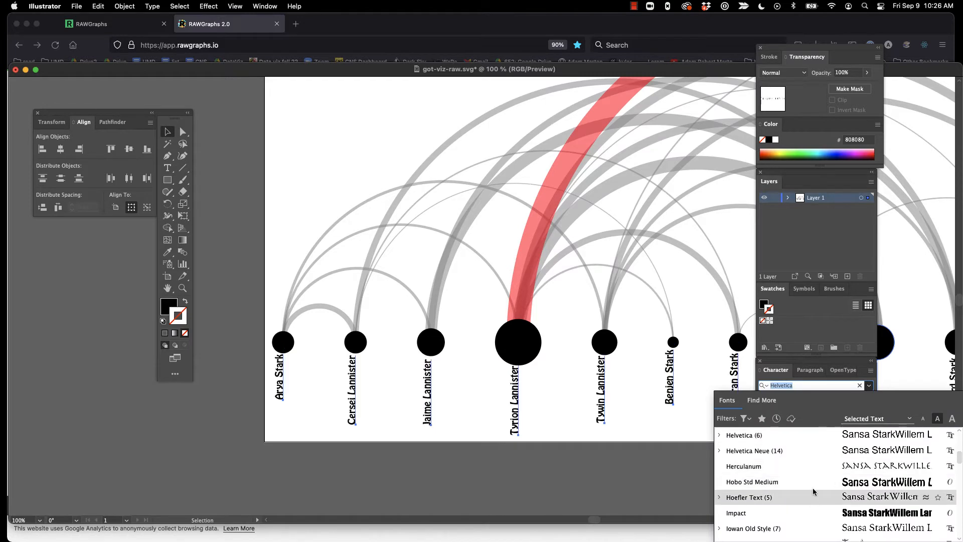
{"action": "scroll", "coordinate": [813, 510], "scroll_direction": "down", "scroll_amount": 10}
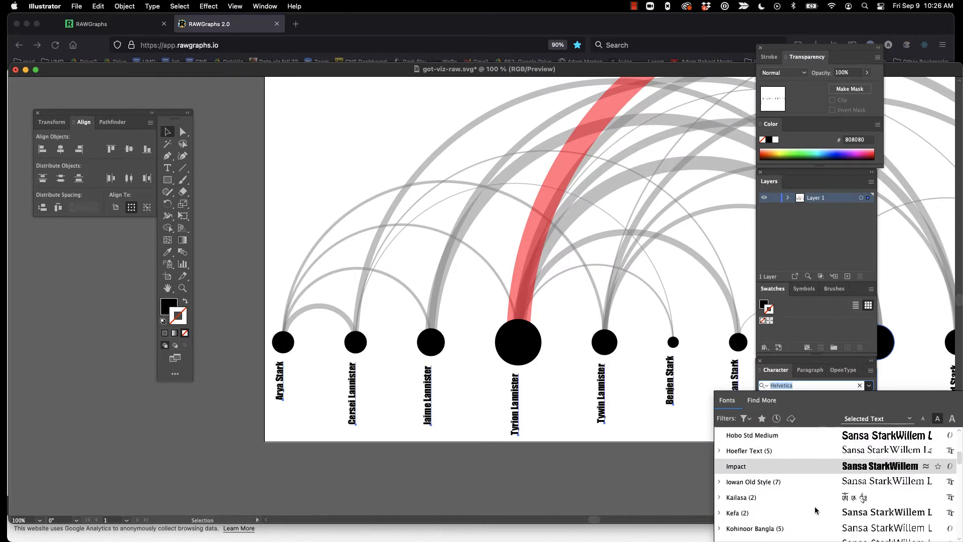
{"action": "scroll", "coordinate": [816, 506], "scroll_direction": "down", "scroll_amount": 6}
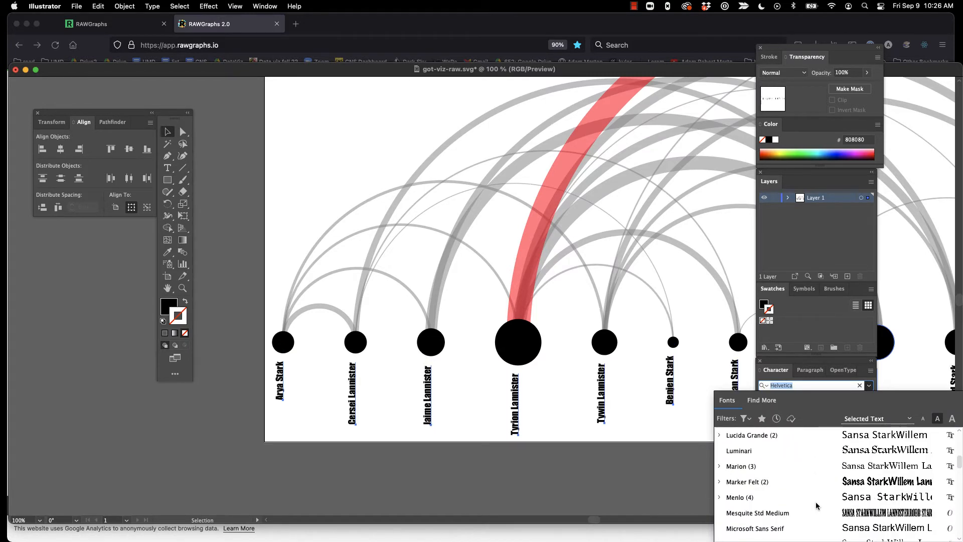
{"action": "left_click", "coordinate": [767, 481]}
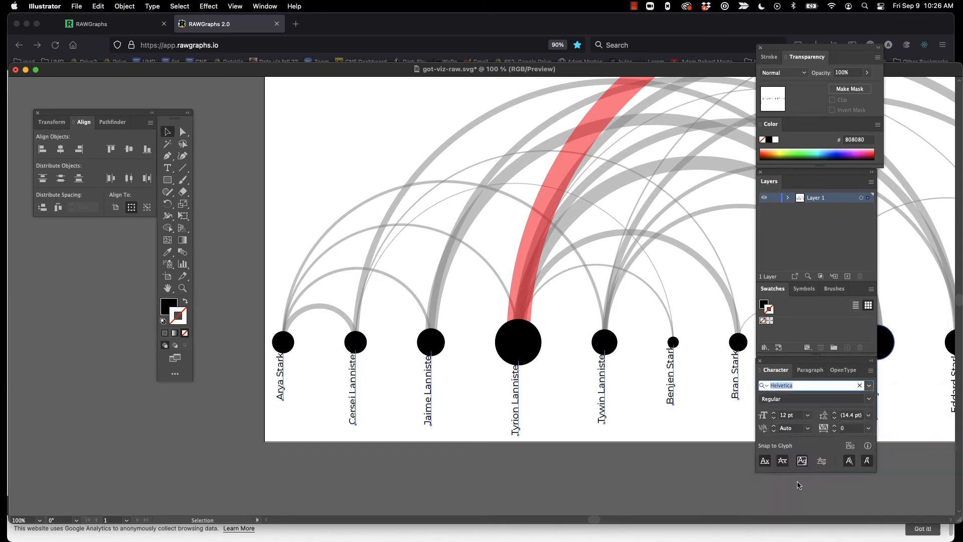
{"action": "key", "text": "Down"}
{"action": "key", "text": "Down"}
{"action": "key", "text": "Down"}
{"action": "key", "text": "Down"}
{"action": "key", "text": "Down"}
{"action": "key", "text": "Down"}
{"action": "key", "text": "Down"}
{"action": "key", "text": "Down"}
{"action": "key", "text": "Down"}
{"action": "key", "text": "Down"}
{"action": "key", "text": "Down"}
{"action": "key", "text": "Down"}
{"action": "key", "text": "Down"}
{"action": "key", "text": "Down"}
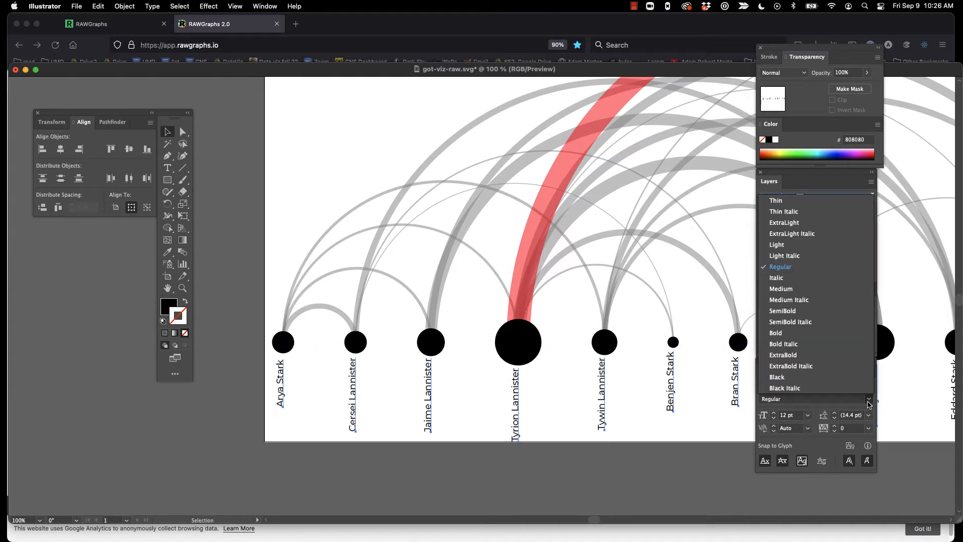
{"action": "left_click", "coordinate": [868, 398]}
{"action": "left_click", "coordinate": [852, 333]}
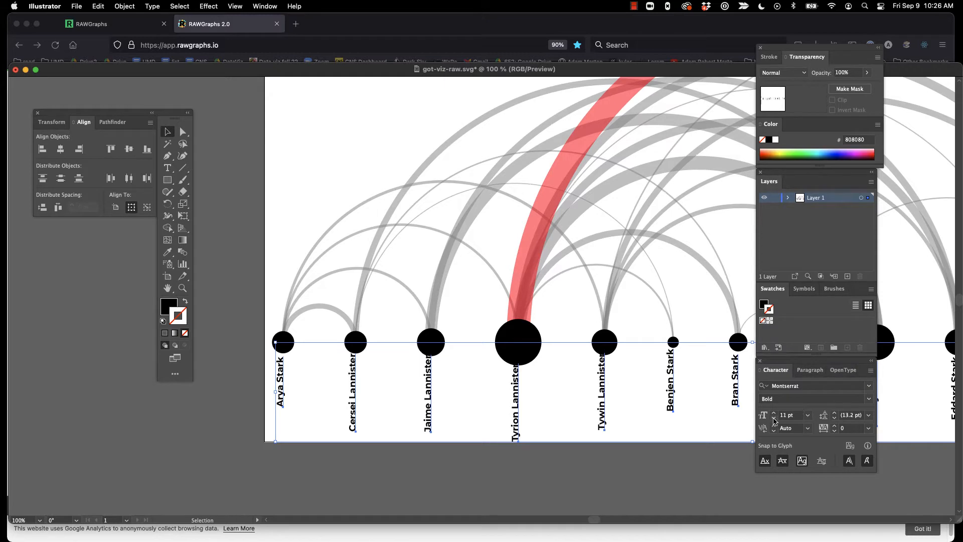
Reduce the font size of the selected name labels to 9 pt and nudge them upward beneath the circles
{"action": "left_click", "coordinate": [774, 420]}
{"action": "left_click", "coordinate": [774, 420]}
{"action": "key", "text": "Up"}
{"action": "key", "text": "Up"}
{"action": "key", "text": "Up"}
{"action": "key", "text": "Up"}
{"action": "key", "text": "Up"}
{"action": "key", "text": "Up"}
{"action": "key", "text": "Up"}
{"action": "key", "text": "Up"}
{"action": "key", "text": "Up"}
{"action": "key", "text": "Up"}
{"action": "key", "text": "Up"}
{"action": "key", "text": "Up"}
{"action": "key", "text": "Up"}
{"action": "key", "text": "Up"}
{"action": "key", "text": "Up"}
{"action": "key", "text": "Up"}
{"action": "key", "text": "Up"}
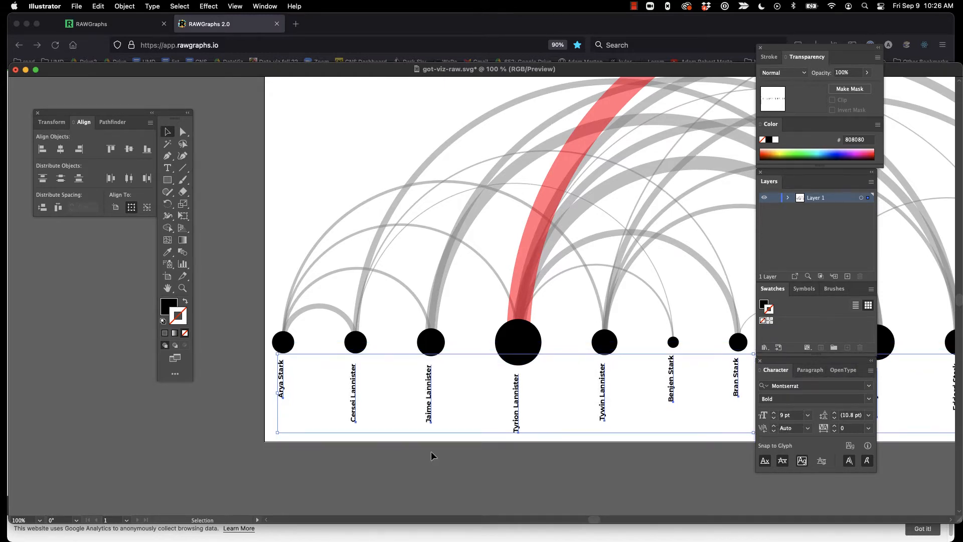
Change the fill colour of the selected name labels to blue 3a44ba and clear the selection
{"action": "left_click", "coordinate": [168, 307]}
{"action": "double_click", "coordinate": [168, 307]}
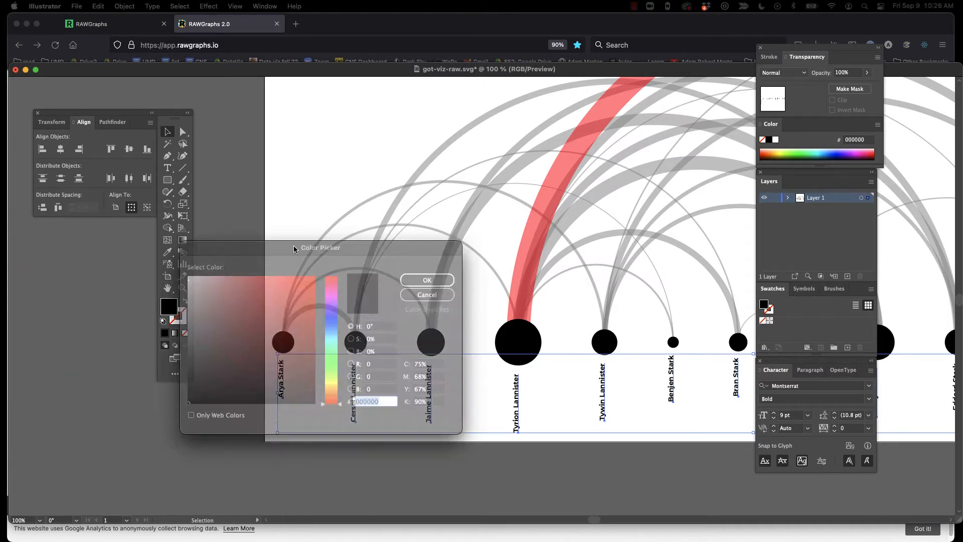
{"action": "type", "text": "ba3a3a"}
{"action": "left_click_drag", "start_coordinate": [370, 333], "coordinate": [371, 322]}
{"action": "left_click", "coordinate": [448, 283]}
{"action": "left_click", "coordinate": [228, 345]}
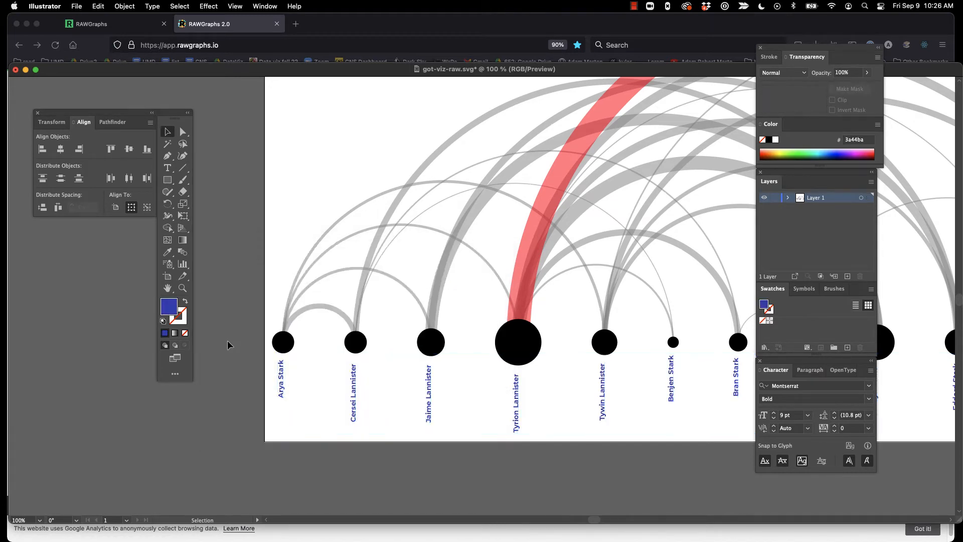
Fill the white background rectangle behind the arc diagram with 141414 and deselect it
{"action": "left_click_drag", "start_coordinate": [545, 365], "coordinate": [488, 390]}
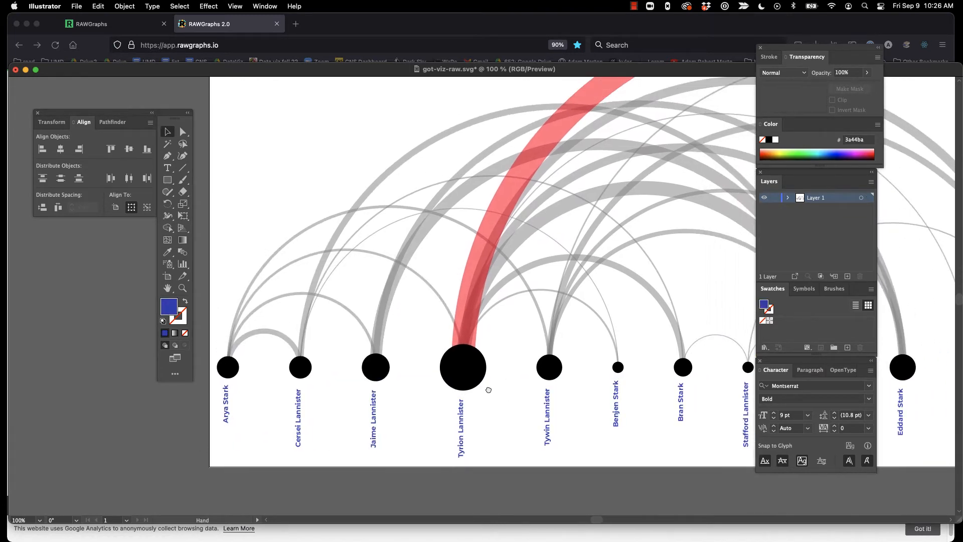
{"action": "mouse_move", "coordinate": [572, 259]}
{"action": "left_mouse_down"}
{"action": "mouse_move", "coordinate": [553, 288]}
{"action": "mouse_move", "coordinate": [527, 387]}
{"action": "left_mouse_up"}
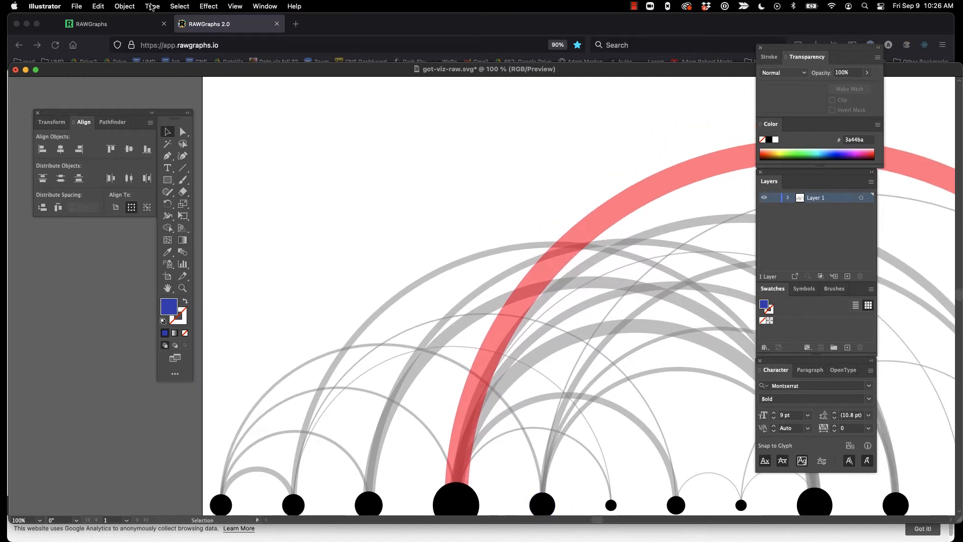
{"action": "left_click", "coordinate": [126, 6]}
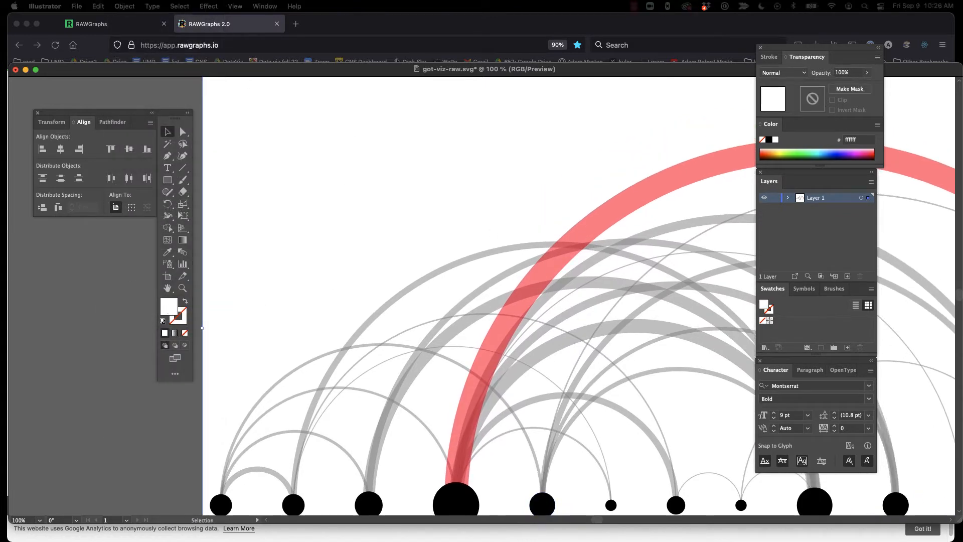
{"action": "key", "text": "Return"}
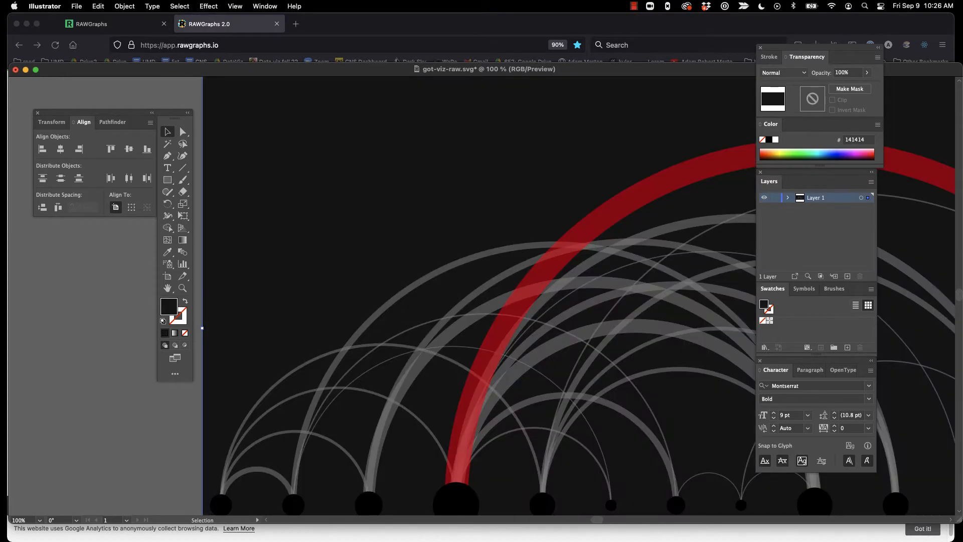
{"action": "left_click", "coordinate": [121, 396]}
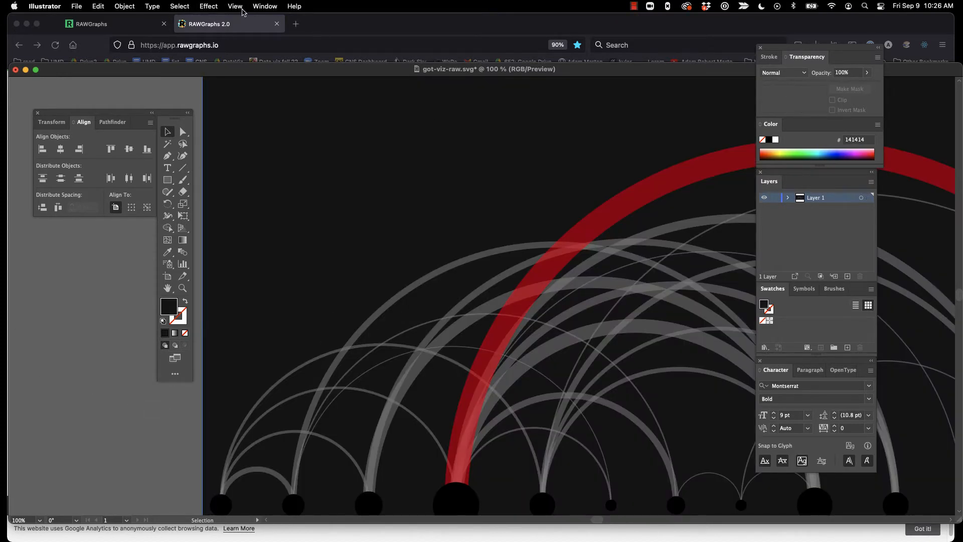
Add an area text box in the empty space above the left-hand arcs, containing the title HEADLINE
{"action": "left_click", "coordinate": [243, 7]}
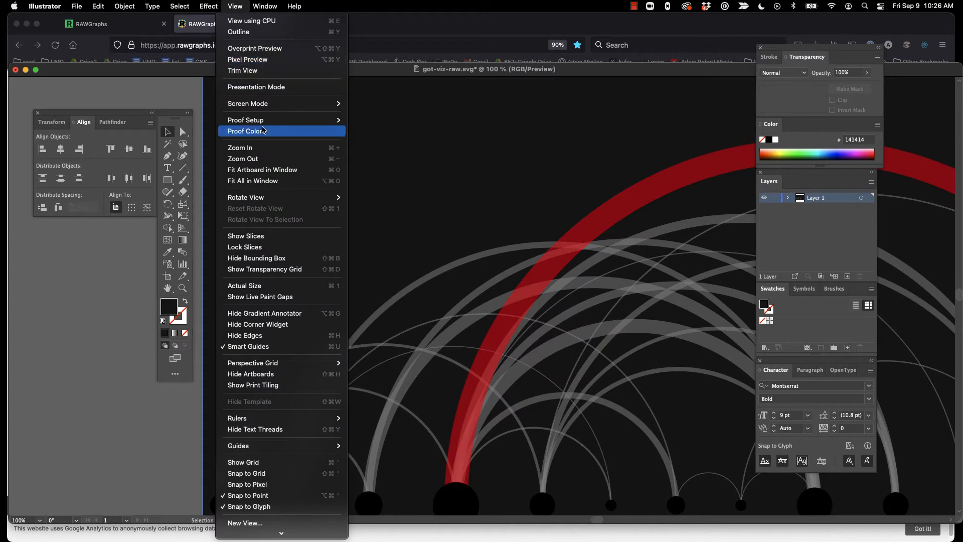
{"action": "left_click", "coordinate": [267, 159]}
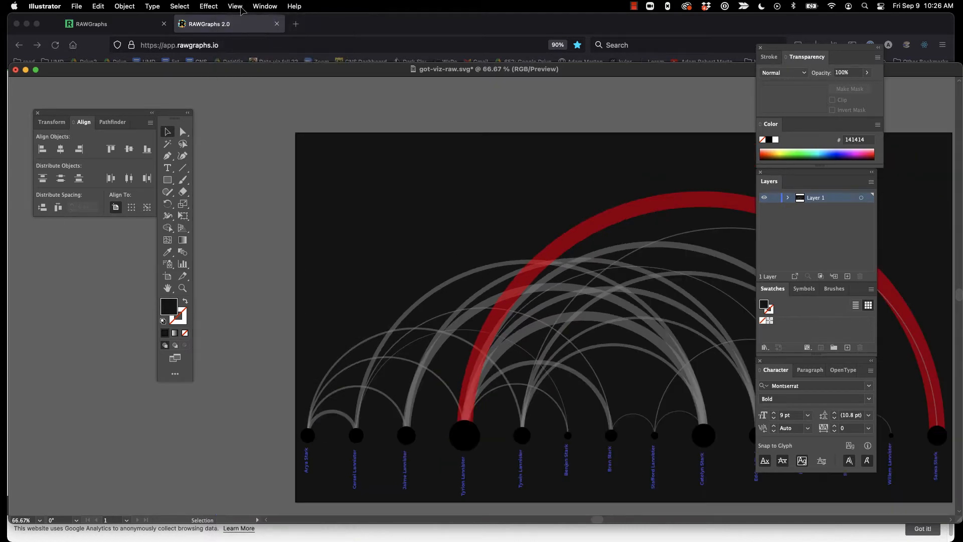
{"action": "left_click_drag", "start_coordinate": [548, 251], "coordinate": [391, 263]}
{"action": "key", "text": "t"}
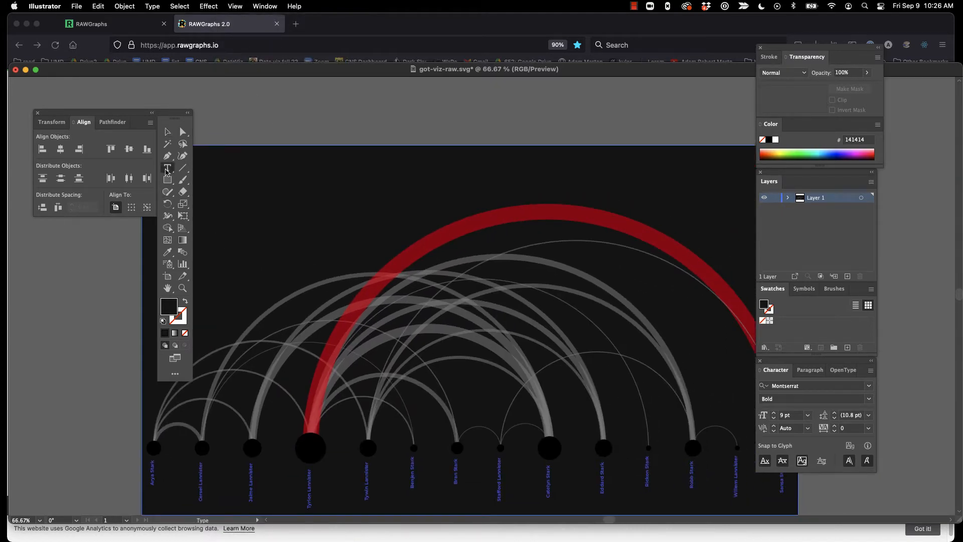
{"action": "left_click_drag", "start_coordinate": [216, 166], "coordinate": [395, 224]}
{"action": "key", "text": "BackSpace"}
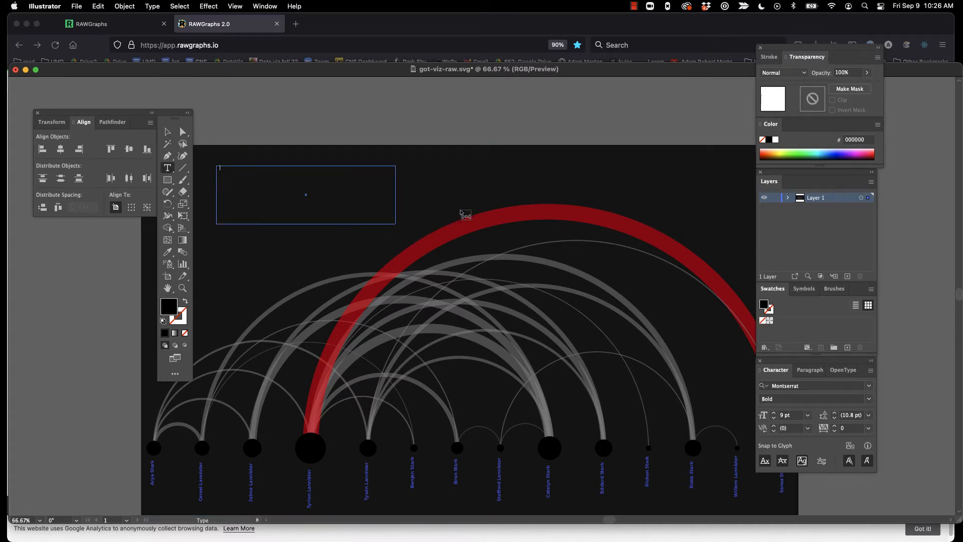
Set the fill colour of the whole HEADLINE title to ffffff
{"action": "key", "text": "super+a"}
{"action": "double_click", "coordinate": [169, 306]}
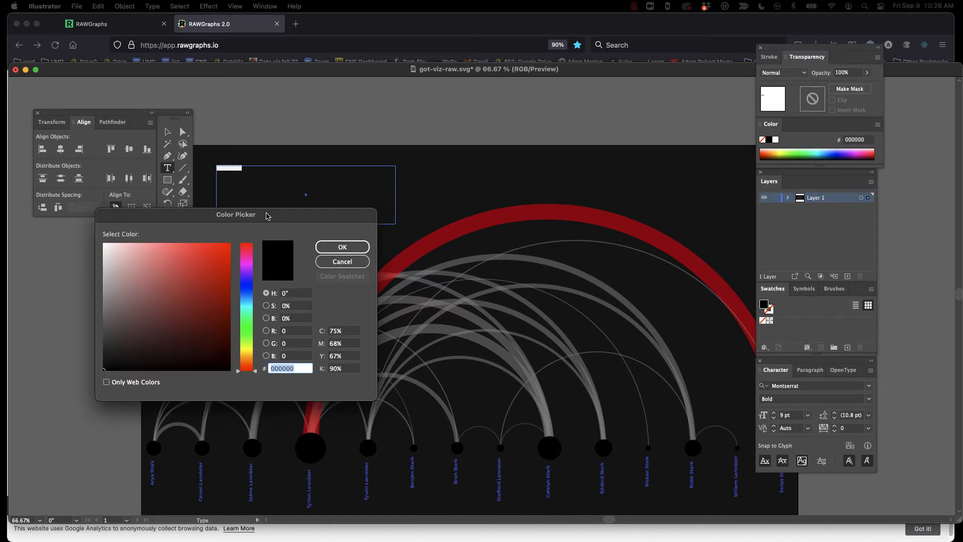
{"action": "type", "text": "ffffff"}
{"action": "left_click", "coordinate": [337, 247]}
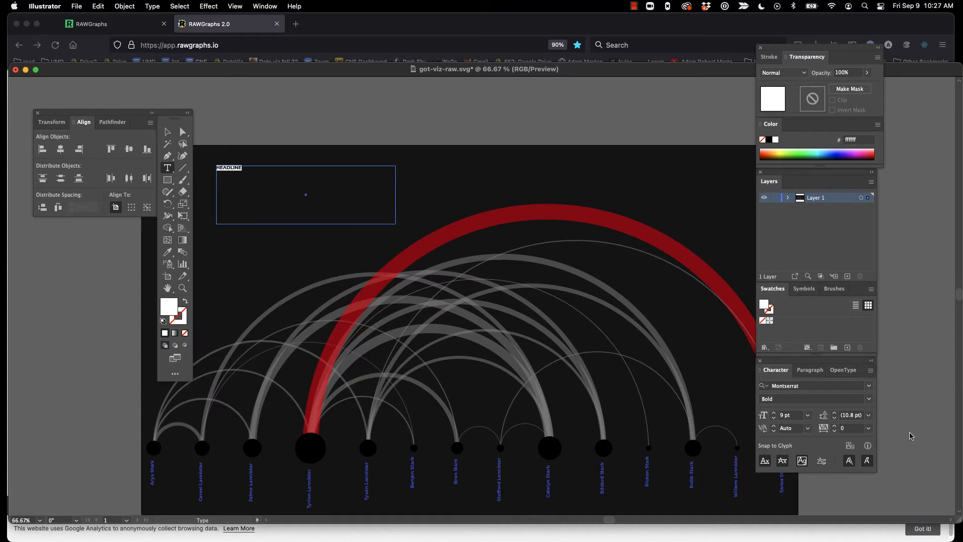
Enlarge the HEADLINE title to 72 pt and widen its text frame to fit the word on one line
{"action": "left_click", "coordinate": [807, 415]}
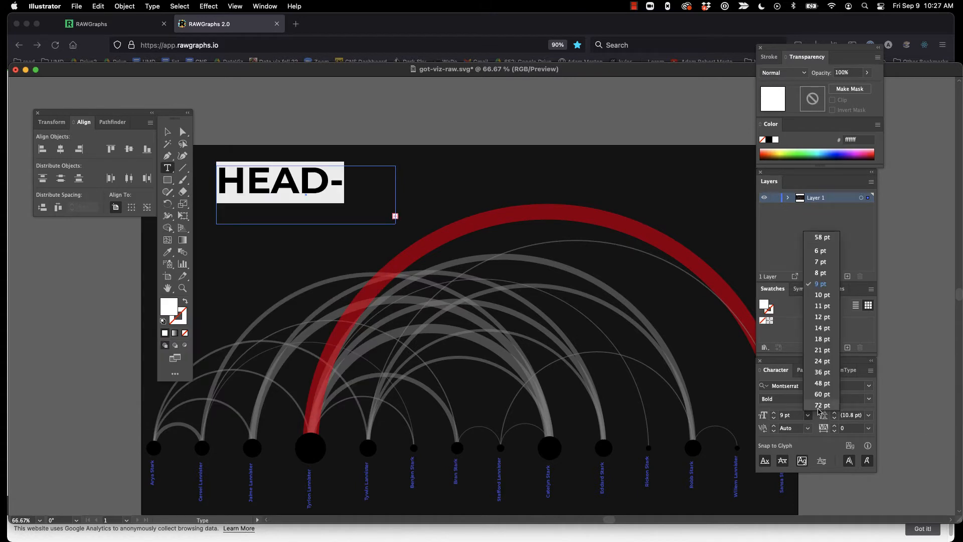
{"action": "left_click", "coordinate": [822, 405]}
{"action": "left_click", "coordinate": [168, 131]}
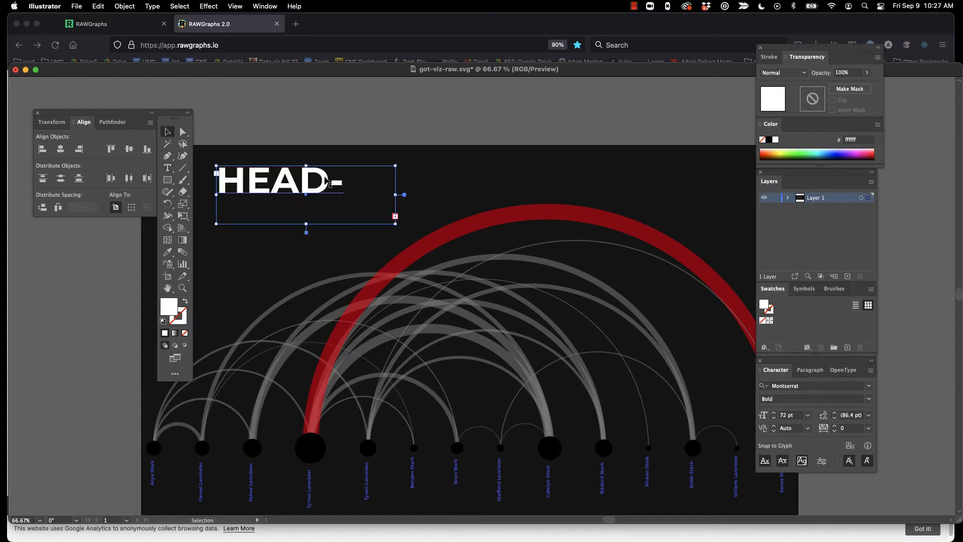
{"action": "left_click_drag", "start_coordinate": [396, 195], "coordinate": [464, 194]}
{"action": "left_click", "coordinate": [479, 129]}
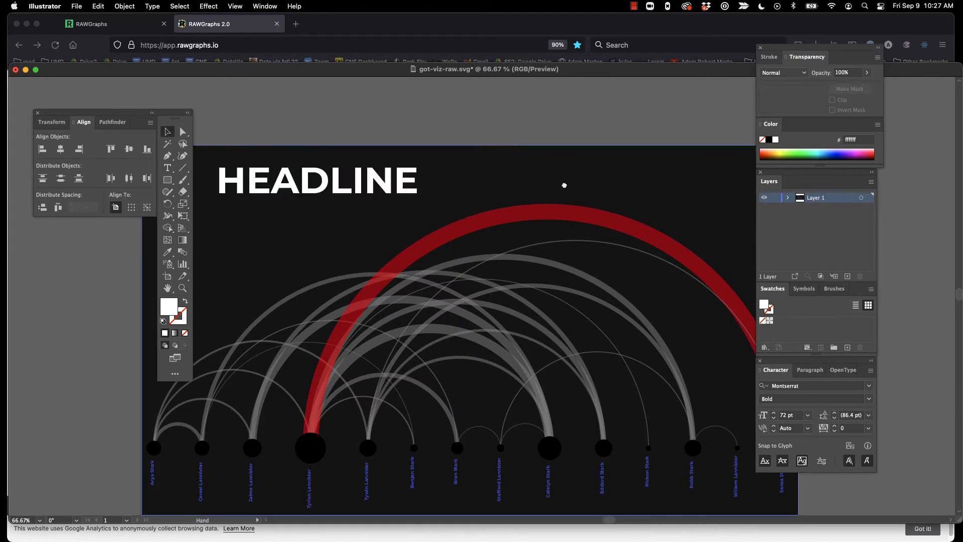
Select all node circles that share the same attributes as the Catelyn Stark and Eddard Stark circles
{"action": "mouse_move", "coordinate": [563, 186]}
{"action": "left_mouse_down"}
{"action": "mouse_move", "coordinate": [543, 147]}
{"action": "mouse_move", "coordinate": [561, 170]}
{"action": "left_mouse_up"}
{"action": "left_click", "coordinate": [548, 436]}
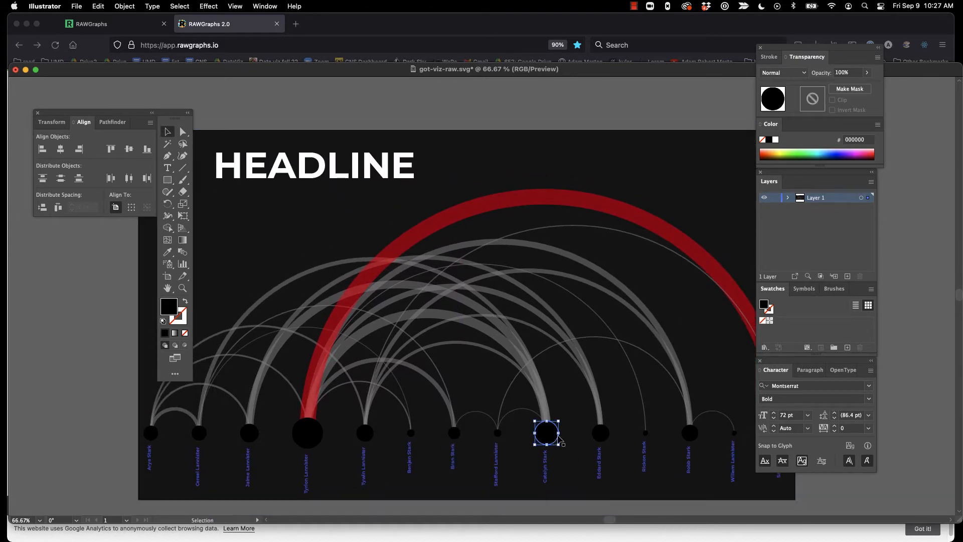
{"action": "left_click", "coordinate": [600, 431], "text": "shift"}
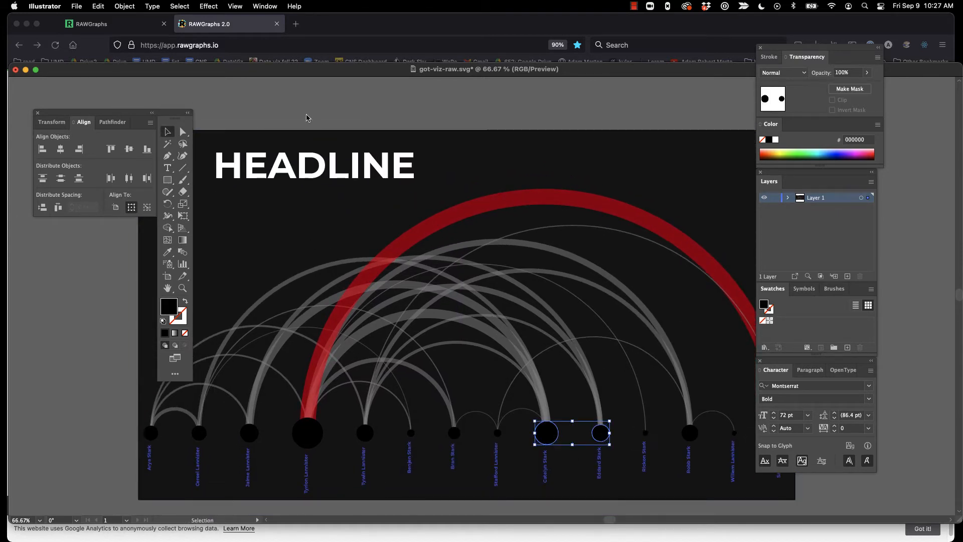
{"action": "left_click", "coordinate": [178, 6]}
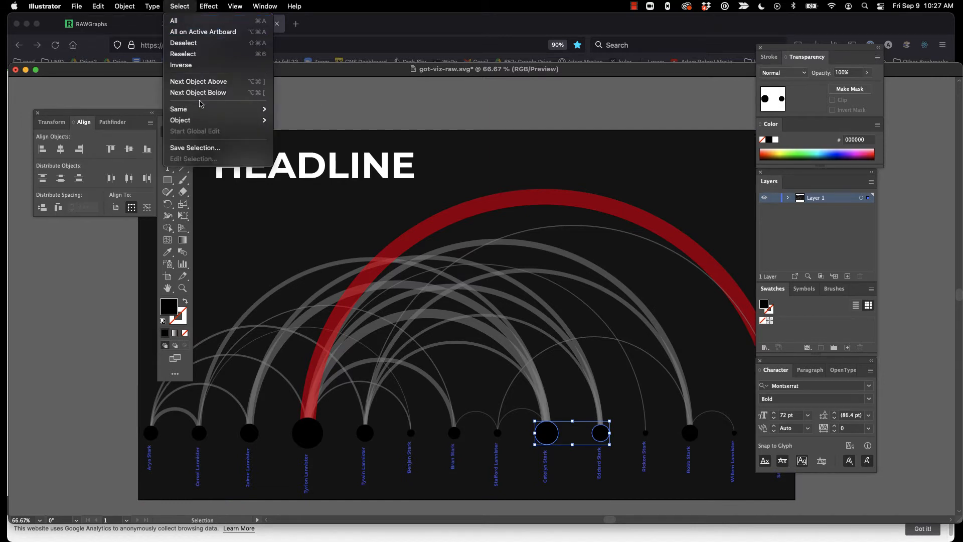
{"action": "mouse_move", "coordinate": [201, 108]}
{"action": "left_click", "coordinate": [341, 118]}
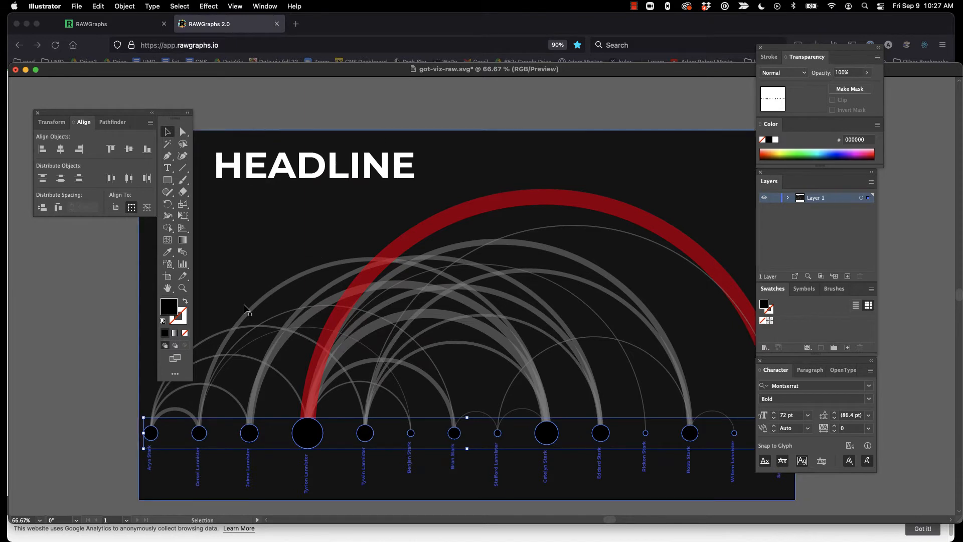
Set the fill colour of the selected node circles to f4f4f4 and clear the selection
{"action": "double_click", "coordinate": [164, 305]}
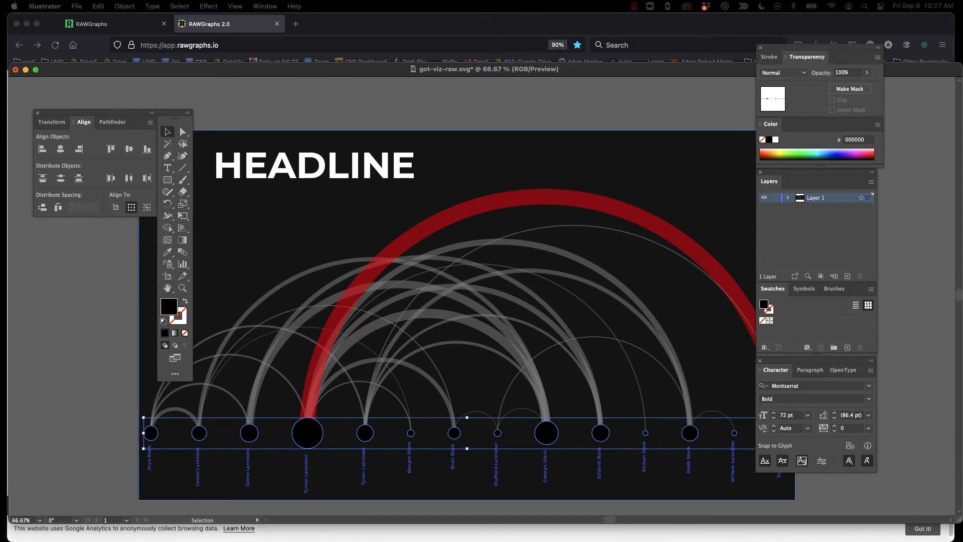
{"action": "type", "text": "f4f4f4"}
{"action": "key", "text": "Return"}
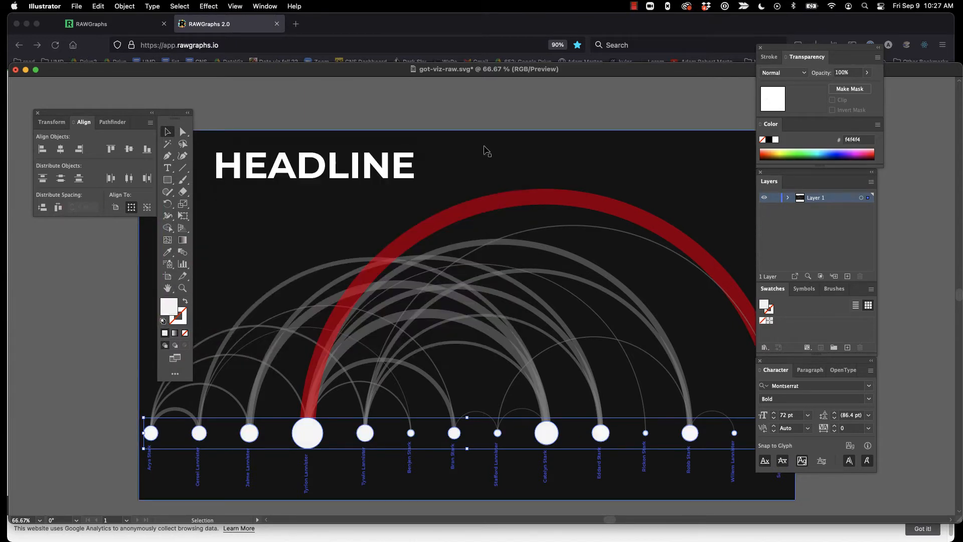
{"action": "left_click", "coordinate": [483, 116]}
{"action": "scroll", "coordinate": [592, 158], "scroll_direction": "left", "scroll_amount": 2}
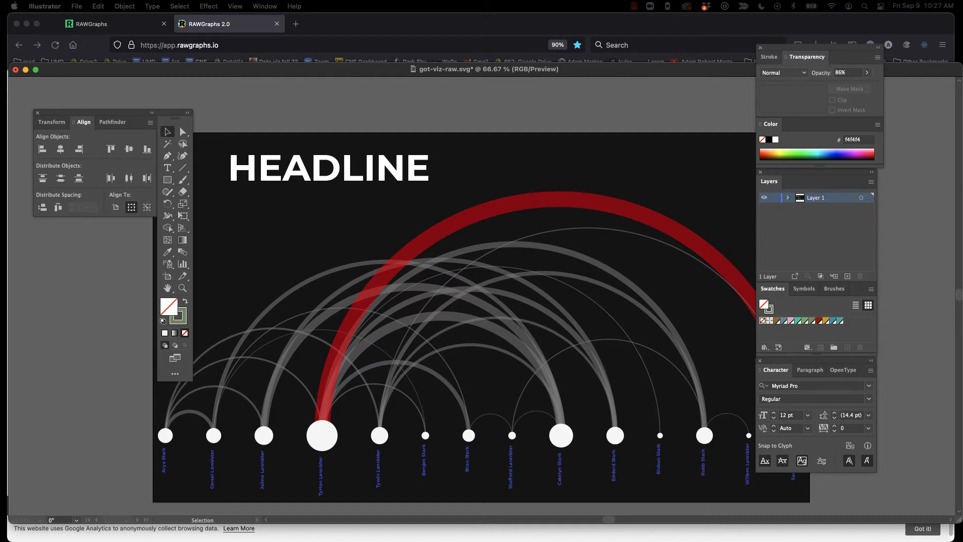
Enlarge the window of game-of-thrones-arc-diagram-illustrator-edit-final.ai and examine the finished arc diagram design at 50% zoom
{"action": "left_click_drag", "start_coordinate": [1, 111], "coordinate": [144, 20]}
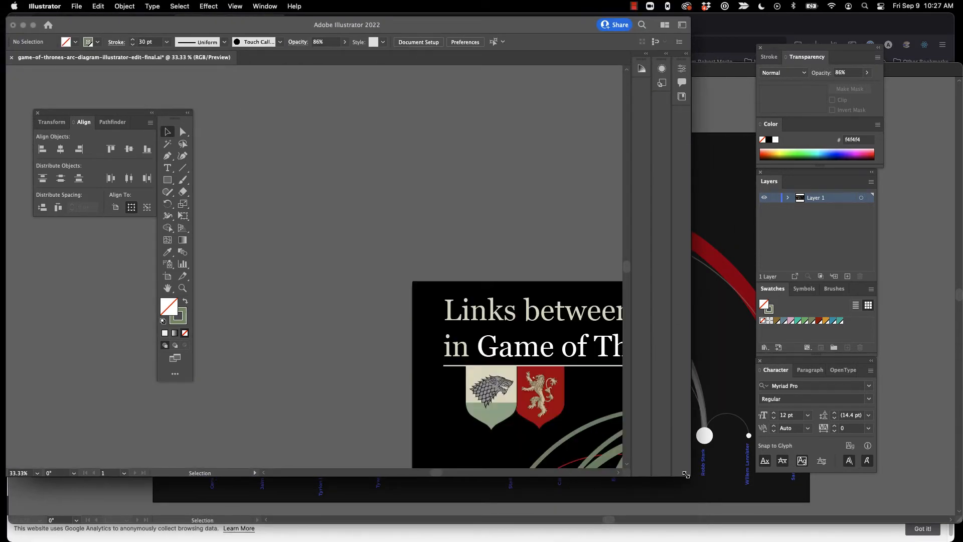
{"action": "left_click_drag", "start_coordinate": [691, 475], "coordinate": [958, 496]}
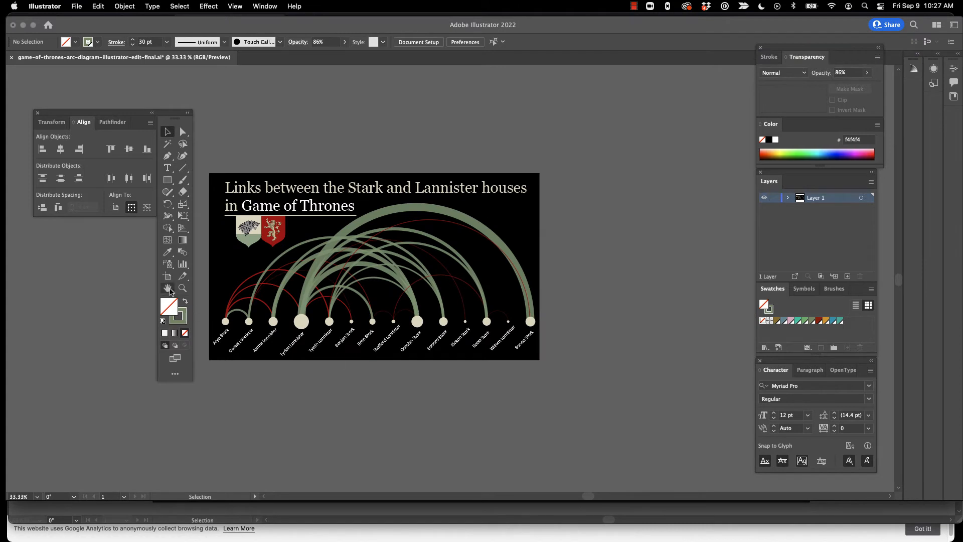
{"action": "left_click", "coordinate": [167, 288]}
{"action": "left_click", "coordinate": [183, 288]}
{"action": "left_click", "coordinate": [304, 297]}
{"action": "left_click_drag", "start_coordinate": [552, 276], "coordinate": [480, 305]}
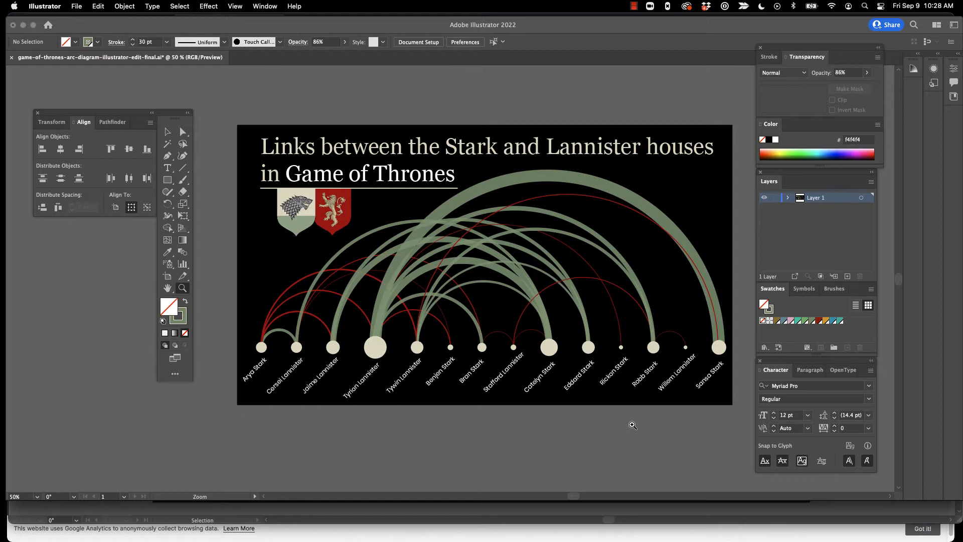
Close got-viz-raw.svg and game-of-thrones-arc-diagram-illustrator-edit-final.ai without saving either document
{"action": "key", "text": "Tab"}
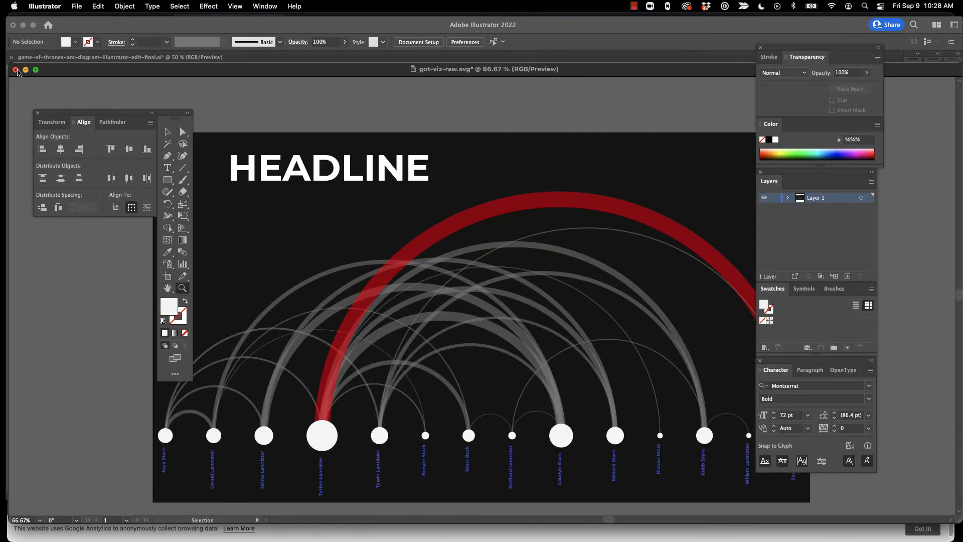
{"action": "left_click", "coordinate": [16, 70]}
{"action": "left_click", "coordinate": [488, 284]}
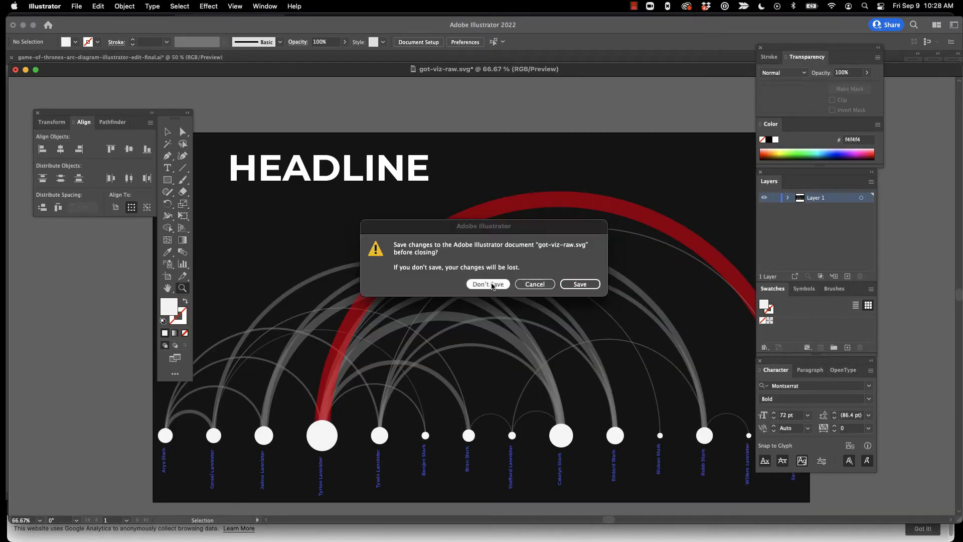
{"action": "left_click", "coordinate": [11, 57]}
{"action": "left_click", "coordinate": [488, 284]}
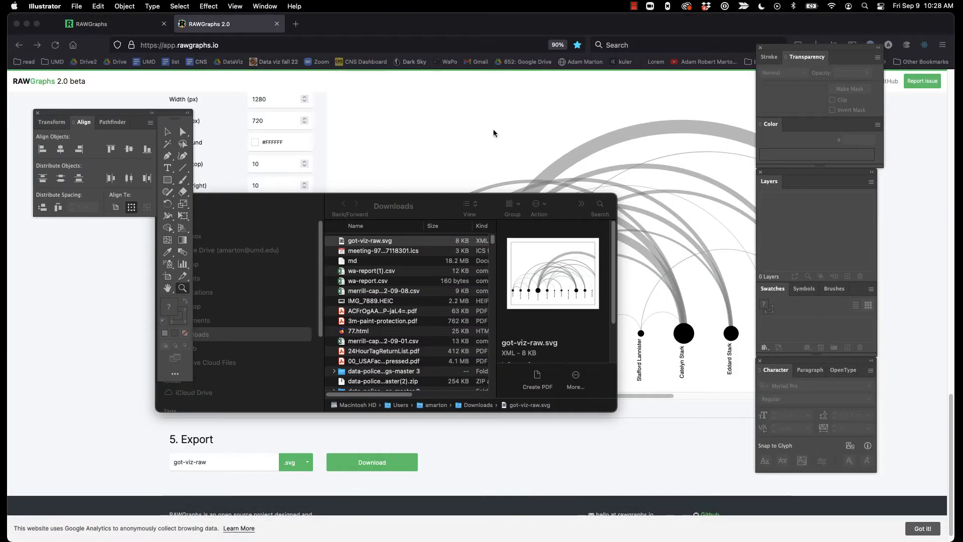
Switch to RAWGraphs in Firefox, review the loaded data and chart choices, and open the Learning page to browse its tutorials
{"action": "left_click_drag", "start_coordinate": [424, 205], "coordinate": [0, 253]}
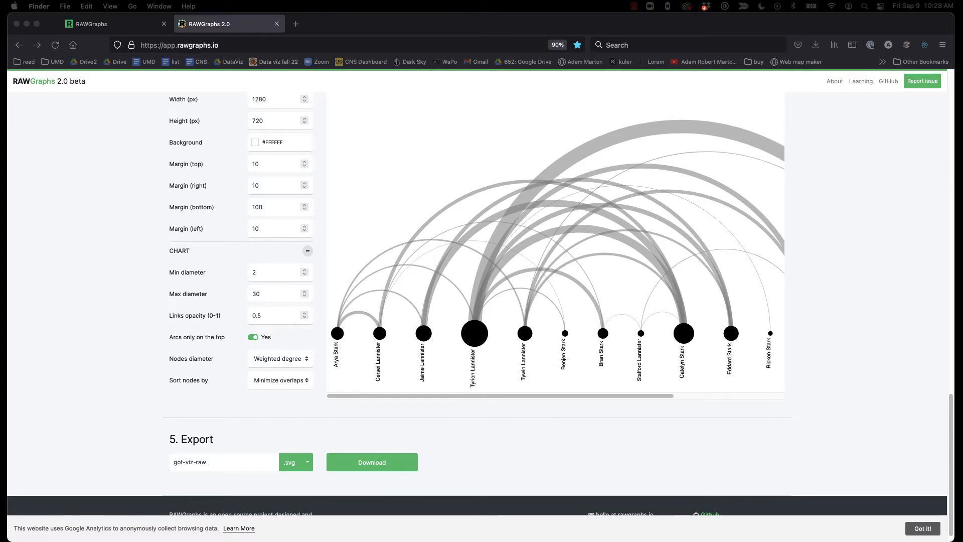
{"action": "left_click", "coordinate": [100, 225]}
{"action": "scroll", "coordinate": [243, 357], "scroll_direction": "up", "scroll_amount": 15}
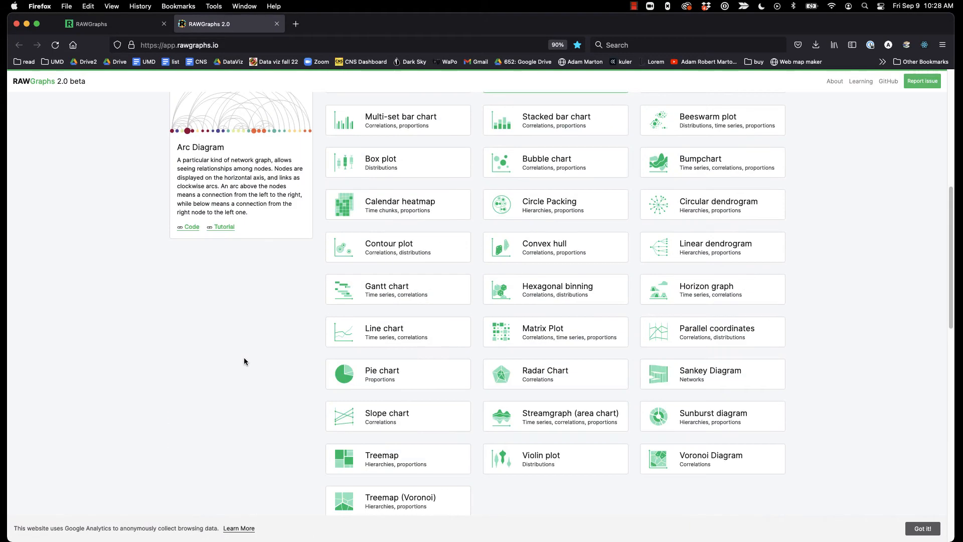
{"action": "scroll", "coordinate": [244, 357], "scroll_direction": "up", "scroll_amount": 7}
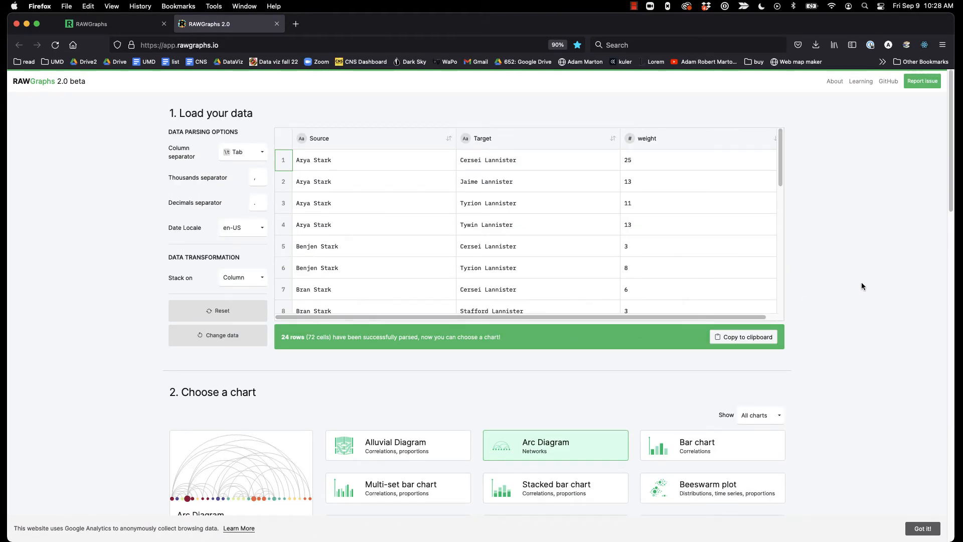
{"action": "left_click", "coordinate": [860, 81]}
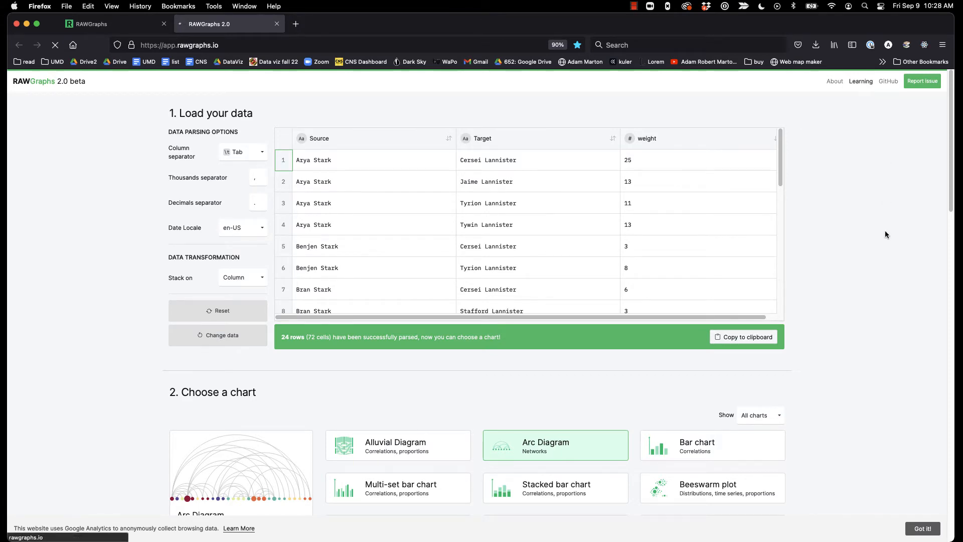
{"action": "scroll", "coordinate": [885, 232], "scroll_direction": "down", "scroll_amount": 10}
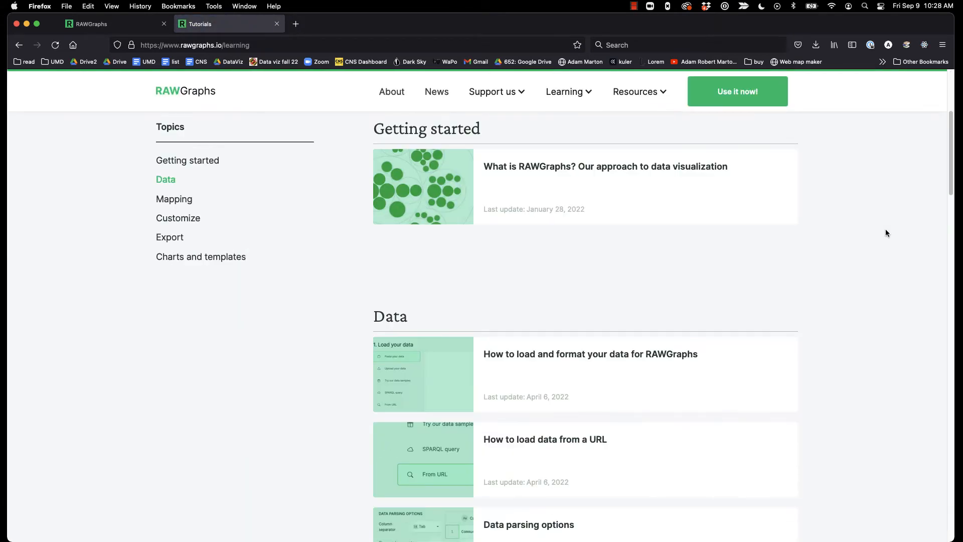
Browse the Charts and templates tutorials on the Learning page and open How to make a bump chart
{"action": "scroll", "coordinate": [886, 228], "scroll_direction": "down", "scroll_amount": 12}
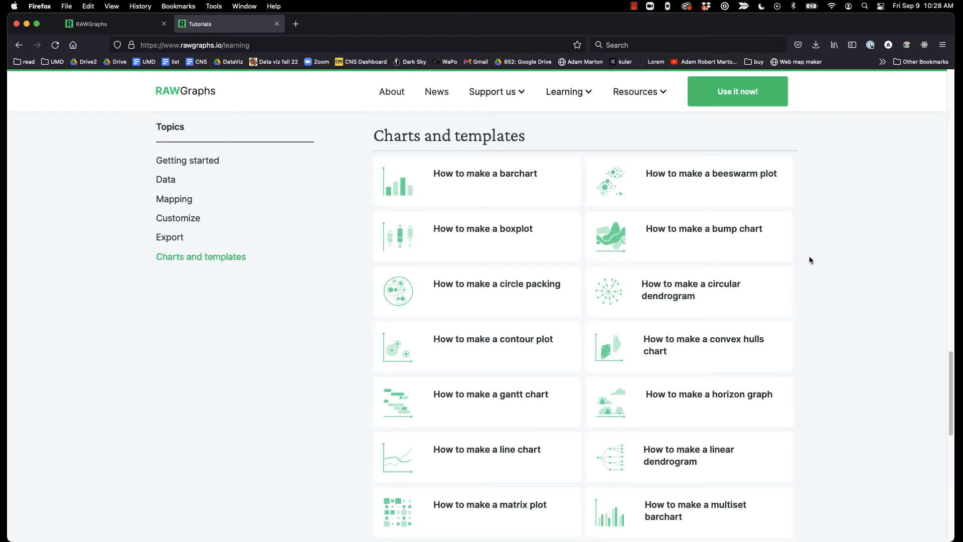
{"action": "scroll", "coordinate": [809, 257], "scroll_direction": "down", "scroll_amount": 1}
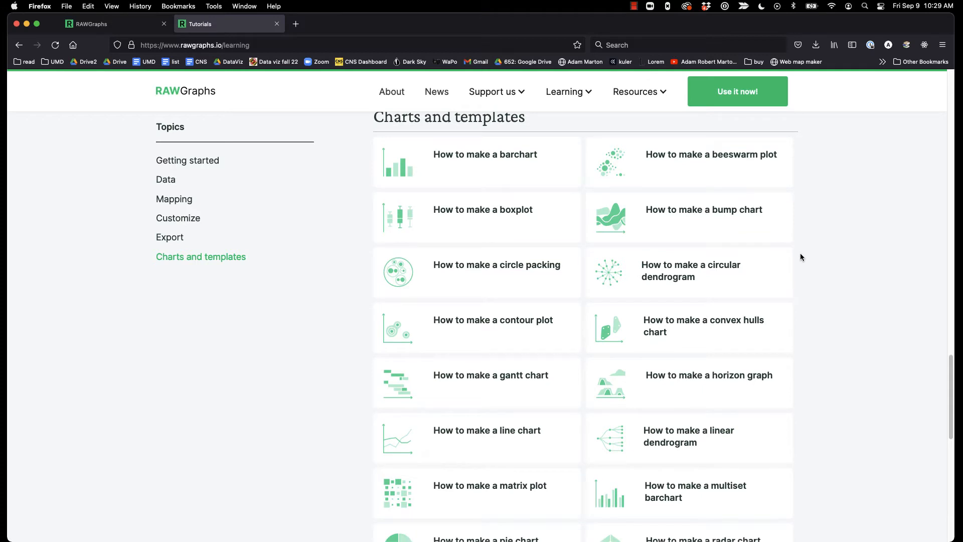
{"action": "left_click", "coordinate": [695, 217]}
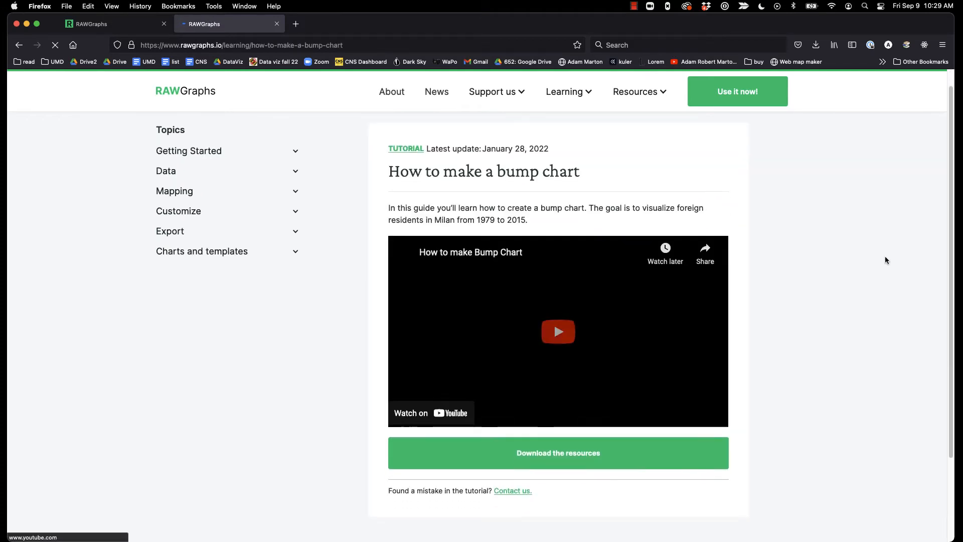
Play the How to make Bump Chart video and skip ahead through its data loading, customizing and export sections
{"action": "left_click", "coordinate": [566, 333]}
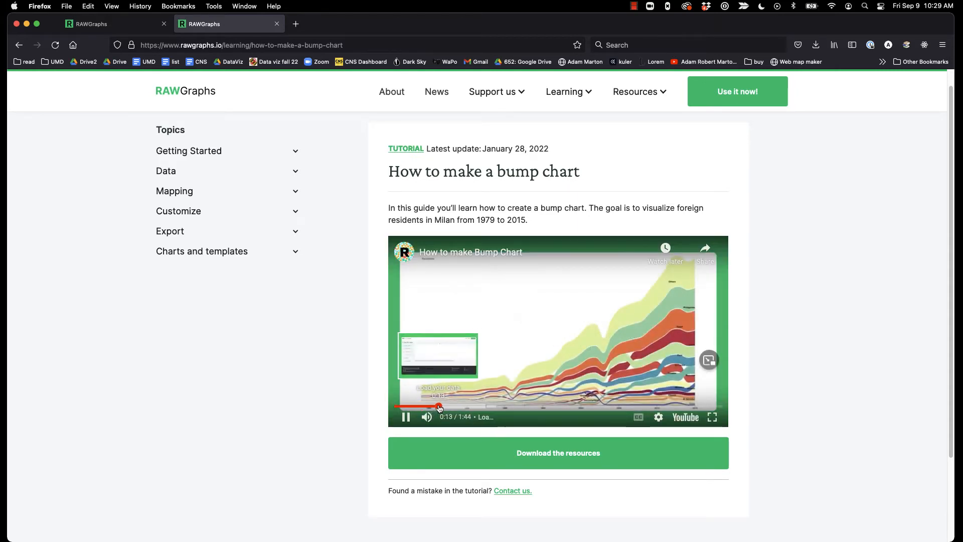
{"action": "left_click", "coordinate": [462, 406]}
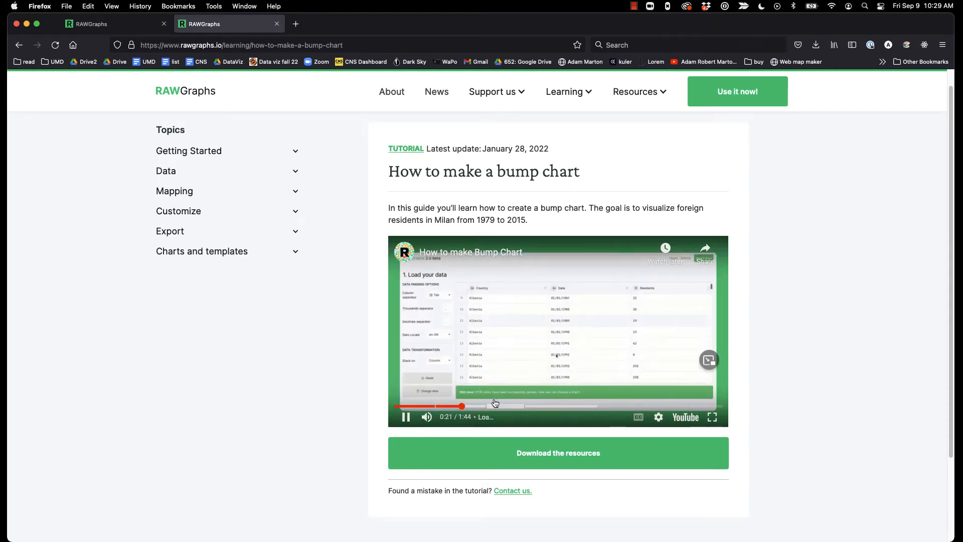
{"action": "left_click", "coordinate": [500, 407]}
{"action": "left_click", "coordinate": [537, 408]}
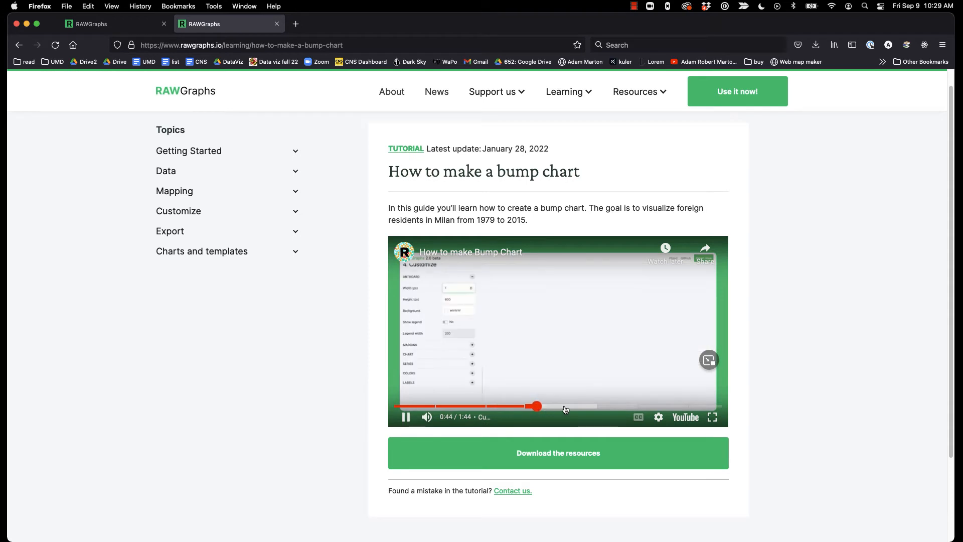
{"action": "left_click", "coordinate": [566, 406]}
{"action": "left_click", "coordinate": [599, 407]}
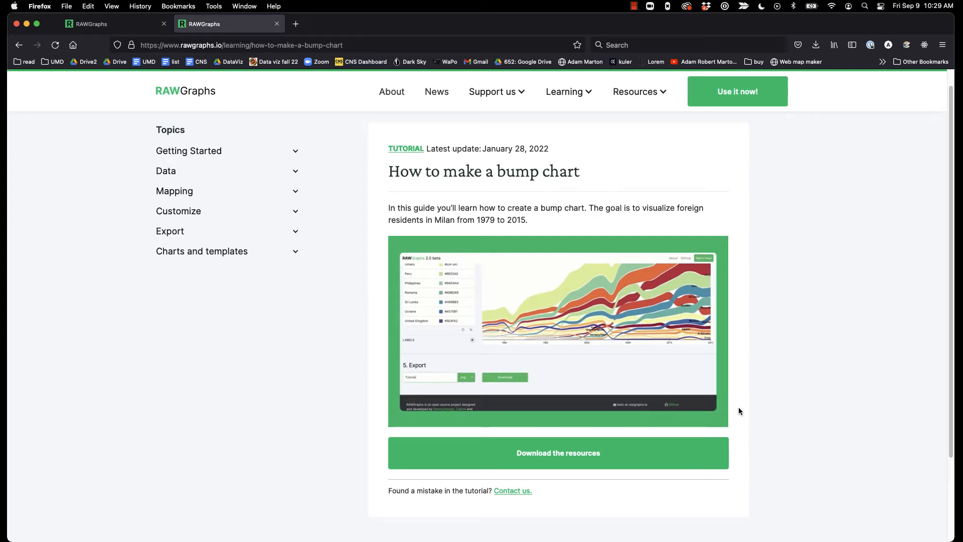
{"action": "scroll", "coordinate": [792, 340], "scroll_direction": "up", "scroll_amount": 2}
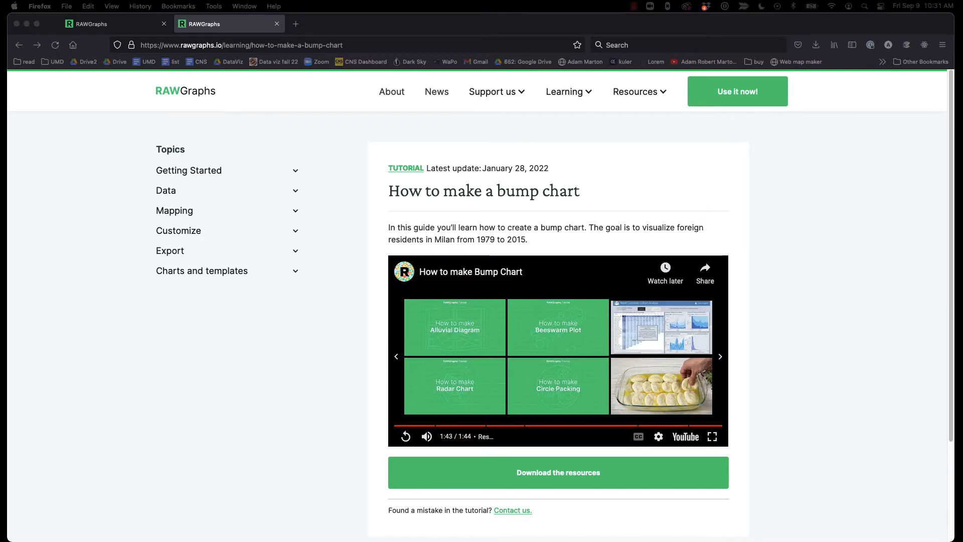
Switch to the Olympics medal spreadsheet in Google Sheets and examine the date, country and medal columns of Sheet1
{"action": "left_click_drag", "start_coordinate": [373, 263], "coordinate": [429, 264]}
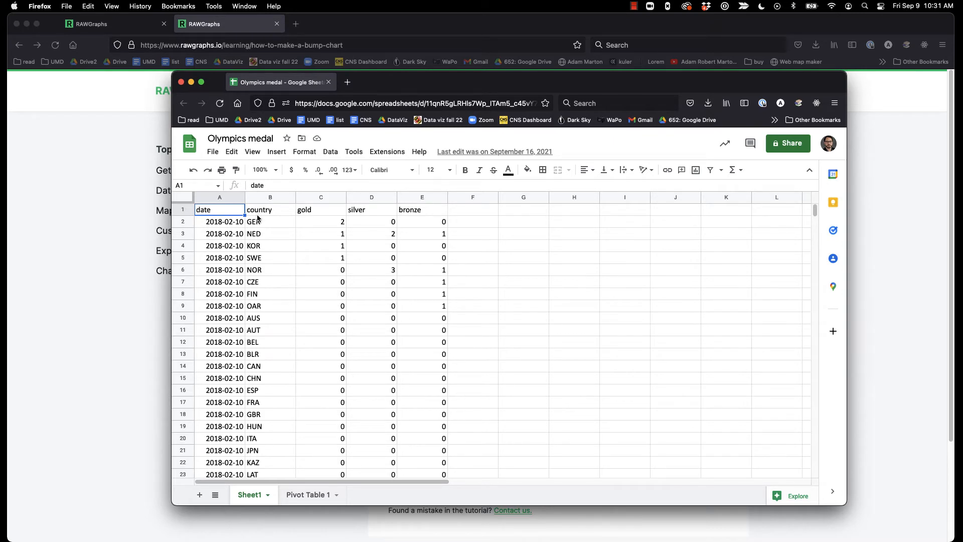
{"action": "left_click", "coordinate": [231, 224]}
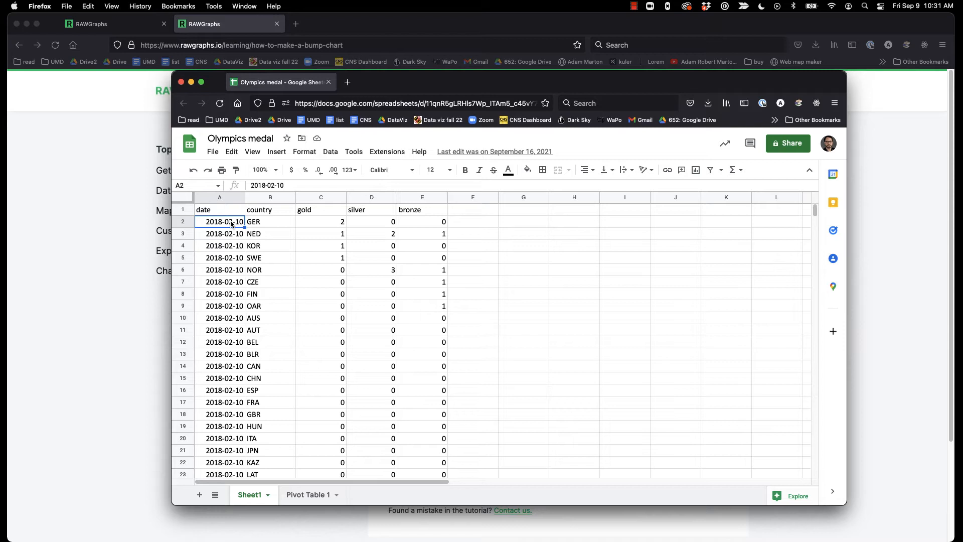
{"action": "key", "text": "Right"}
{"action": "key", "text": "Right"}
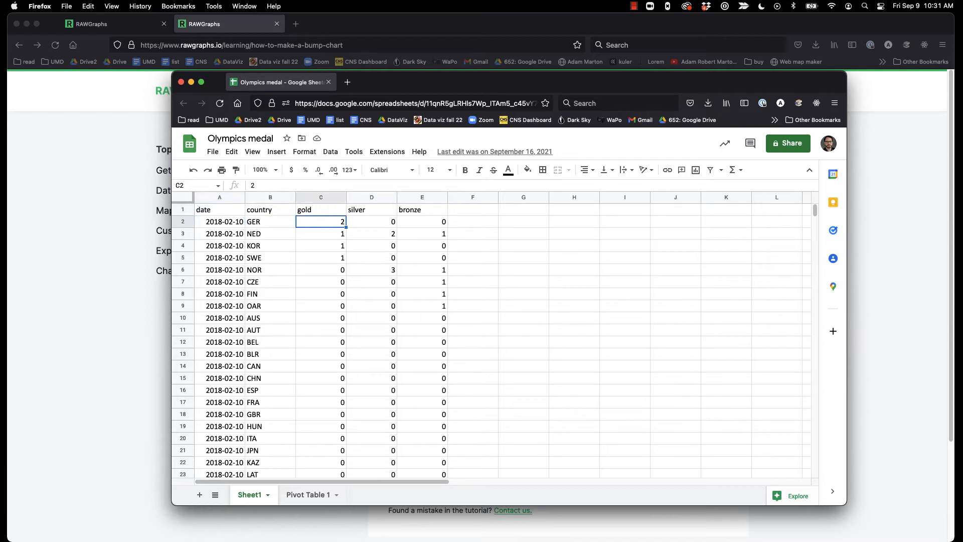
{"action": "key", "text": "Right"}
{"action": "key", "text": "Left"}
{"action": "key", "text": "Left"}
{"action": "key", "text": "Left"}
{"action": "key", "text": "Down"}
{"action": "key", "text": "Down"}
{"action": "key", "text": "Down"}
{"action": "key", "text": "Down"}
{"action": "key", "text": "Down"}
{"action": "key", "text": "Down"}
{"action": "key", "text": "Down"}
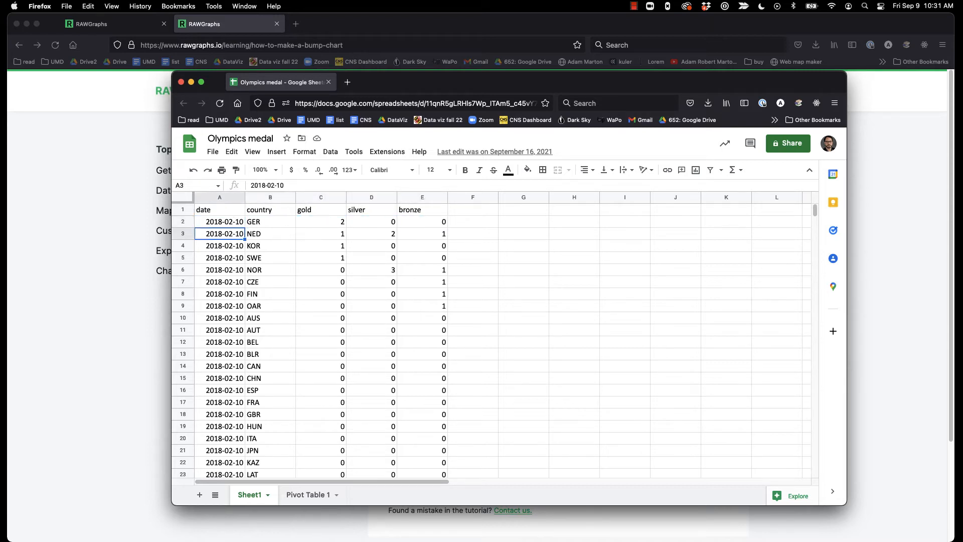
{"action": "key", "text": "Down"}
{"action": "scroll", "coordinate": [746, 305], "scroll_direction": "down", "scroll_amount": 10}
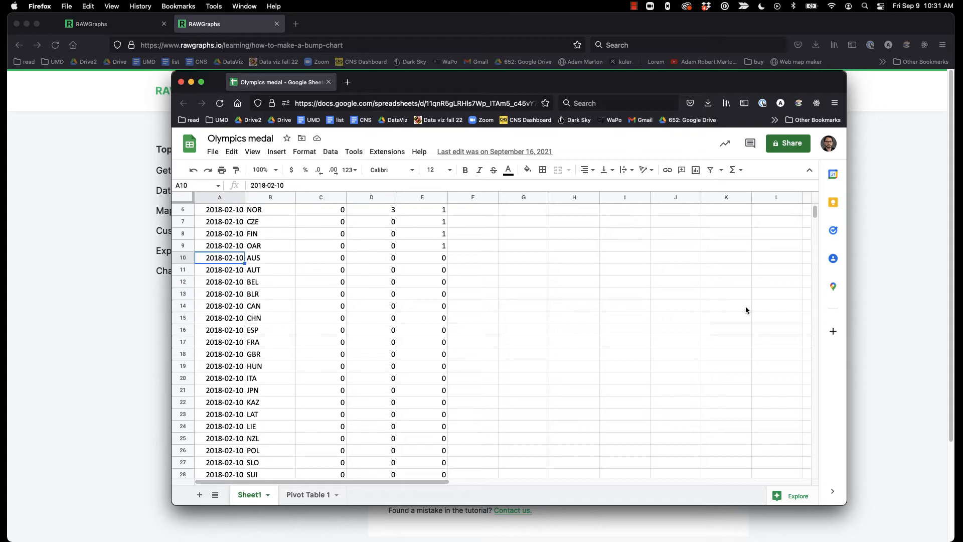
{"action": "scroll", "coordinate": [749, 299], "scroll_direction": "up", "scroll_amount": 10}
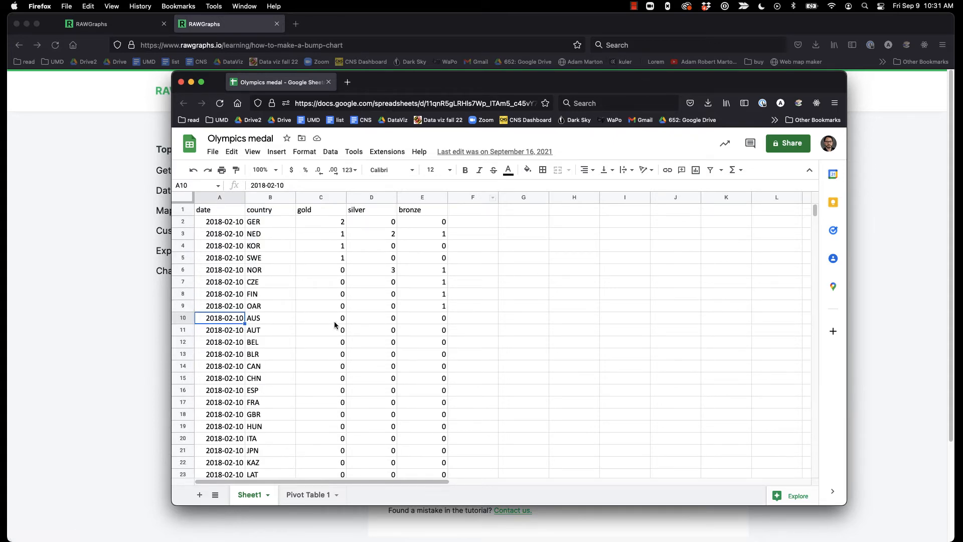
{"action": "type", "text": "å"}
{"action": "key", "text": "BackSpace"}
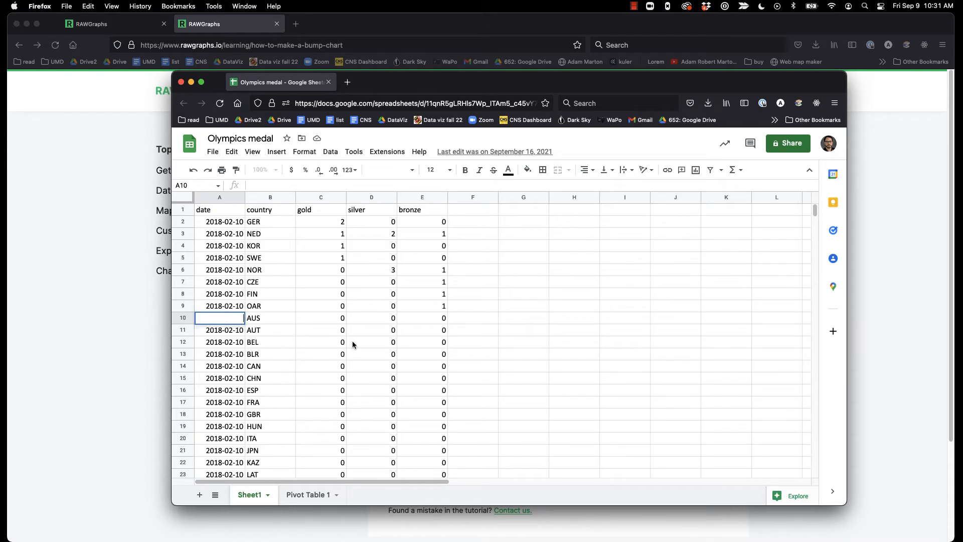
{"action": "left_click", "coordinate": [365, 363]}
{"action": "key", "text": "ctrl+z"}
Copy all the data in Sheet1 of the Olympics medal spreadsheet, then open an empty RAWGraphs 2.0 project in the browser
{"action": "key", "text": "super+a"}
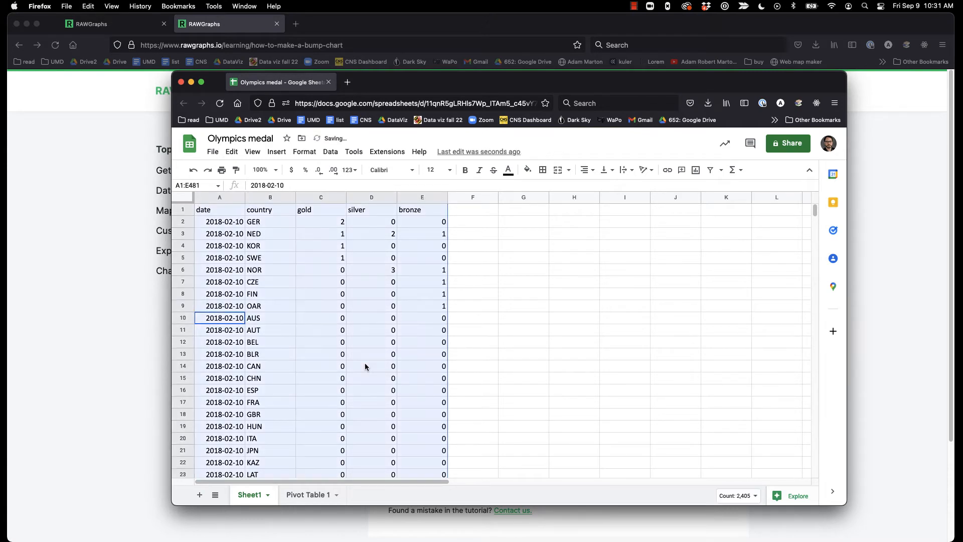
{"action": "left_click", "coordinate": [92, 355]}
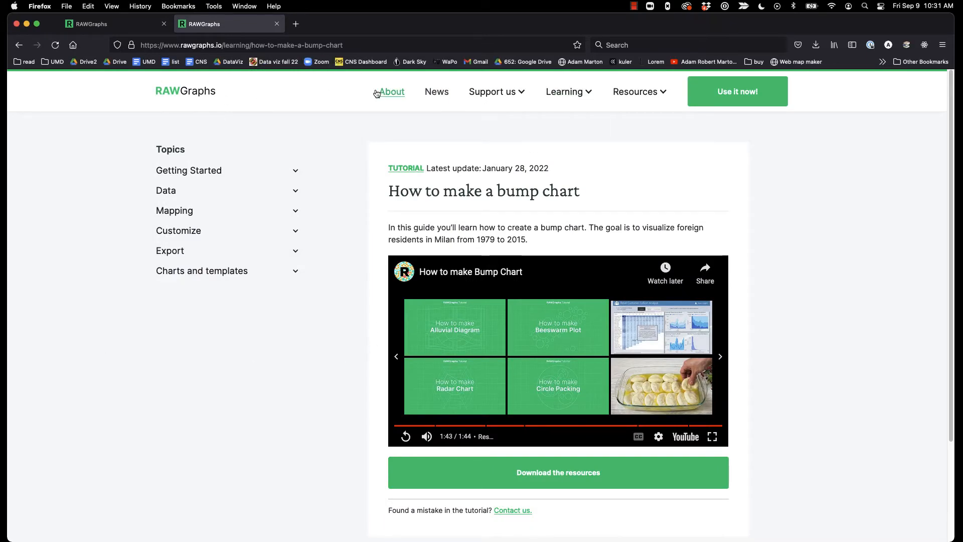
{"action": "left_click", "coordinate": [203, 94]}
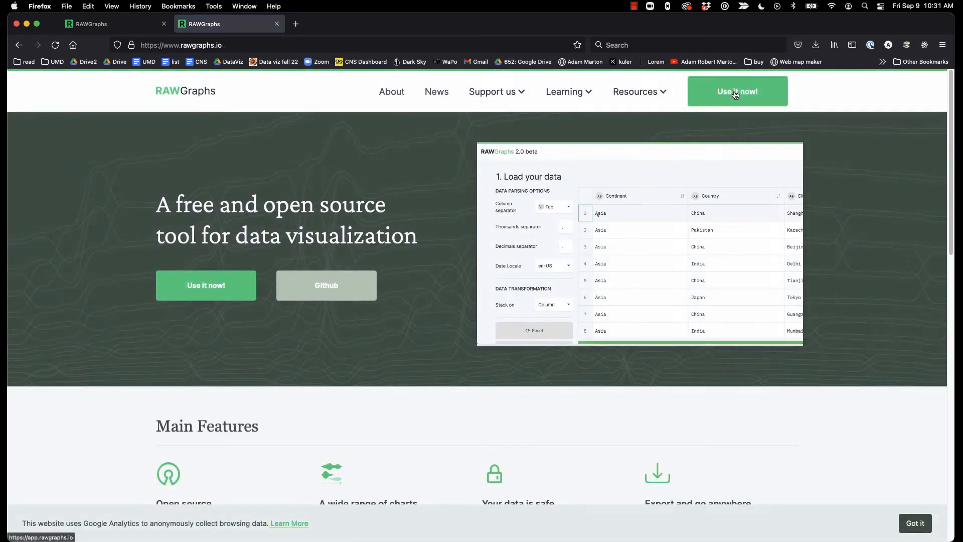
{"action": "left_click", "coordinate": [738, 91]}
{"action": "left_click", "coordinate": [275, 24]}
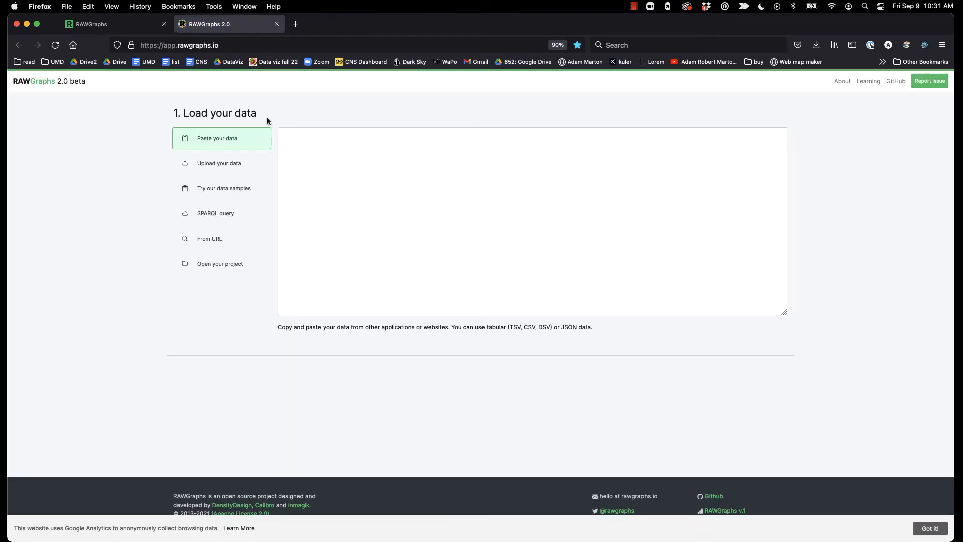
Paste the copied Olympics medal data into RAWGraphs and review the parsed table
{"action": "left_click", "coordinate": [382, 161]}
{"action": "key", "text": "super+v"}
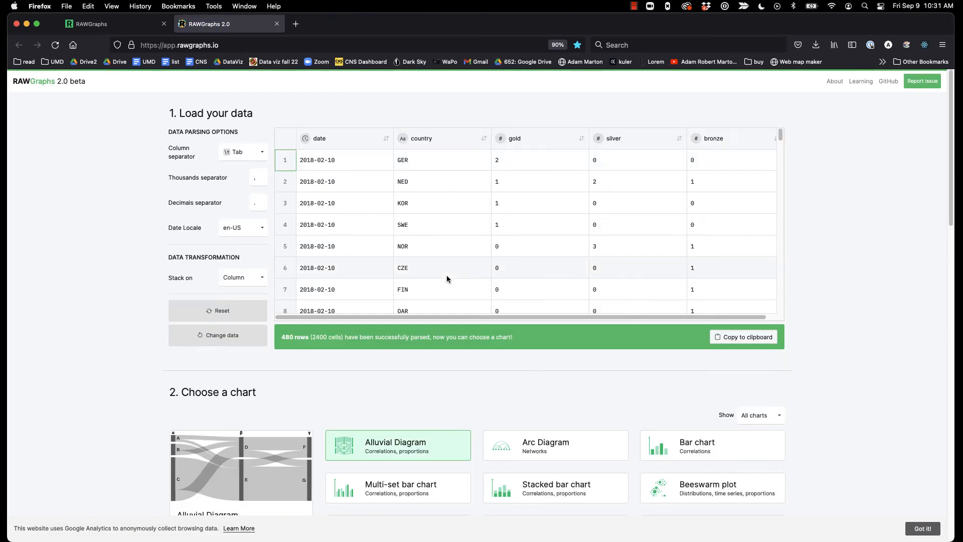
{"action": "scroll", "coordinate": [454, 253], "scroll_direction": "down", "scroll_amount": 3}
{"action": "scroll", "coordinate": [460, 241], "scroll_direction": "up", "scroll_amount": 3}
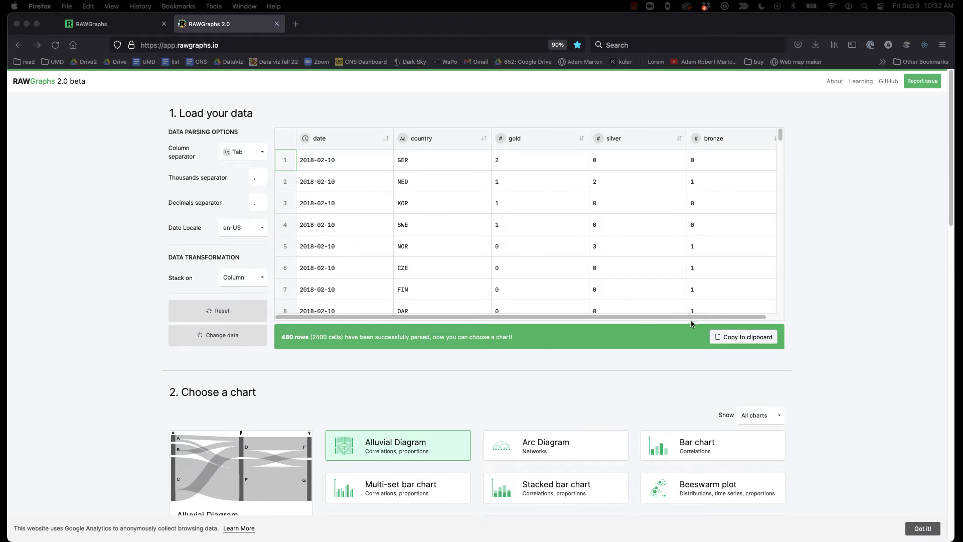
Look through the available chart types and choose Streamgraph (area chart)
{"action": "scroll", "coordinate": [784, 329], "scroll_direction": "down", "scroll_amount": 5}
{"action": "scroll", "coordinate": [784, 330], "scroll_direction": "down", "scroll_amount": 2}
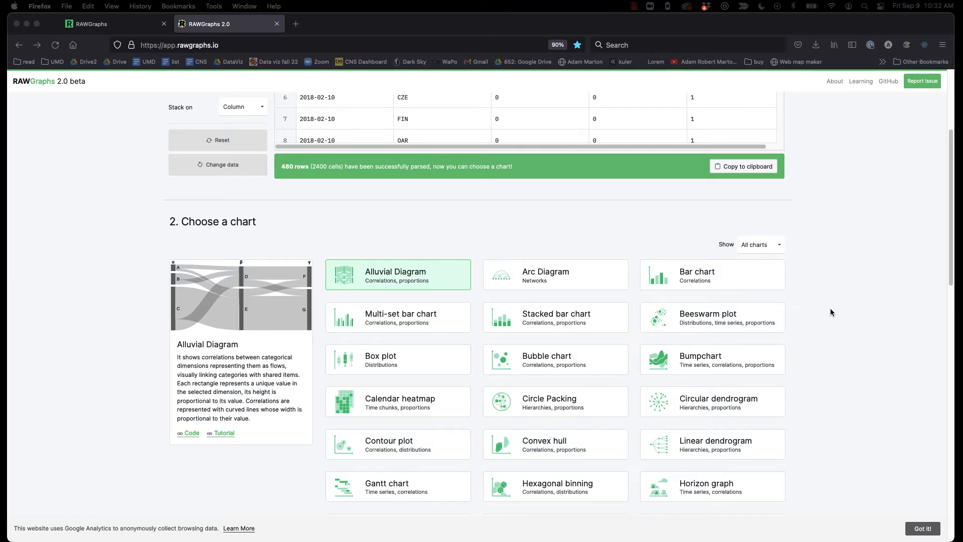
{"action": "scroll", "coordinate": [830, 312], "scroll_direction": "down", "scroll_amount": 1}
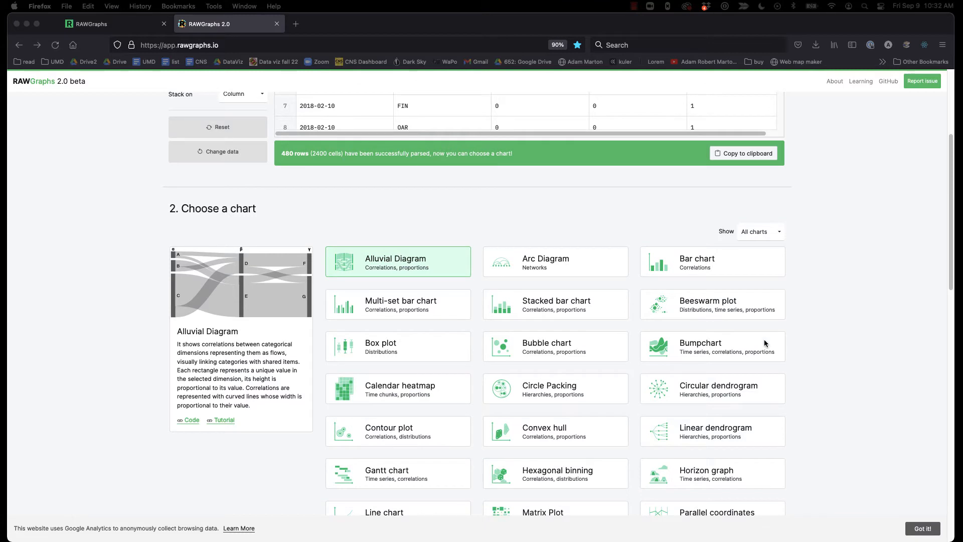
{"action": "scroll", "coordinate": [917, 418], "scroll_direction": "down", "scroll_amount": 2}
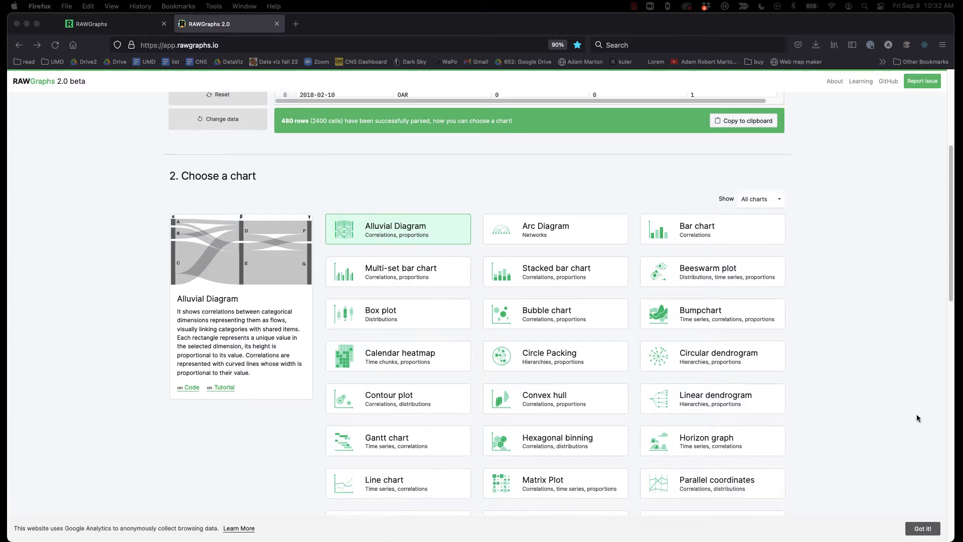
{"action": "scroll", "coordinate": [916, 414], "scroll_direction": "down", "scroll_amount": 5}
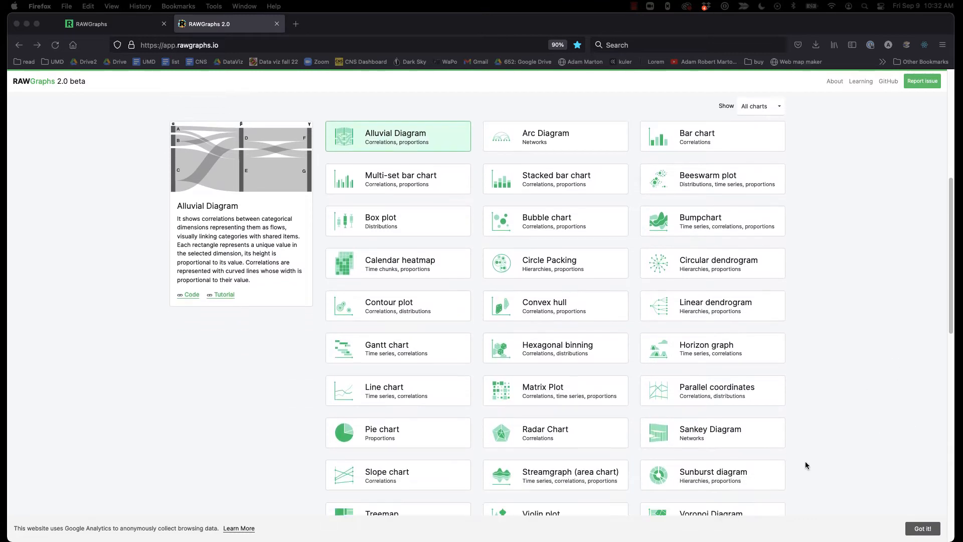
{"action": "left_click", "coordinate": [586, 481]}
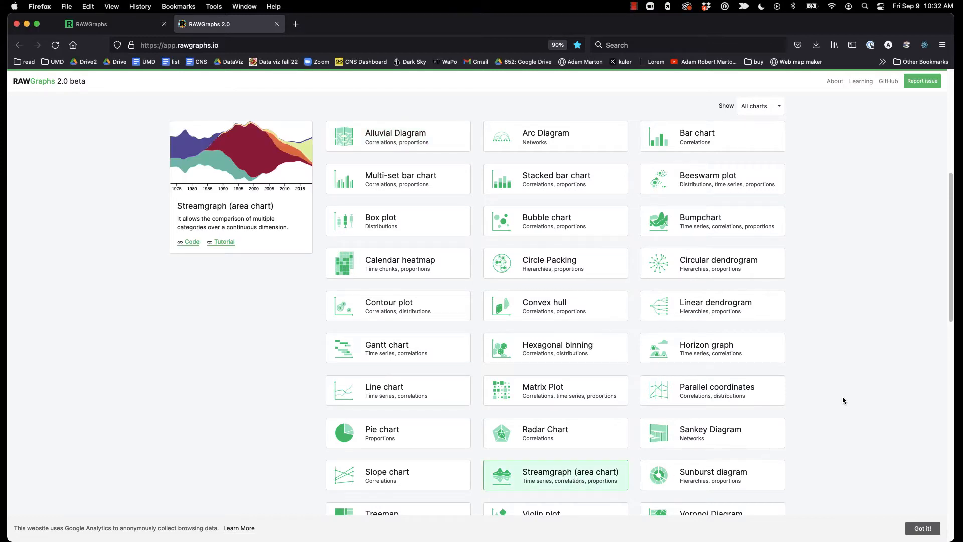
Map date to X Axis, gold to Size and country to Streams, and examine the streamgraph preview
{"action": "scroll", "coordinate": [837, 397], "scroll_direction": "up", "scroll_amount": 1}
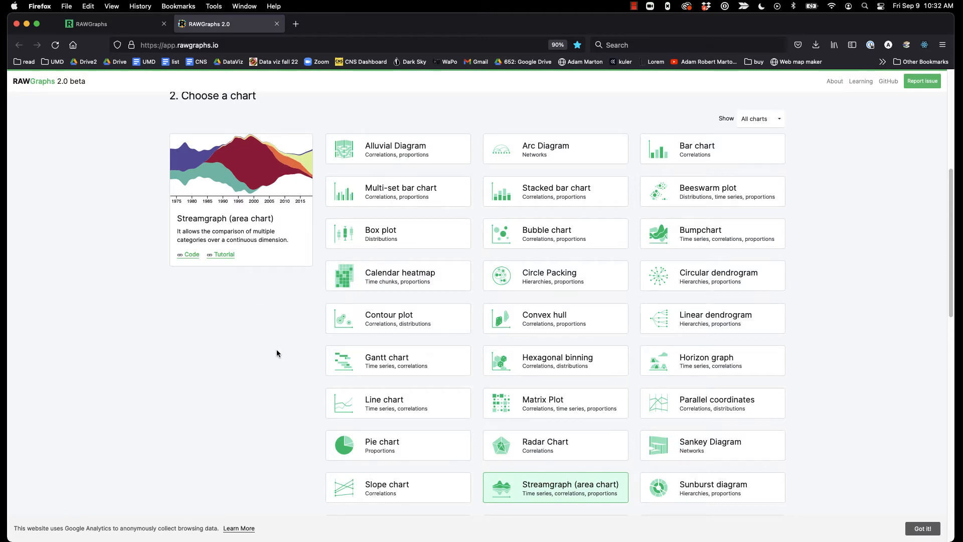
{"action": "scroll", "coordinate": [276, 349], "scroll_direction": "down", "scroll_amount": 8}
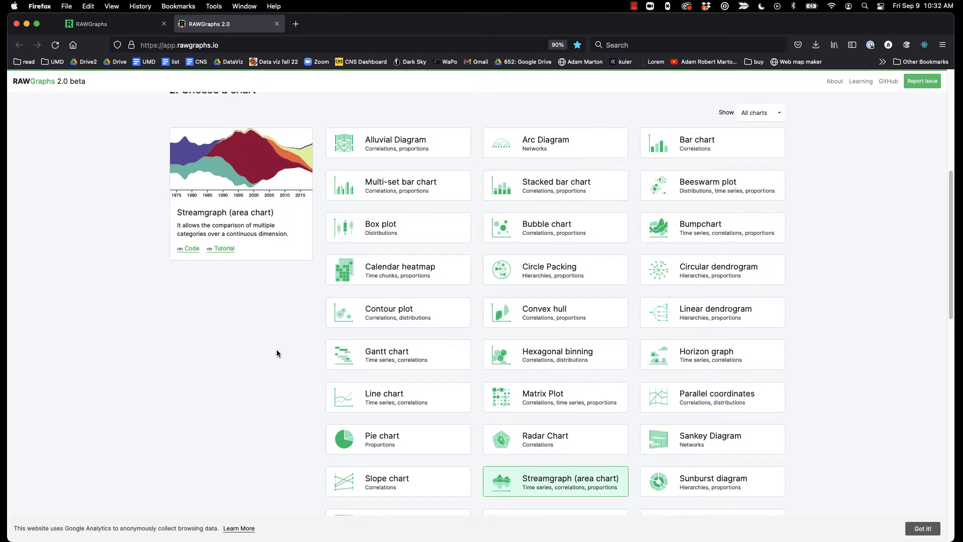
{"action": "scroll", "coordinate": [714, 339], "scroll_direction": "down", "scroll_amount": 8}
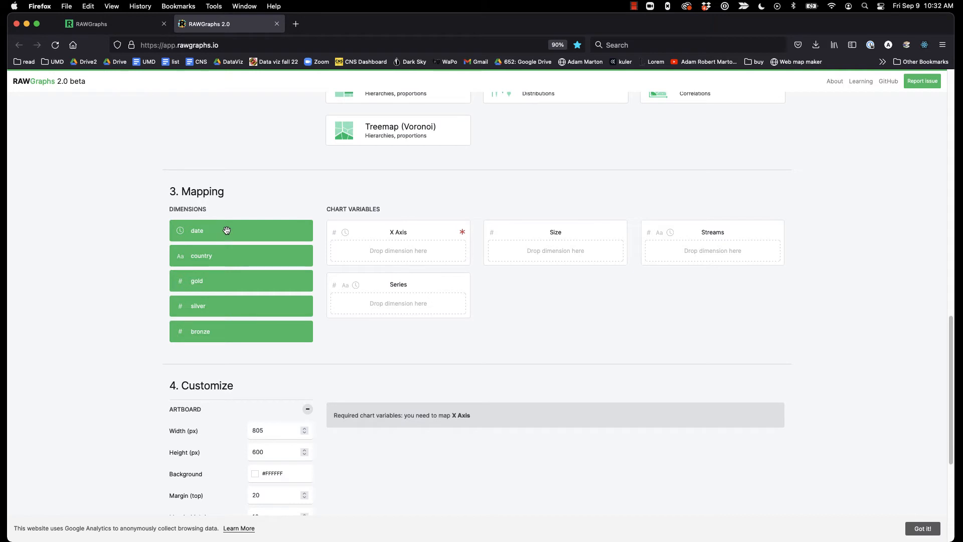
{"action": "left_click_drag", "start_coordinate": [226, 231], "coordinate": [360, 251]}
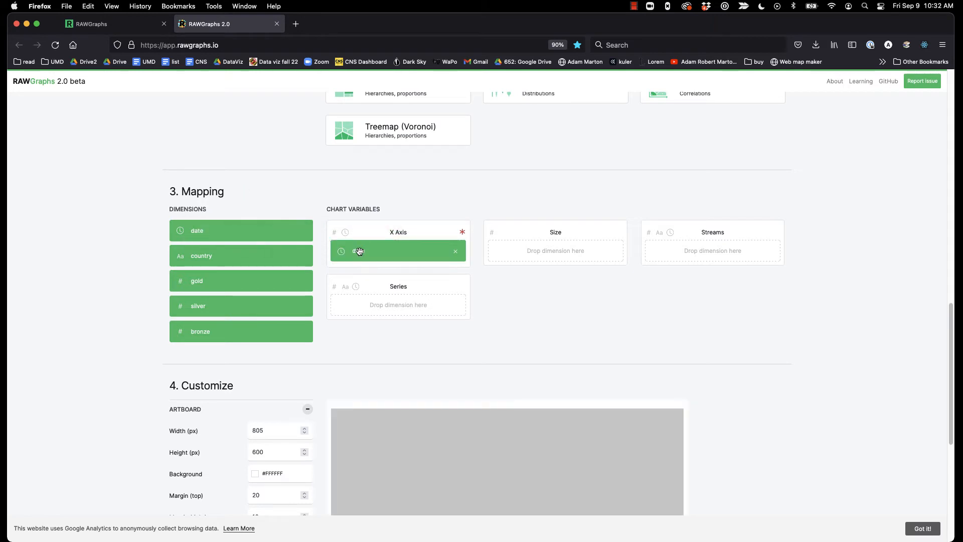
{"action": "left_click_drag", "start_coordinate": [223, 278], "coordinate": [510, 252]}
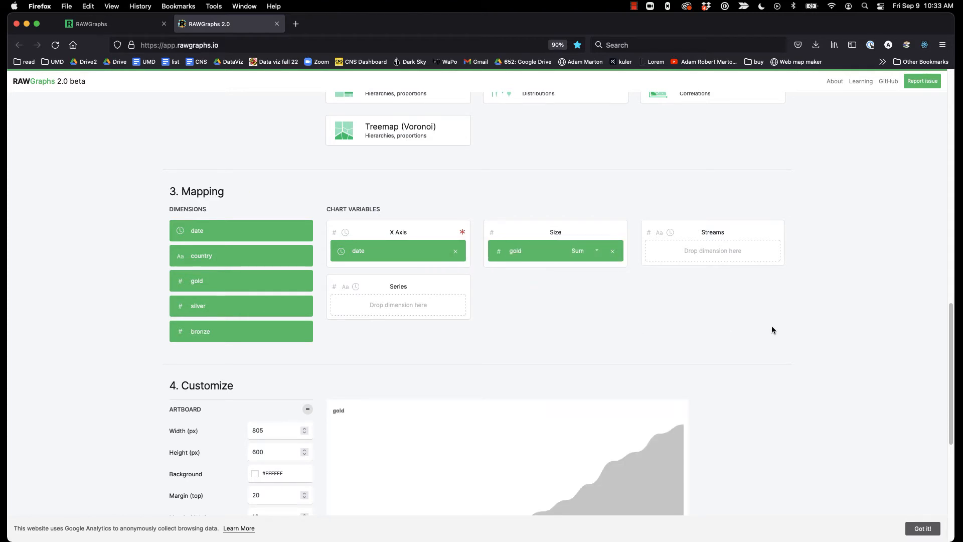
{"action": "left_click_drag", "start_coordinate": [230, 254], "coordinate": [727, 250]}
{"action": "scroll", "coordinate": [782, 406], "scroll_direction": "down", "scroll_amount": 8}
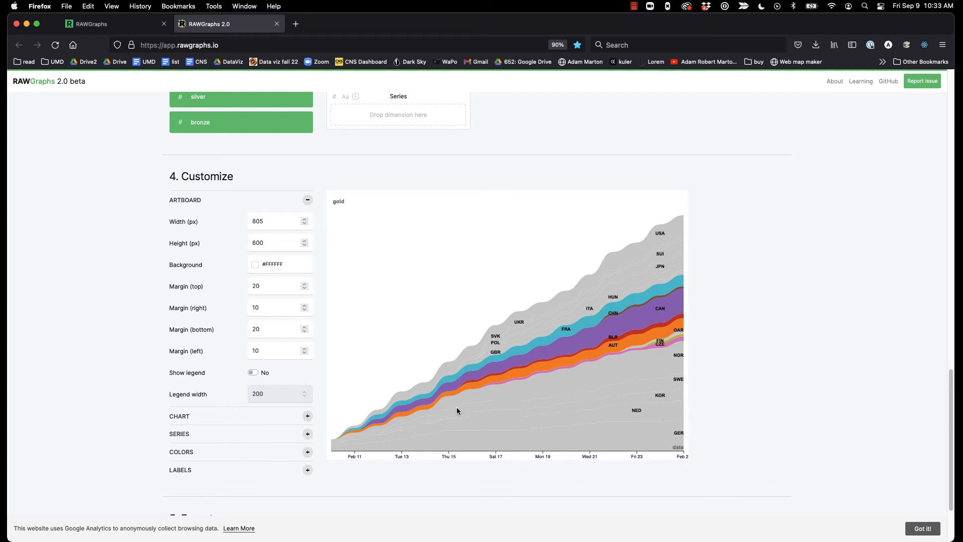
{"action": "scroll", "coordinate": [459, 411], "scroll_direction": "down", "scroll_amount": 1}
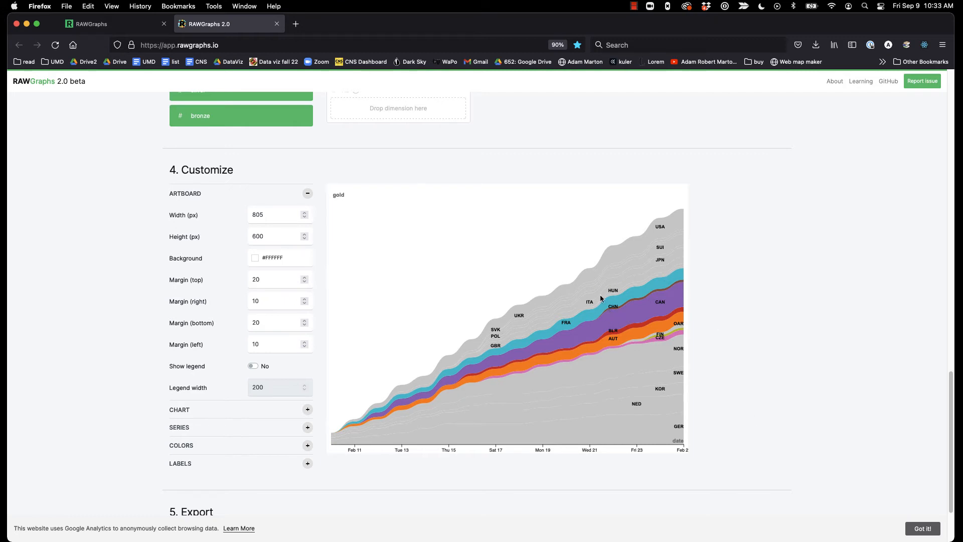
{"action": "scroll", "coordinate": [741, 352], "scroll_direction": "down", "scroll_amount": 1}
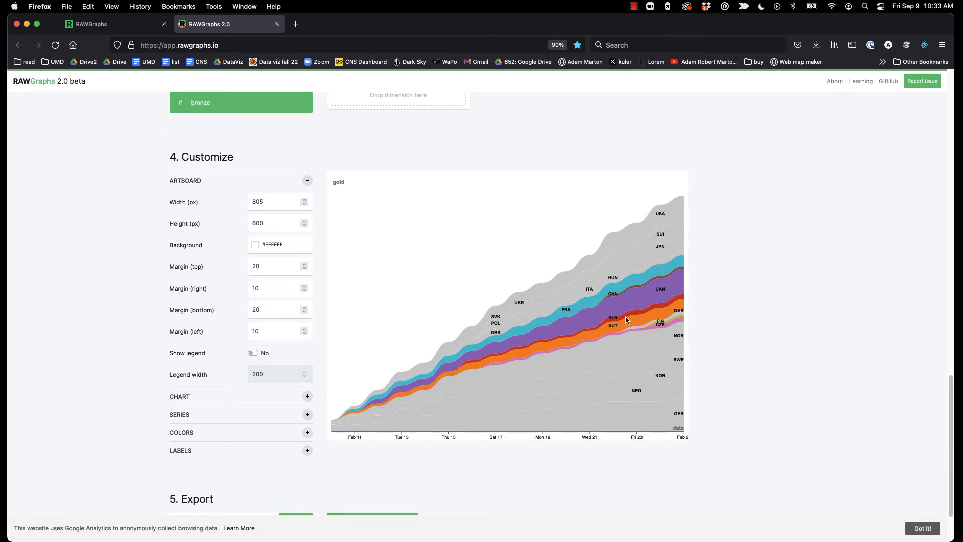
{"action": "scroll", "coordinate": [791, 374], "scroll_direction": "down", "scroll_amount": 1}
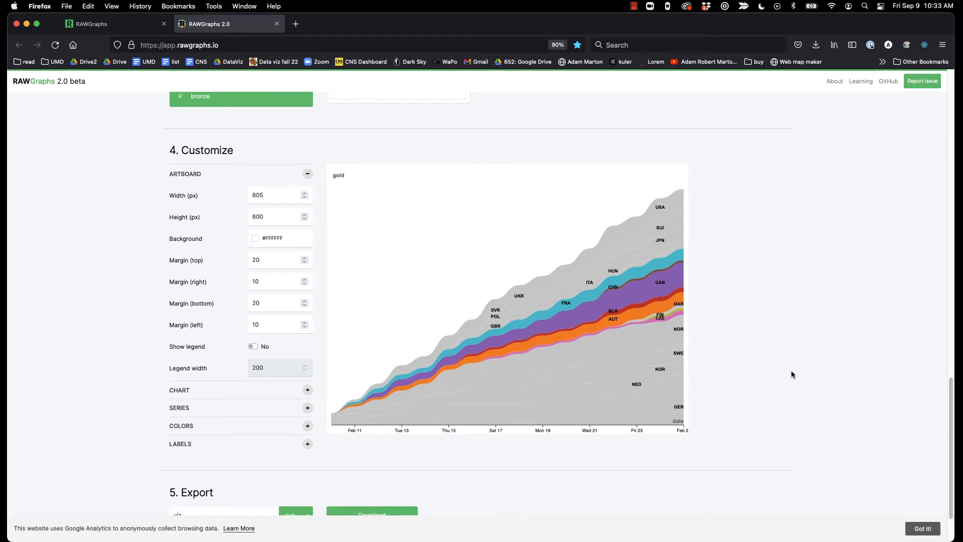
Sort the streamgraph's streams by Ascending and set the curve type to Monotone X
{"action": "scroll", "coordinate": [803, 384], "scroll_direction": "down", "scroll_amount": 1}
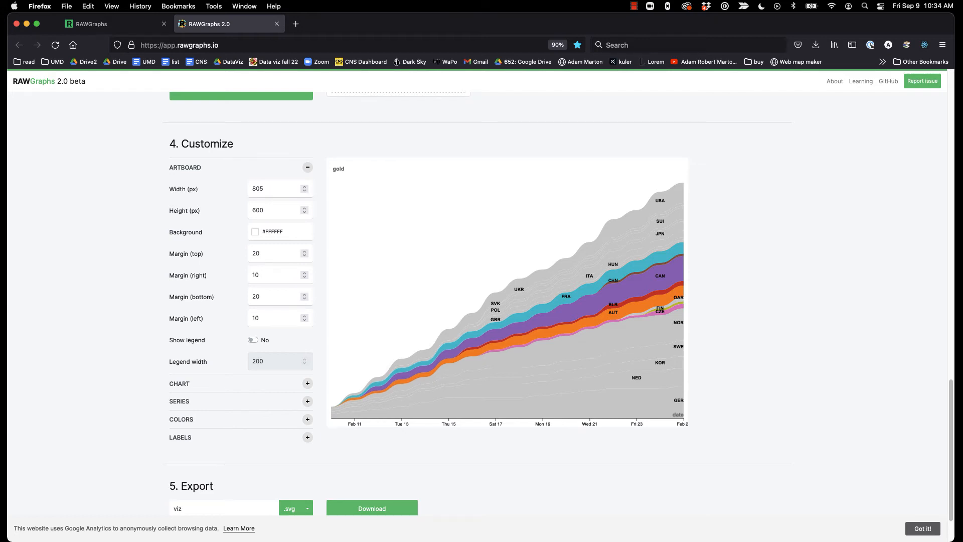
{"action": "left_click", "coordinate": [270, 211]}
{"action": "left_click", "coordinate": [308, 384]}
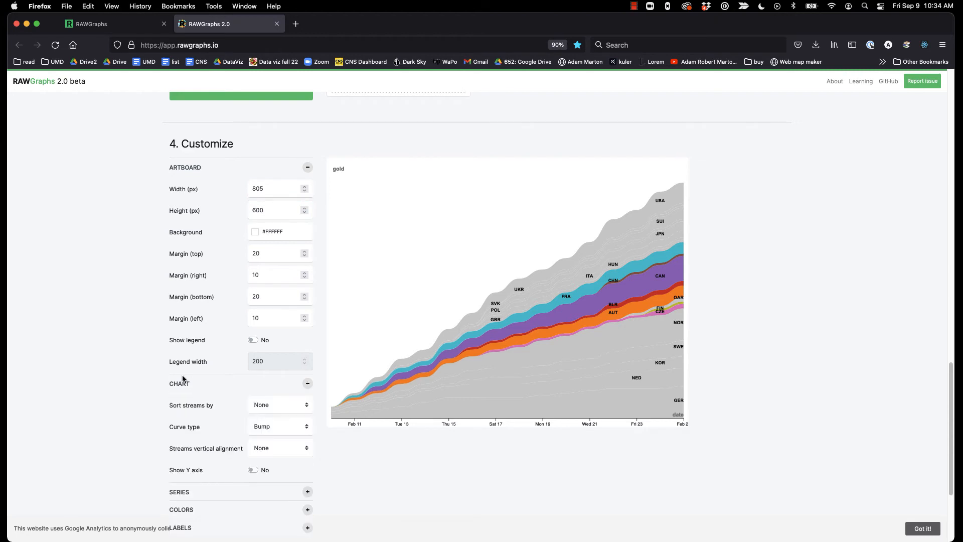
{"action": "scroll", "coordinate": [183, 377], "scroll_direction": "down", "scroll_amount": 1}
{"action": "left_click", "coordinate": [269, 387]}
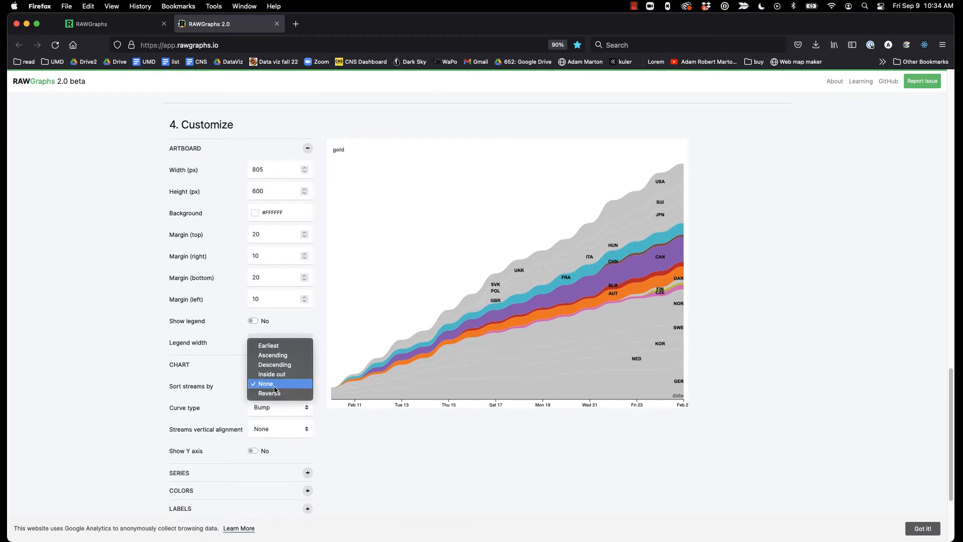
{"action": "left_click", "coordinate": [283, 356]}
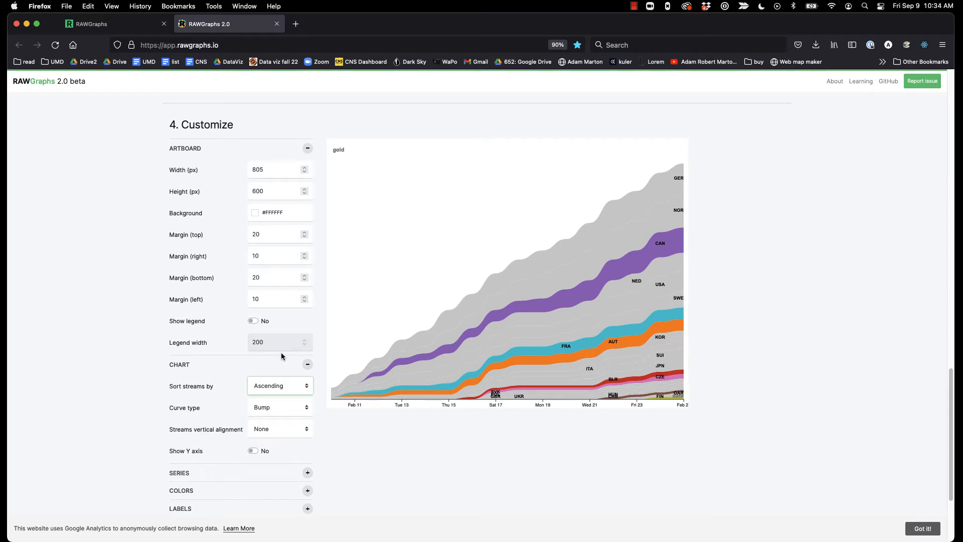
{"action": "left_click", "coordinate": [284, 402]}
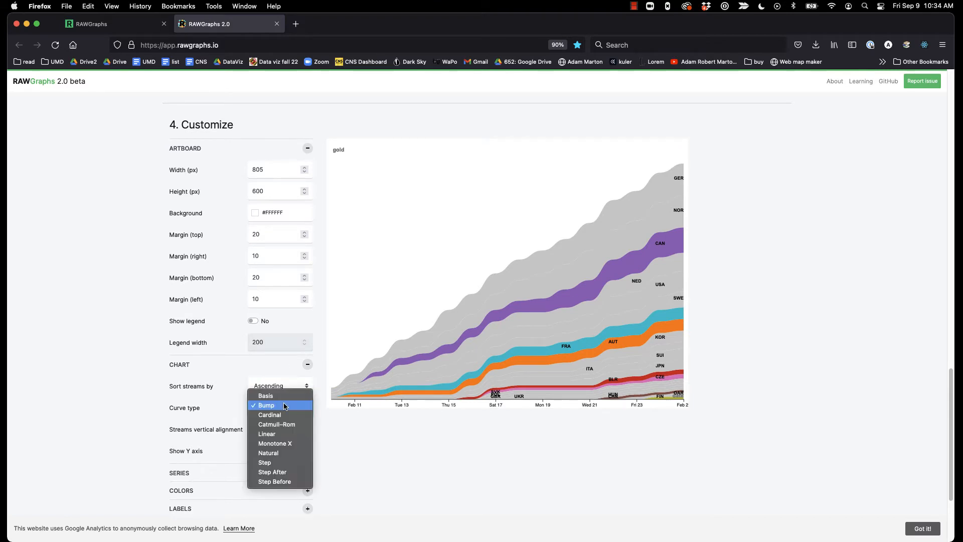
{"action": "left_click", "coordinate": [291, 440]}
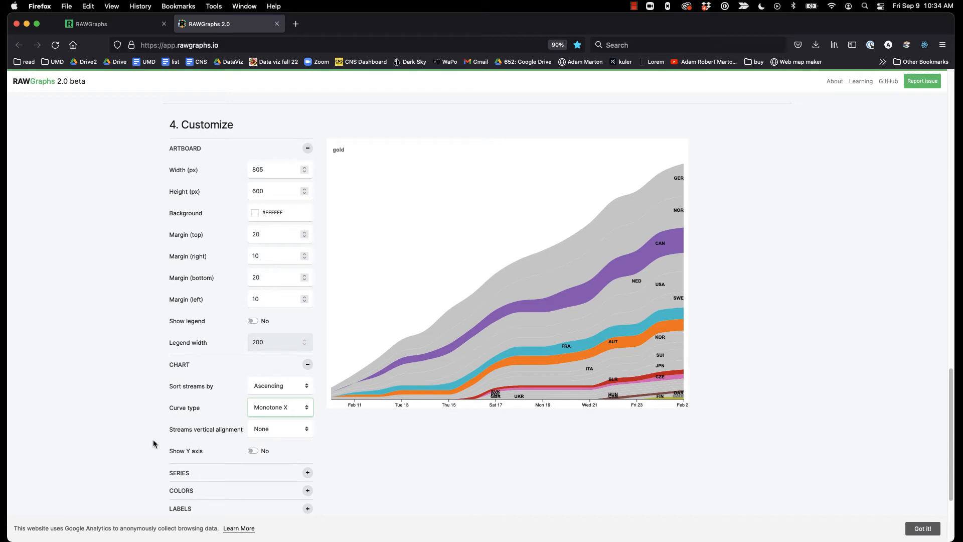
Apply the Spectral discrete color scheme to the country streams
{"action": "scroll", "coordinate": [148, 441], "scroll_direction": "down", "scroll_amount": 1}
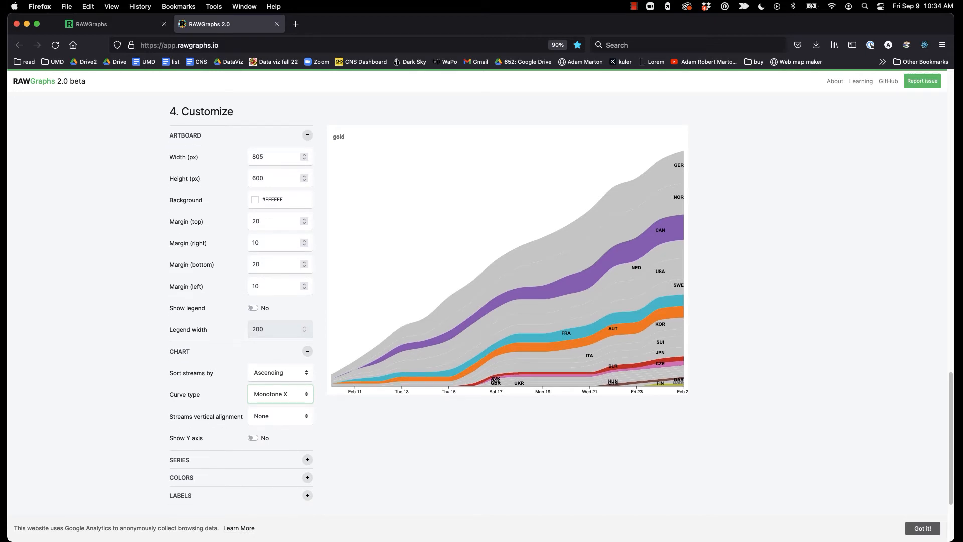
{"action": "left_click", "coordinate": [308, 477]}
{"action": "scroll", "coordinate": [340, 462], "scroll_direction": "down", "scroll_amount": 2}
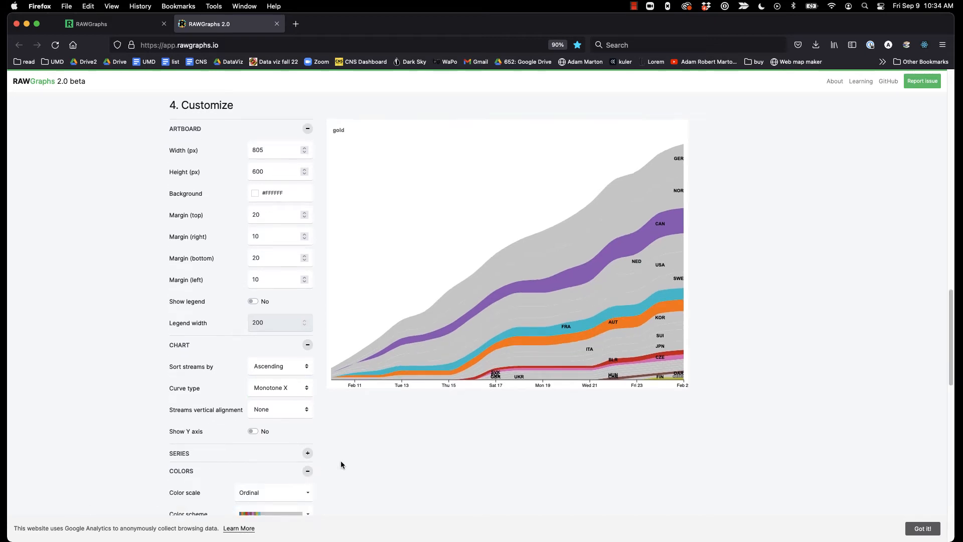
{"action": "scroll", "coordinate": [341, 463], "scroll_direction": "down", "scroll_amount": 1}
{"action": "left_click", "coordinate": [308, 470]}
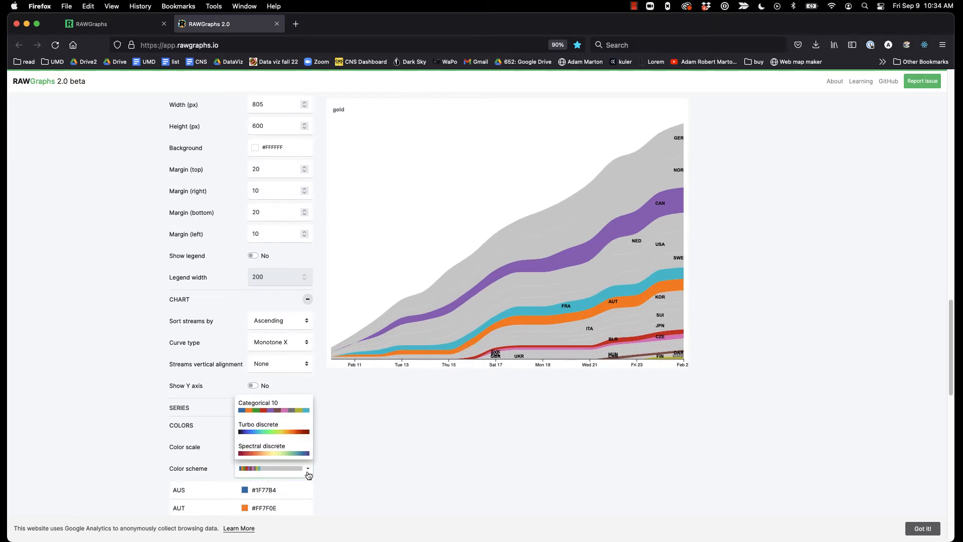
{"action": "left_click", "coordinate": [295, 411]}
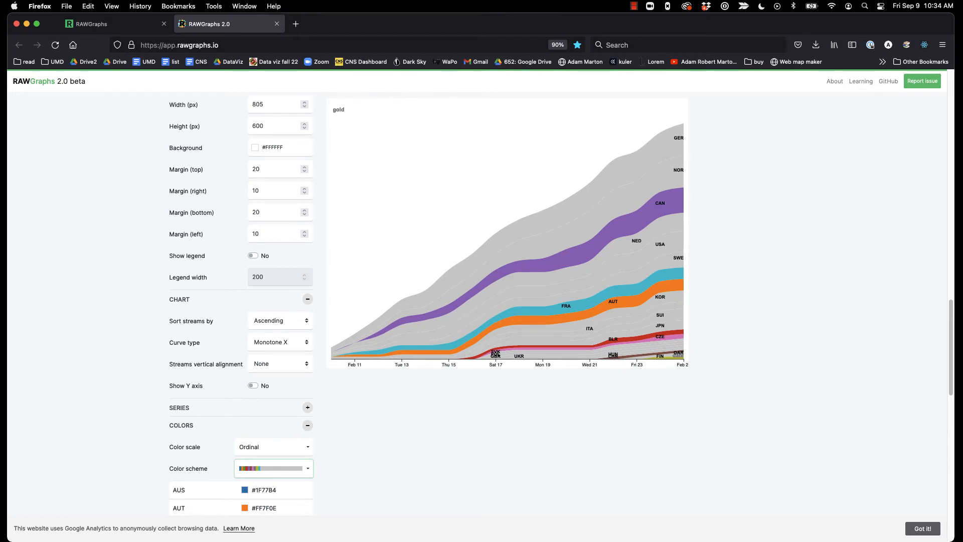
{"action": "left_click", "coordinate": [278, 468]}
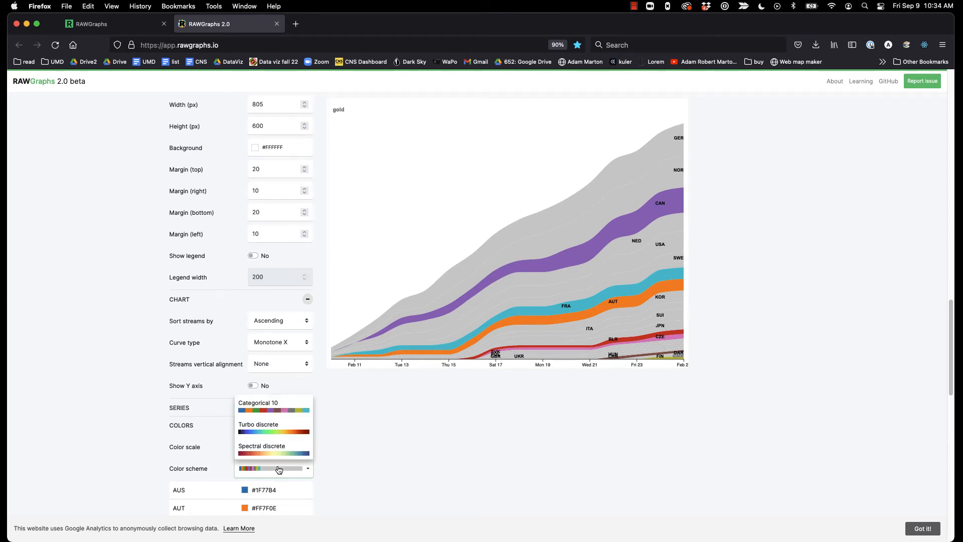
{"action": "left_click", "coordinate": [282, 455]}
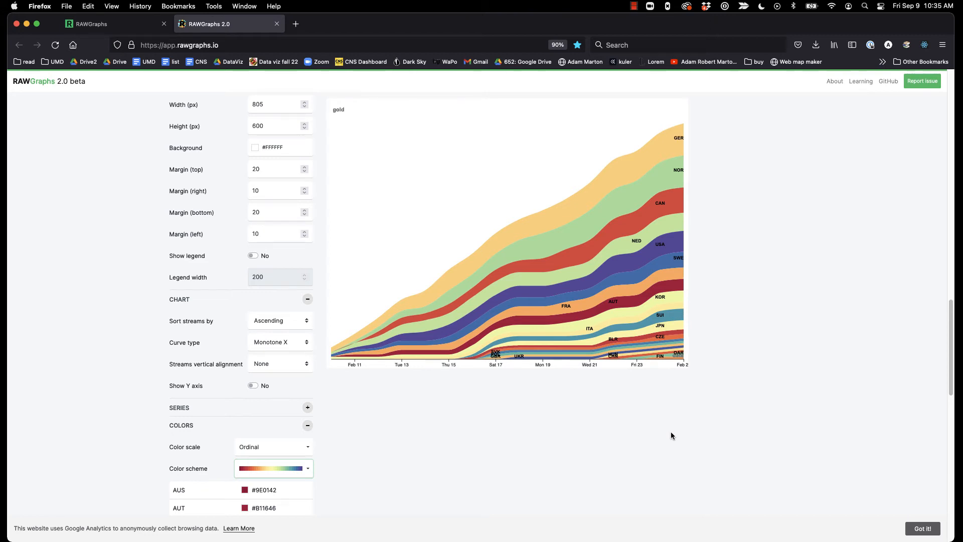
Review the colors assigned to each country and look over the chart's series options
{"action": "scroll", "coordinate": [670, 431], "scroll_direction": "down", "scroll_amount": 6}
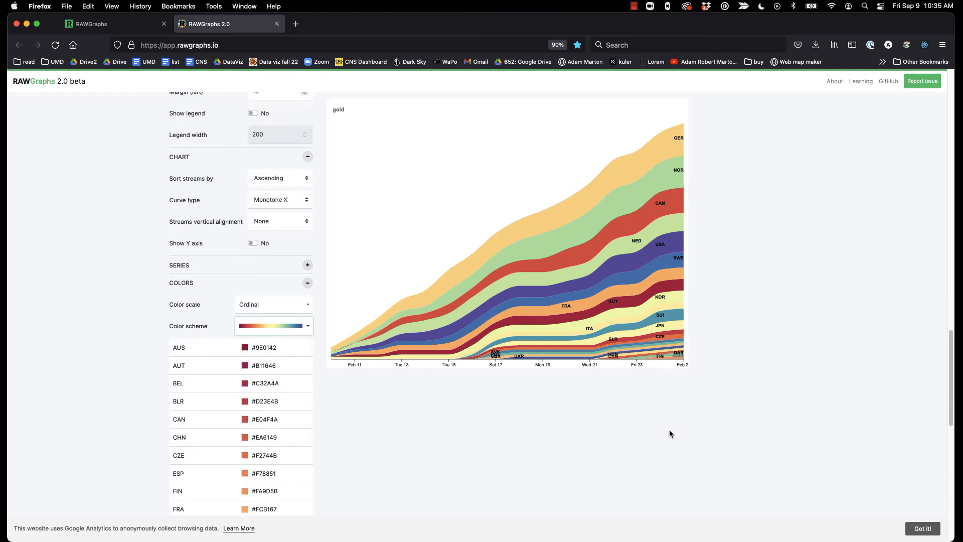
{"action": "scroll", "coordinate": [671, 433], "scroll_direction": "down", "scroll_amount": 3}
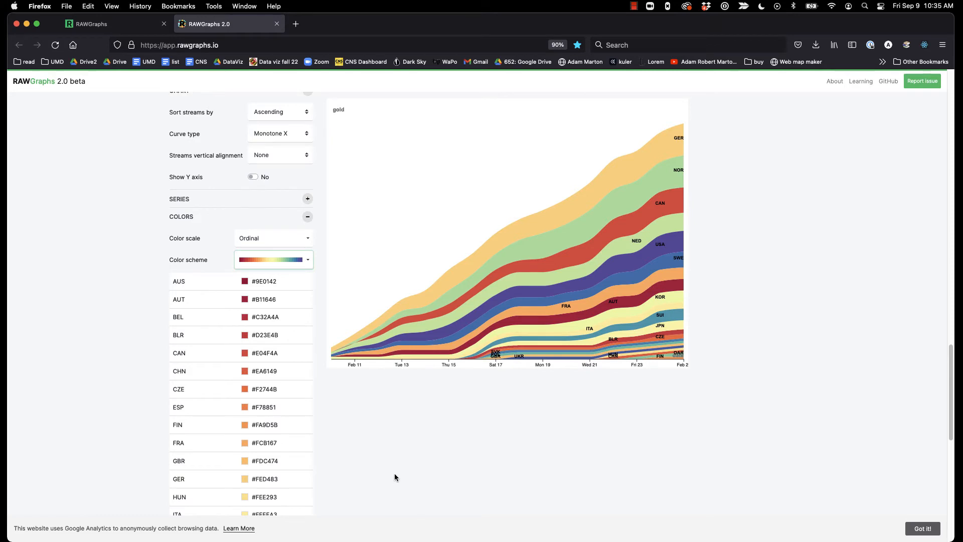
{"action": "scroll", "coordinate": [408, 472], "scroll_direction": "down", "scroll_amount": 6}
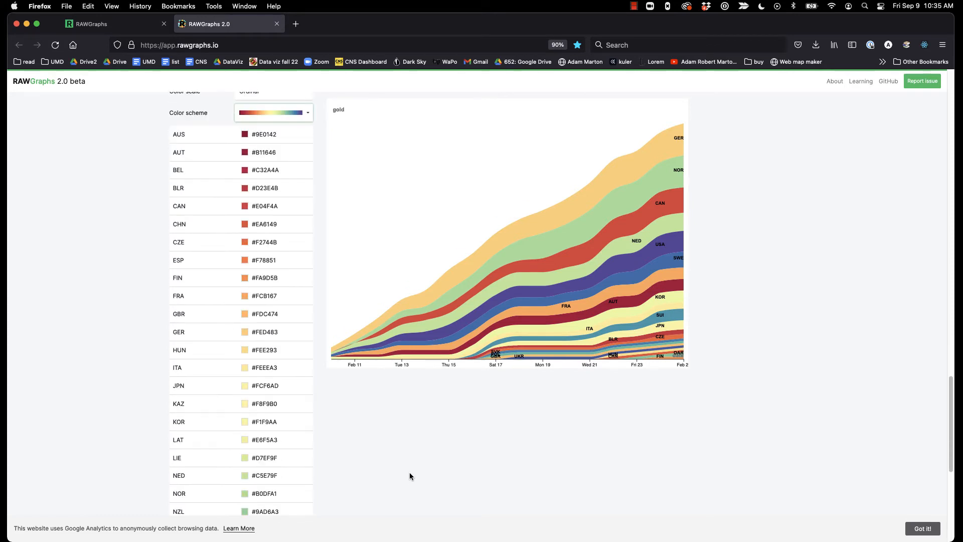
{"action": "scroll", "coordinate": [409, 472], "scroll_direction": "up", "scroll_amount": 14}
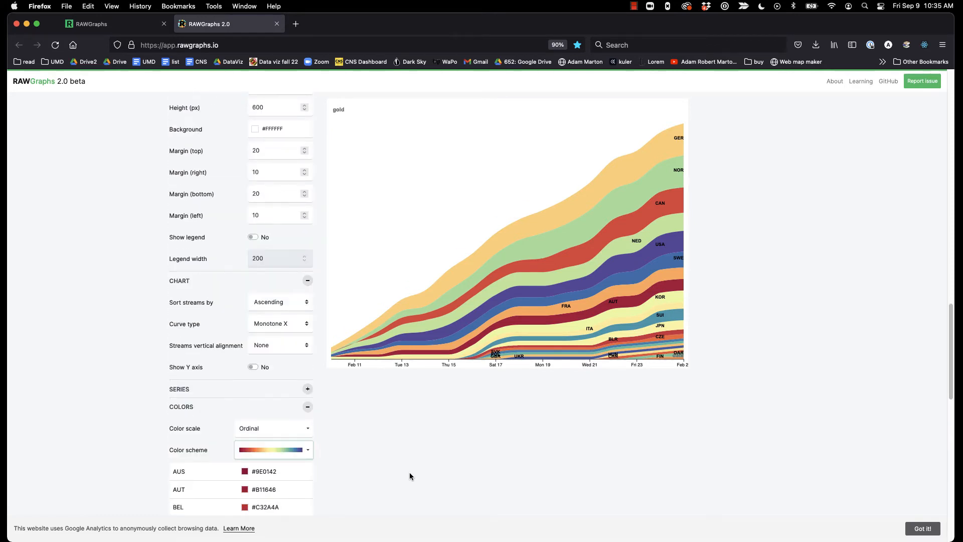
{"action": "left_click", "coordinate": [309, 389]}
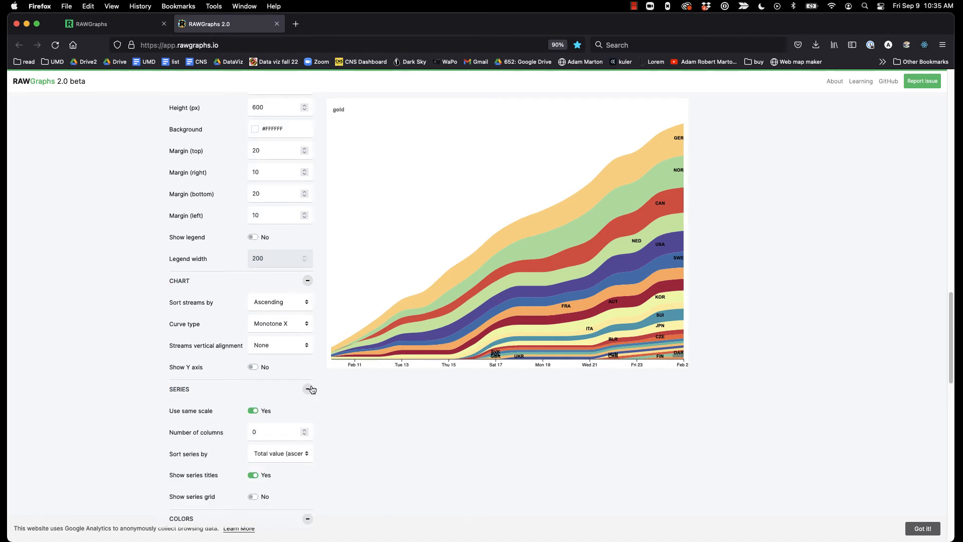
{"action": "left_click", "coordinate": [309, 389]}
{"action": "scroll", "coordinate": [666, 453], "scroll_direction": "up", "scroll_amount": 1}
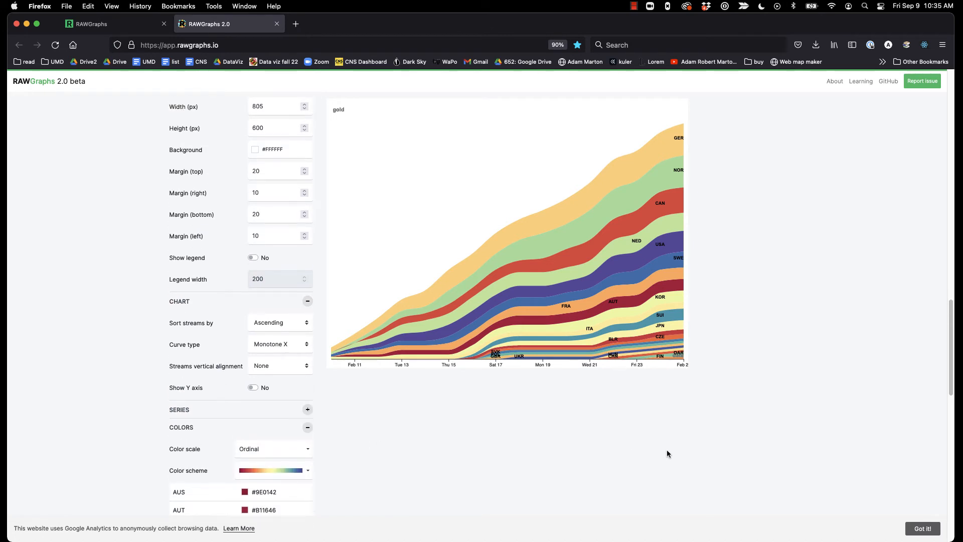
Name the export olymics-viz-raw and download the streamgraph as an SVG file
{"action": "scroll", "coordinate": [667, 453], "scroll_direction": "down", "scroll_amount": 10}
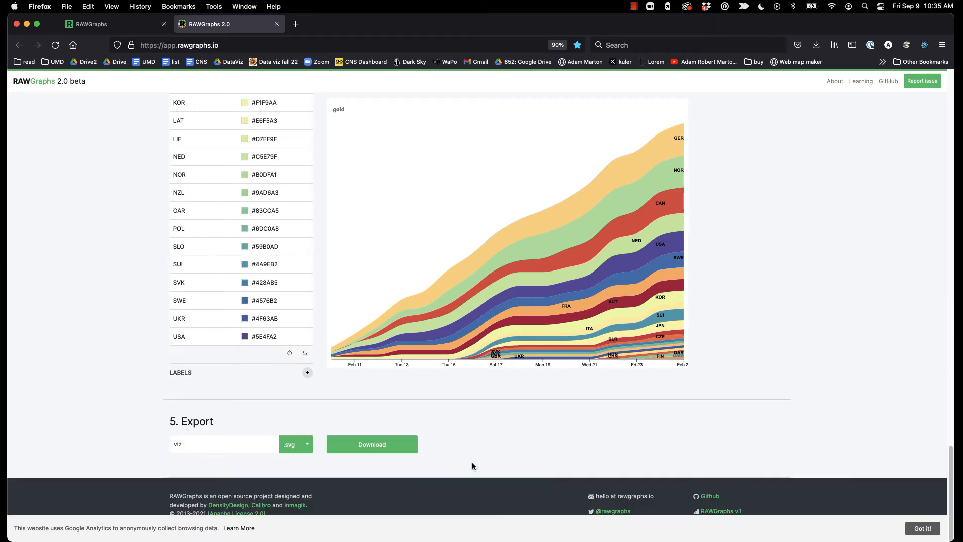
{"action": "left_click", "coordinate": [237, 440]}
{"action": "type", "text": "olym"}
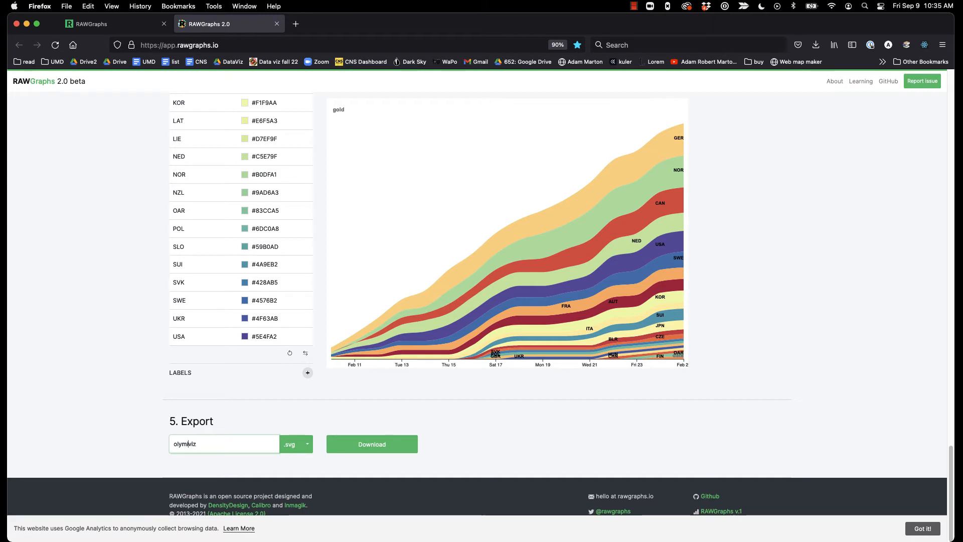
{"action": "type", "text": "ics-viz-raw"}
{"action": "left_click", "coordinate": [370, 445]}
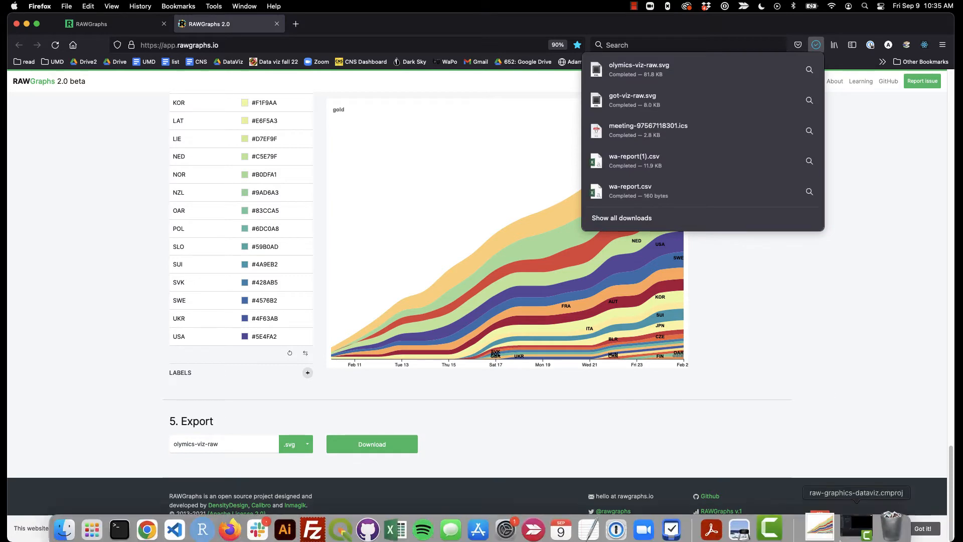
Find olymics-viz-raw.svg in the Downloads folder and open it in Illustrator
{"action": "left_click", "coordinate": [825, 528]}
{"action": "left_click", "coordinate": [880, 122]}
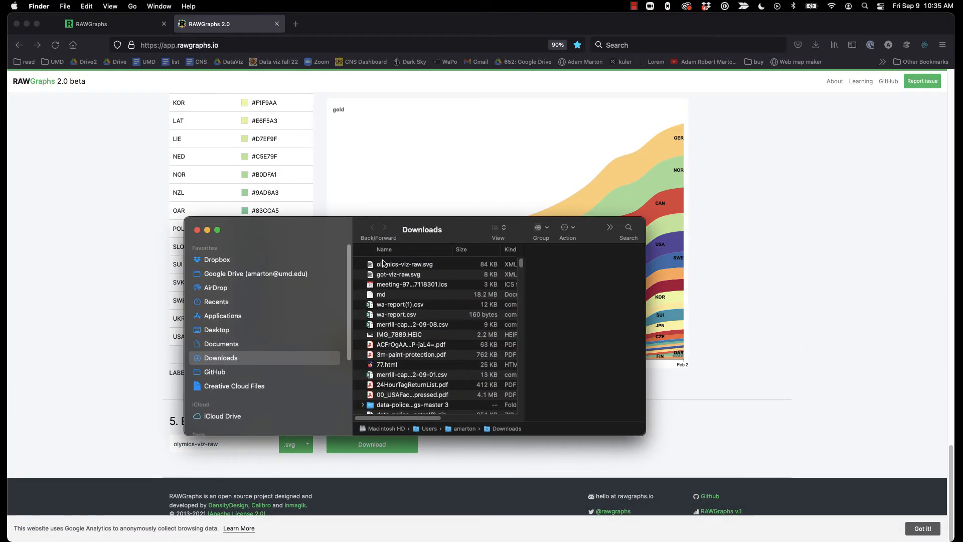
{"action": "right_click", "coordinate": [392, 262]}
{"action": "left_click", "coordinate": [389, 266]}
{"action": "left_click", "coordinate": [389, 266]}
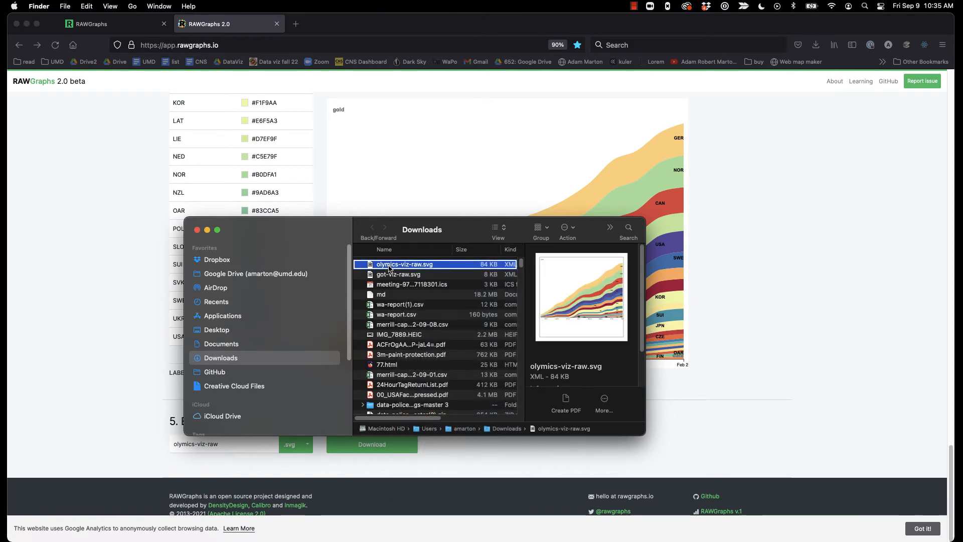
{"action": "right_click", "coordinate": [390, 267]}
{"action": "mouse_move", "coordinate": [407, 282]}
{"action": "left_click", "coordinate": [557, 300]}
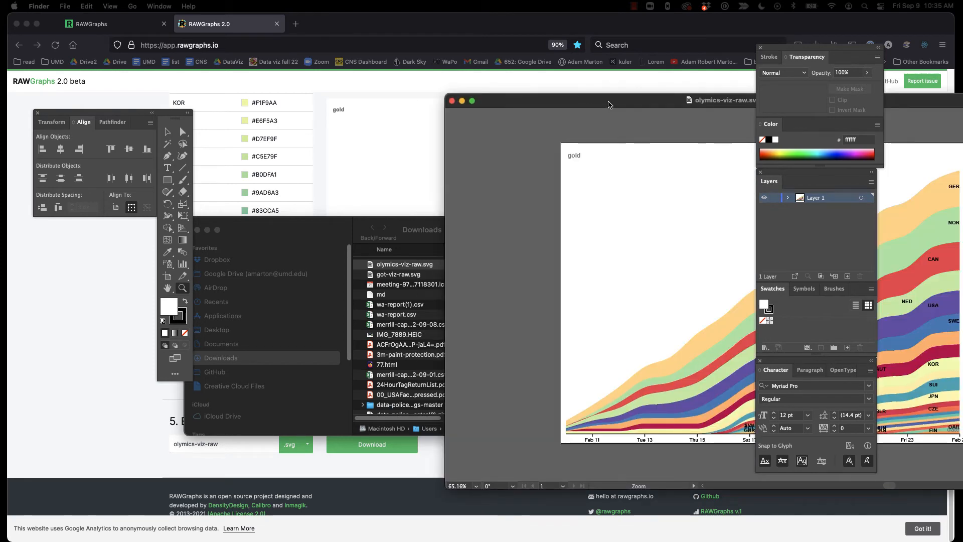
Fit the streamgraph document in view and delete the white background rectangle behind the chart
{"action": "left_click_drag", "start_coordinate": [608, 102], "coordinate": [271, 90]}
{"action": "left_click", "coordinate": [421, 243]}
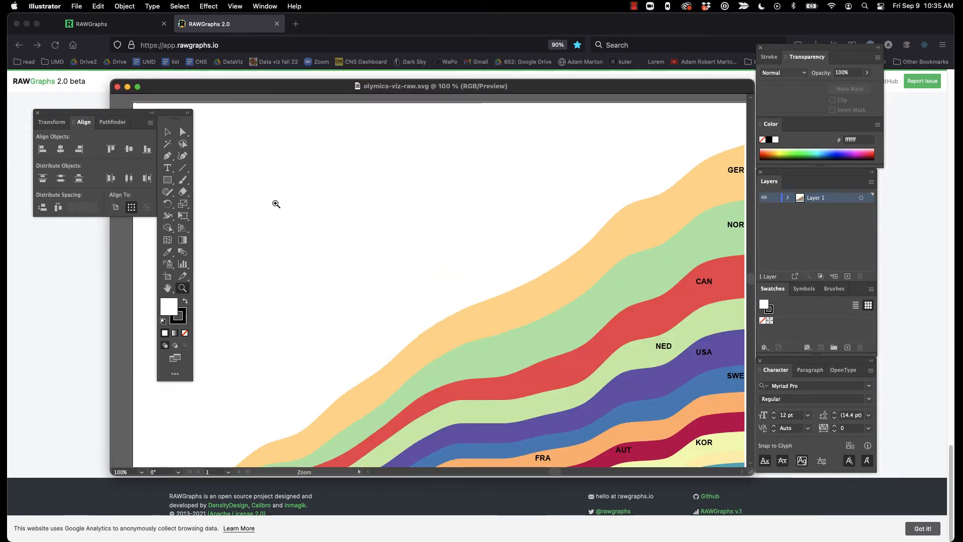
{"action": "left_click", "coordinate": [235, 7]}
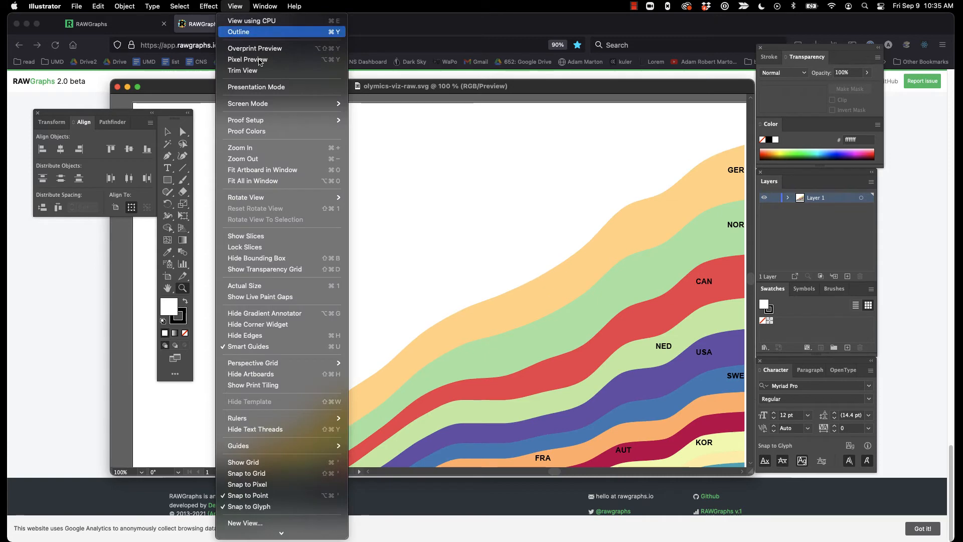
{"action": "left_click", "coordinate": [277, 159]}
{"action": "key", "text": "v"}
{"action": "left_click", "coordinate": [303, 204]}
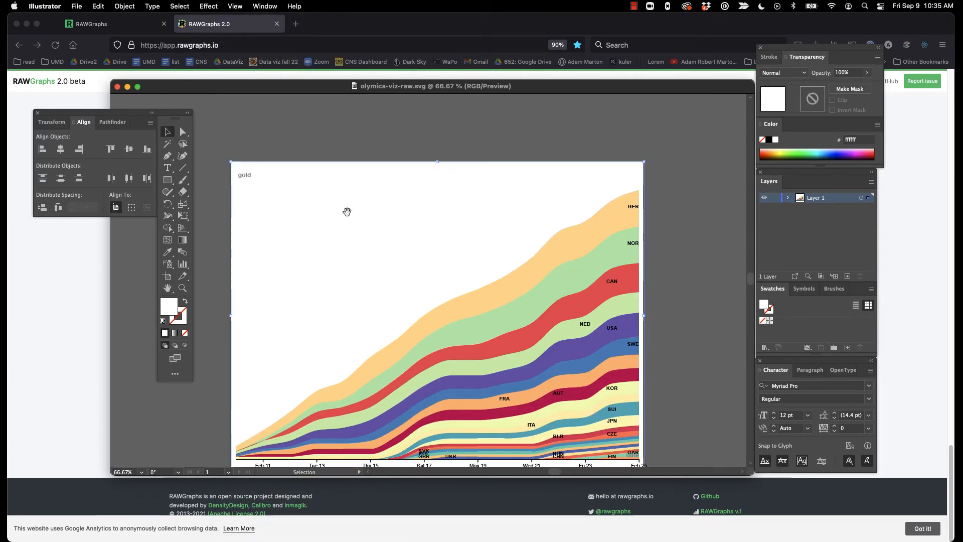
{"action": "left_click_drag", "start_coordinate": [347, 212], "coordinate": [352, 175]}
{"action": "key", "text": "Delete"}
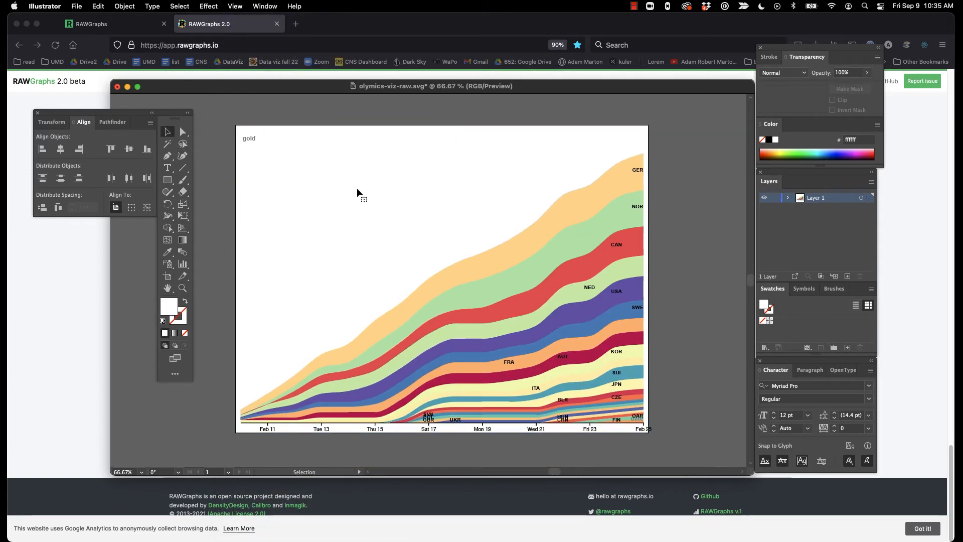
Ungroup the whole streamgraph so its streams and labels can be selected separately
{"action": "left_click", "coordinate": [473, 271]}
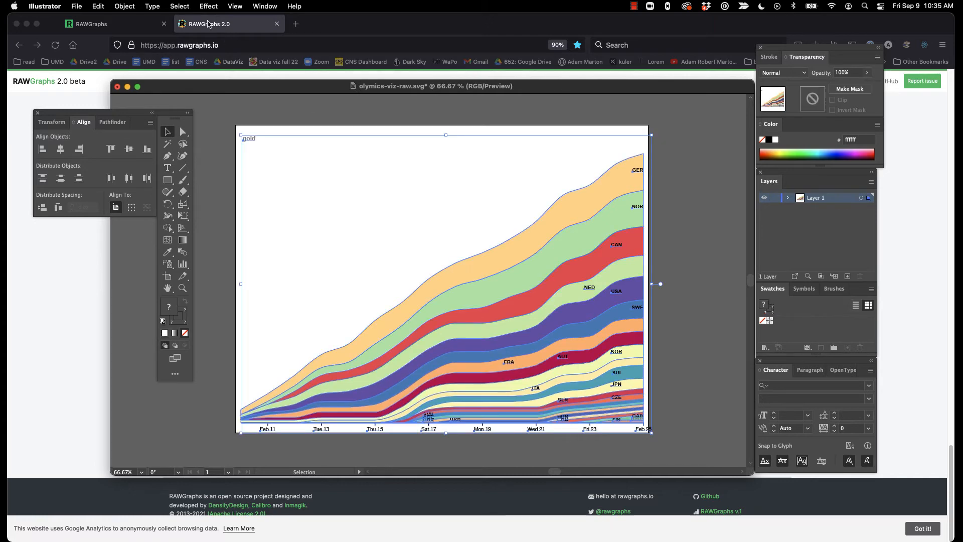
{"action": "left_click", "coordinate": [124, 6]}
{"action": "key", "text": "super+shift+g"}
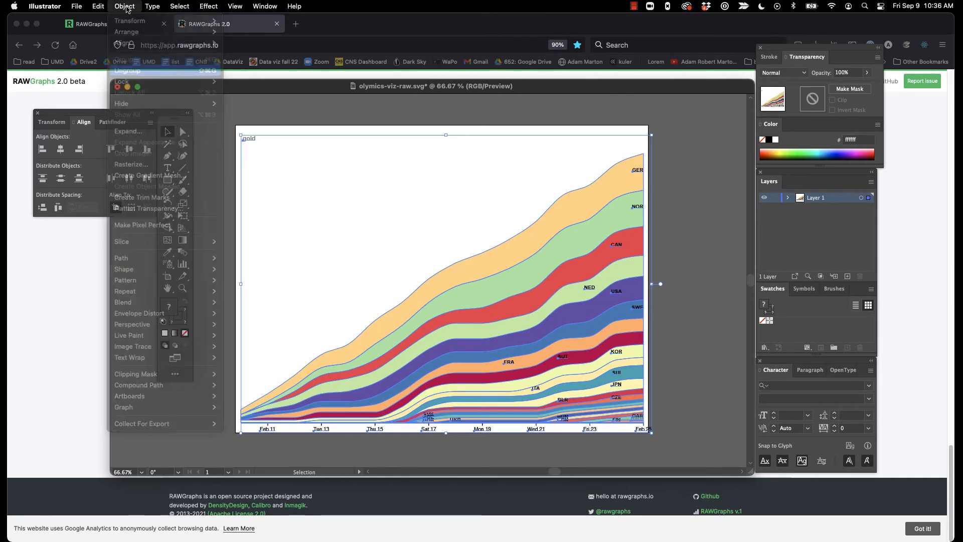
{"action": "left_click", "coordinate": [126, 7]}
{"action": "left_click", "coordinate": [141, 71]}
{"action": "left_click", "coordinate": [369, 138]}
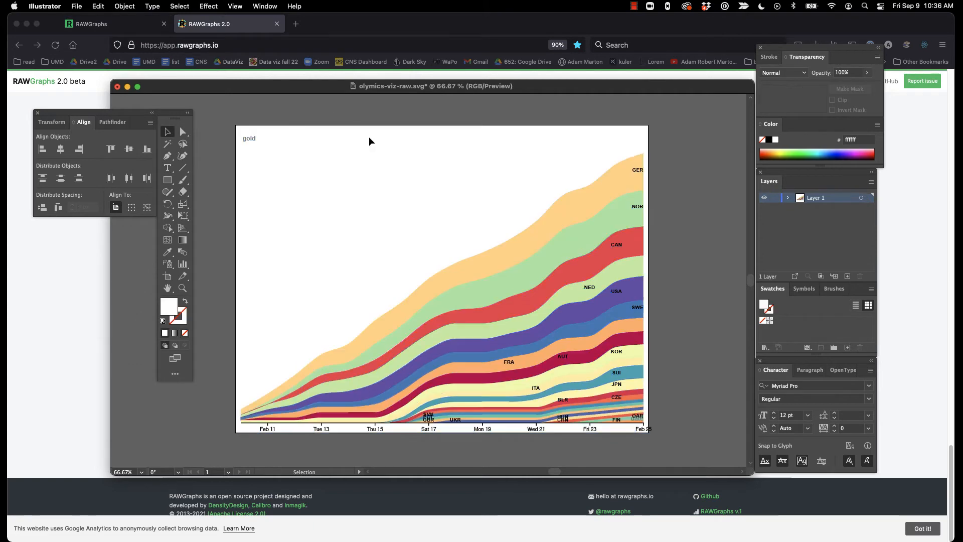
{"action": "left_click", "coordinate": [494, 271]}
{"action": "left_click", "coordinate": [675, 258]}
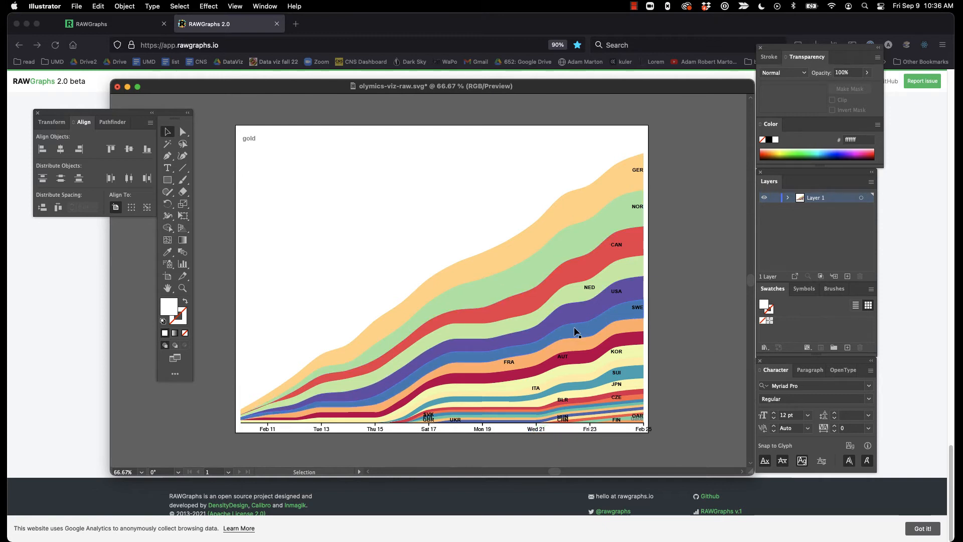
Bring up the finished olympic-medals-streamgraph-illustrator.ai document and position its window to examine the styled streamgraph
{"action": "left_click_drag", "start_coordinate": [585, 86], "coordinate": [582, 87]}
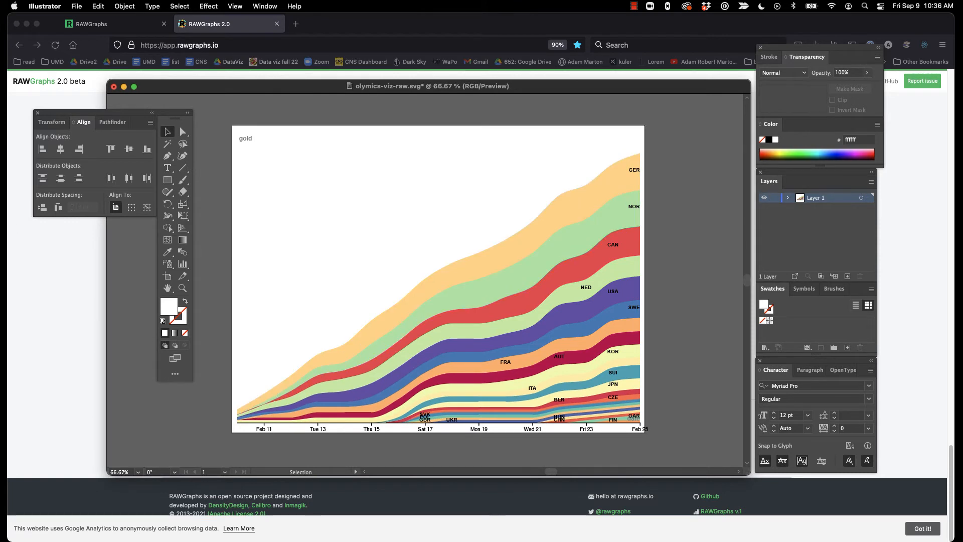
{"action": "left_click_drag", "start_coordinate": [381, 541], "coordinate": [213, 83]}
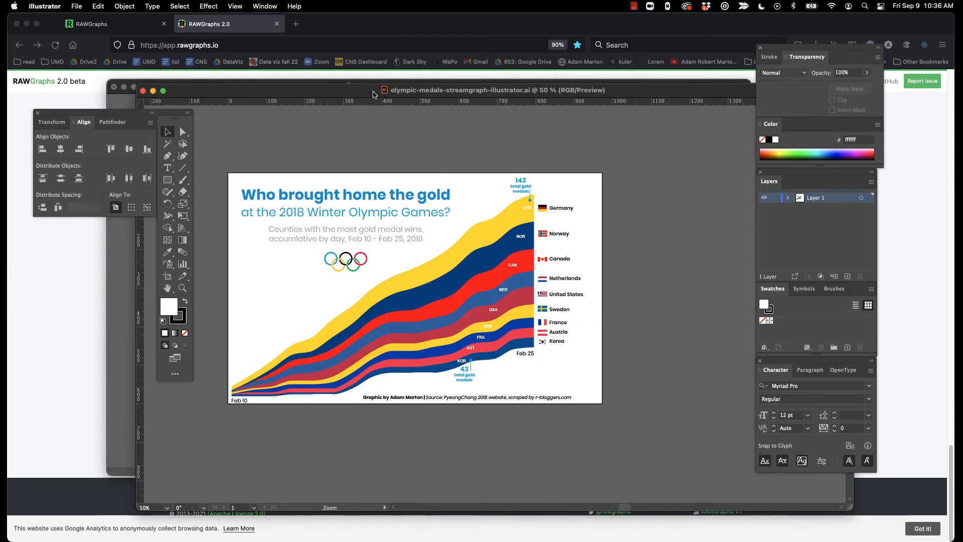
{"action": "left_click_drag", "start_coordinate": [374, 94], "coordinate": [717, 132]}
{"action": "double_click", "coordinate": [717, 132]}
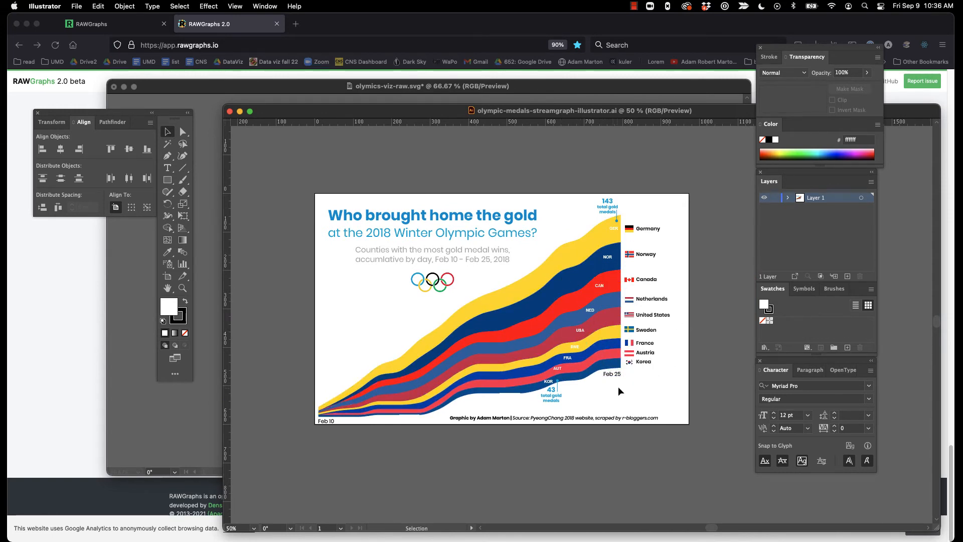
Combine the finished and raw streamgraph documents into one tabbed window, and close both documents and the Downloads window
{"action": "left_click_drag", "start_coordinate": [428, 112], "coordinate": [321, 101]}
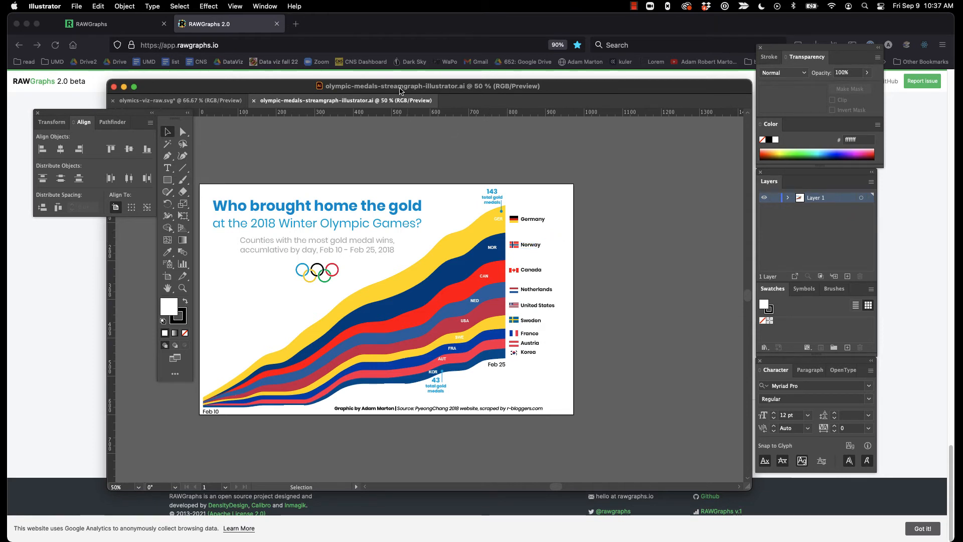
{"action": "left_click_drag", "start_coordinate": [404, 94], "coordinate": [414, 92]}
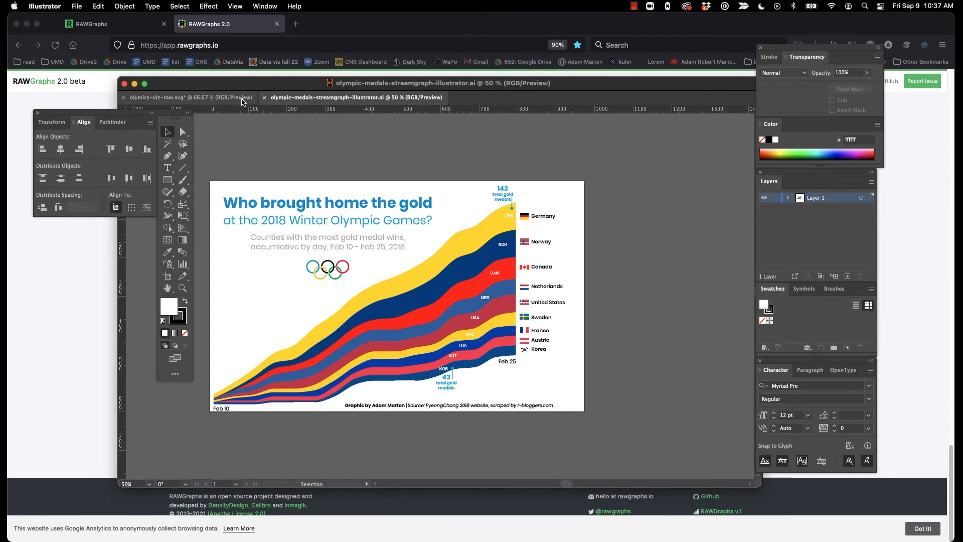
{"action": "left_click", "coordinate": [134, 97]}
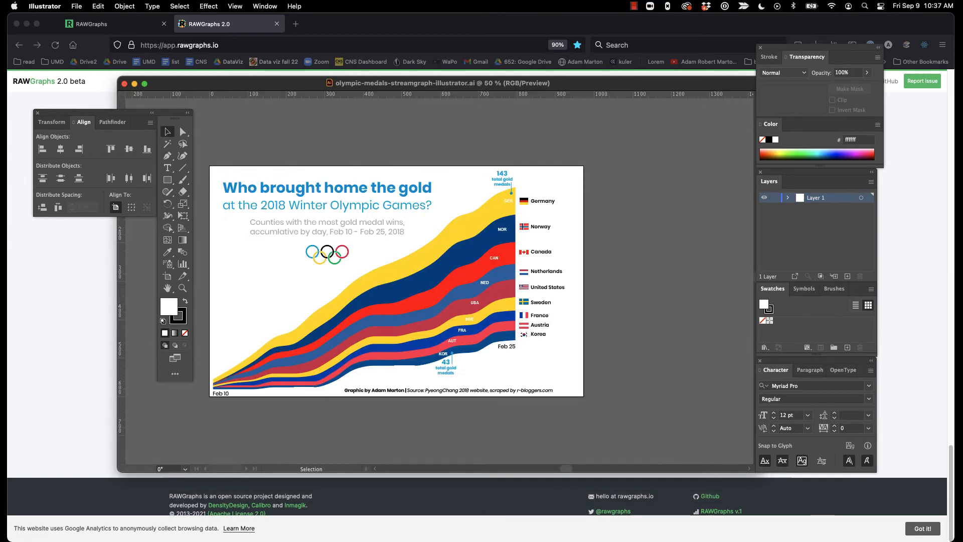
{"action": "left_click", "coordinate": [125, 84]}
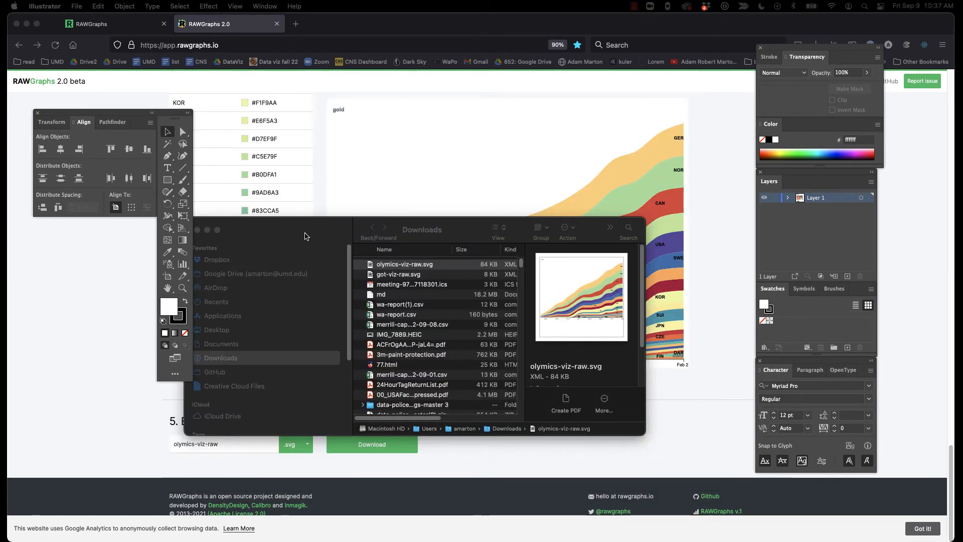
{"action": "left_click_drag", "start_coordinate": [283, 231], "coordinate": [299, 228]}
{"action": "left_click", "coordinate": [213, 226]}
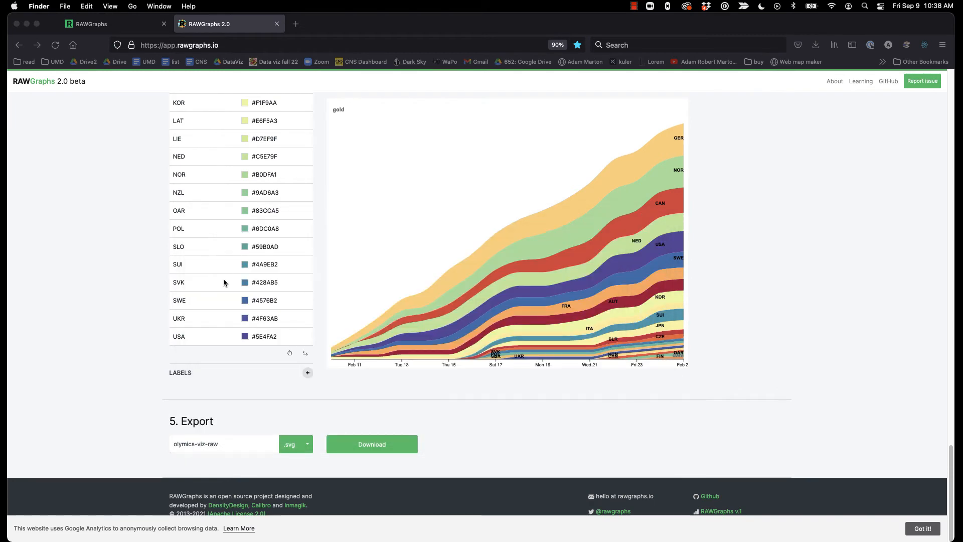
Reset the RAWGraphs project to clear the Olympic medals data and start with an empty data field
{"action": "scroll", "coordinate": [233, 268], "scroll_direction": "up", "scroll_amount": 20}
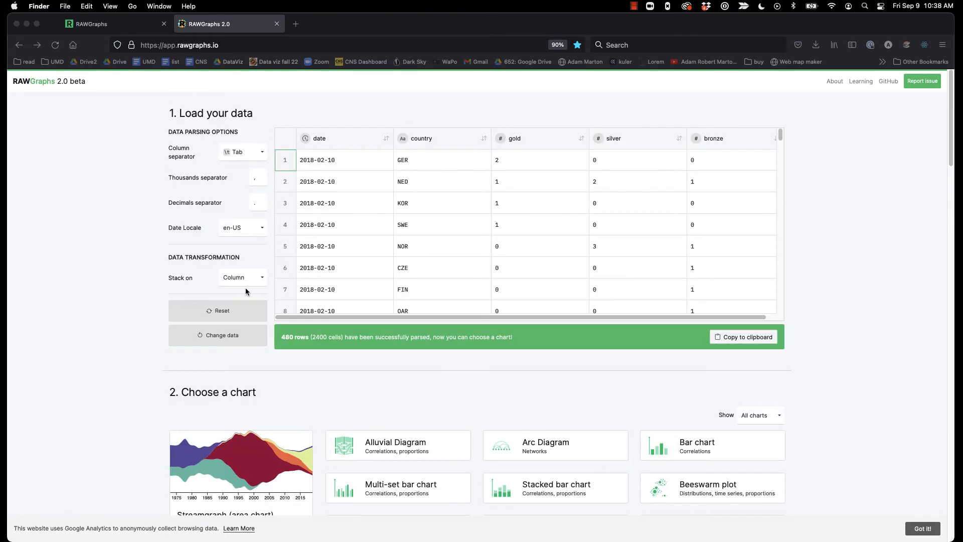
{"action": "left_click", "coordinate": [243, 310]}
{"action": "left_click", "coordinate": [233, 311]}
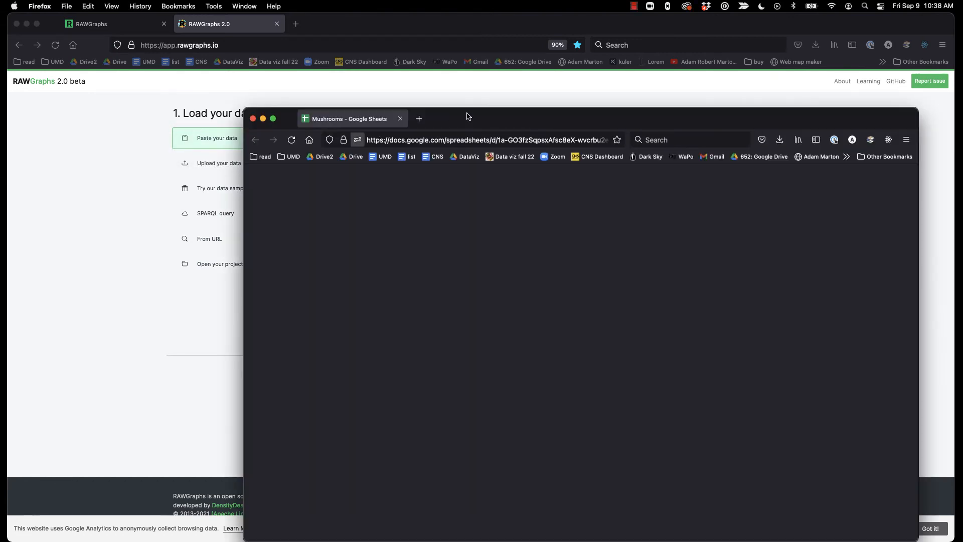
Switch to the Mushrooms spreadsheet in Google Sheets and examine the IsEdible, Odor and Surface columns and the source sheet
{"action": "left_click_drag", "start_coordinate": [467, 117], "coordinate": [361, 53]}
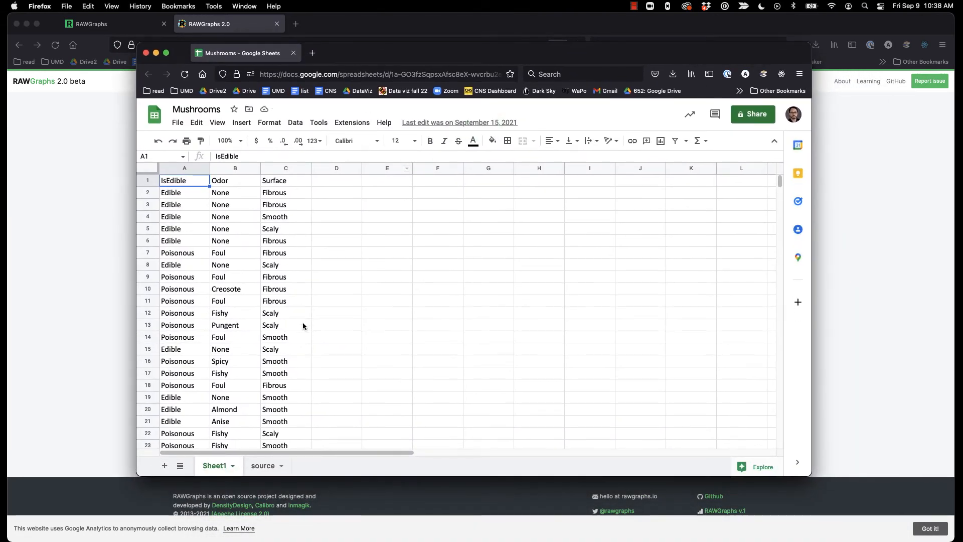
{"action": "scroll", "coordinate": [240, 388], "scroll_direction": "down", "scroll_amount": 1}
{"action": "scroll", "coordinate": [239, 387], "scroll_direction": "up", "scroll_amount": 1}
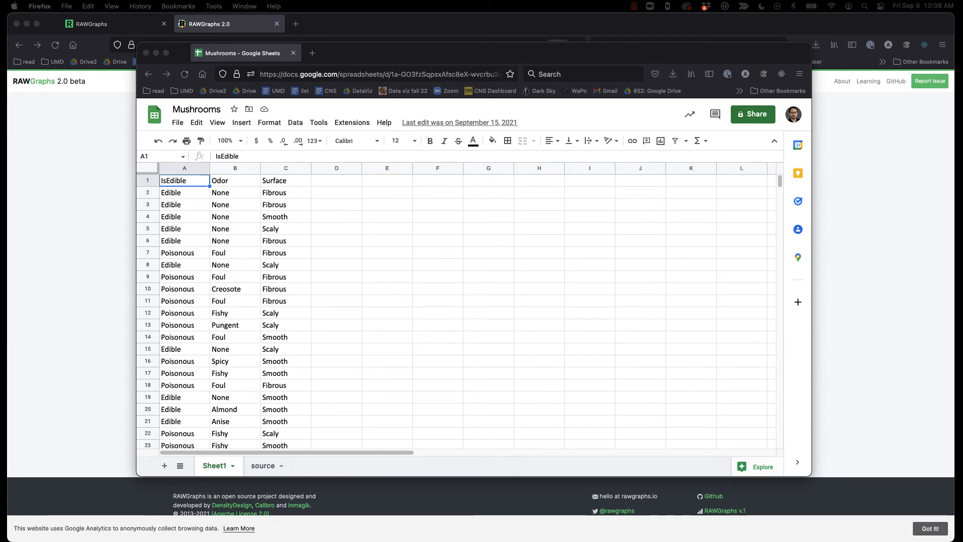
{"action": "left_click", "coordinate": [192, 213]}
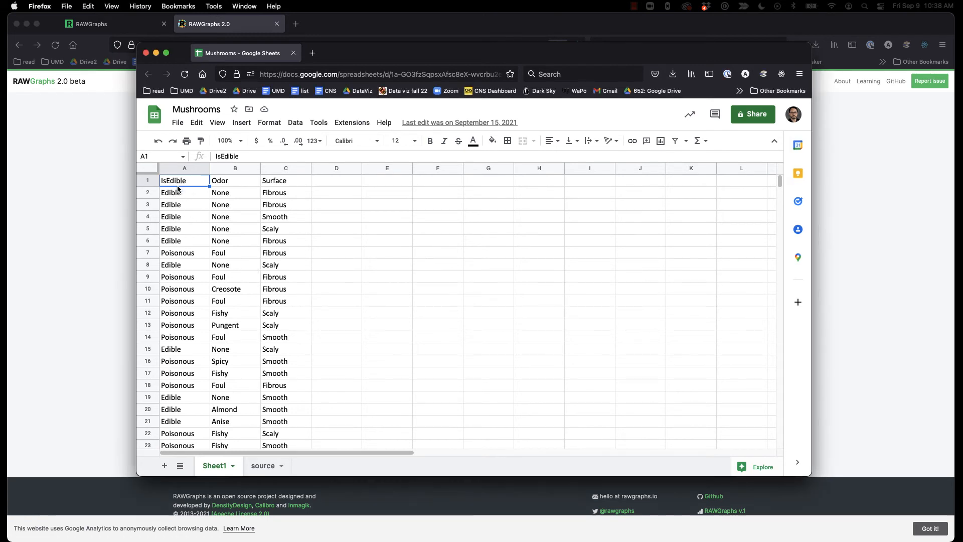
{"action": "left_click", "coordinate": [179, 195]}
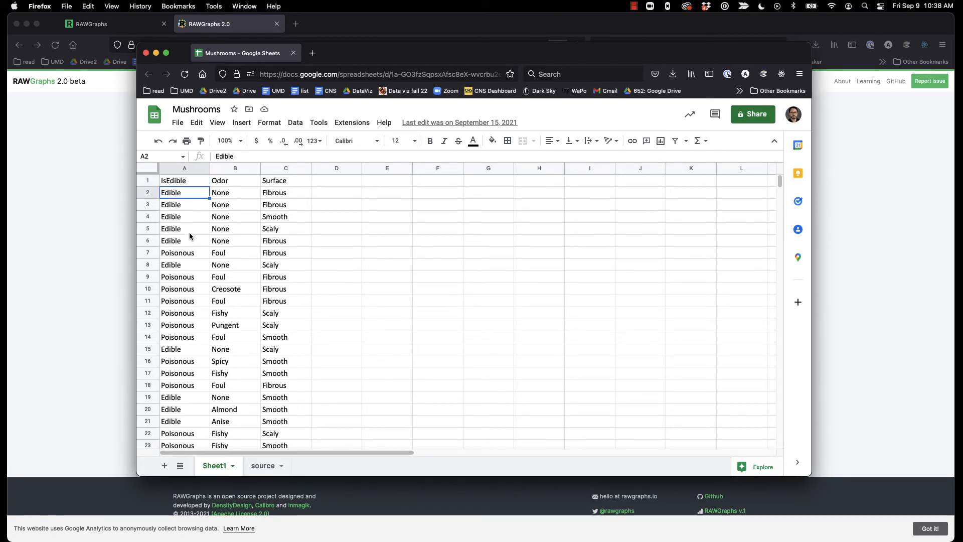
{"action": "left_click", "coordinate": [262, 465]}
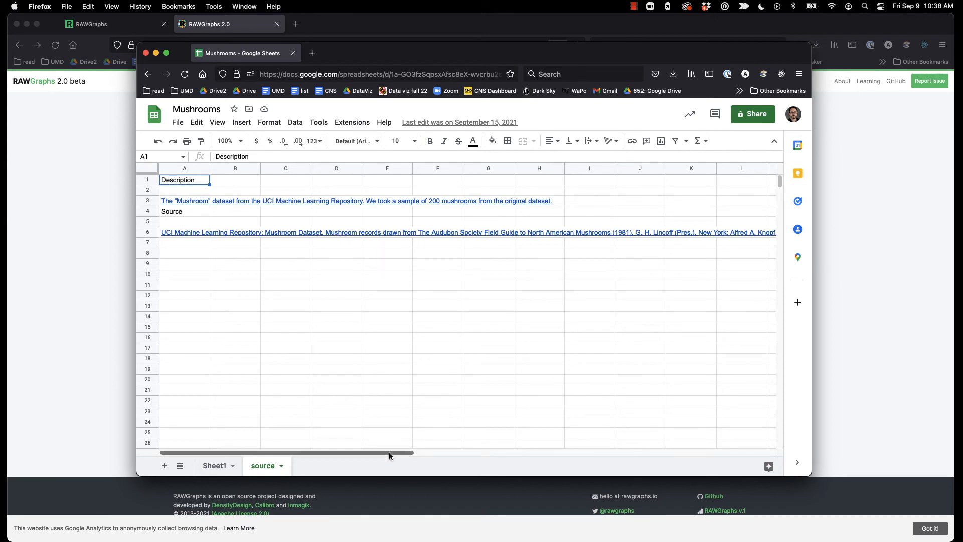
{"action": "left_click_drag", "start_coordinate": [398, 455], "coordinate": [346, 436]}
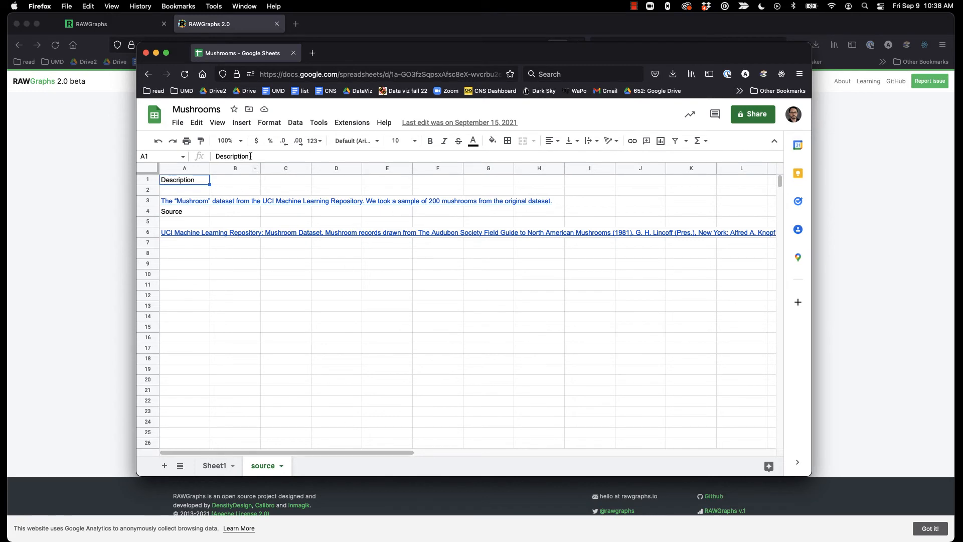
{"action": "left_click", "coordinate": [215, 466]}
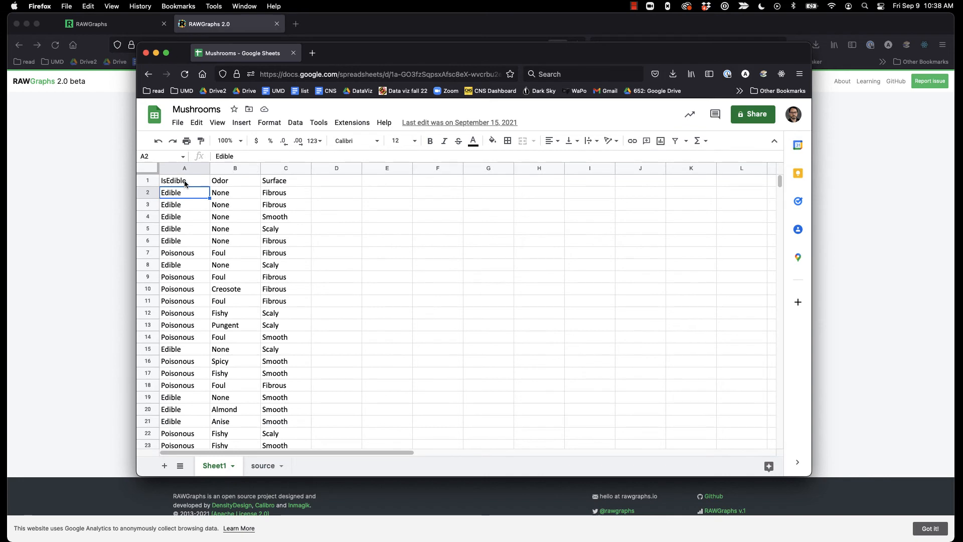
{"action": "left_click", "coordinate": [147, 181]}
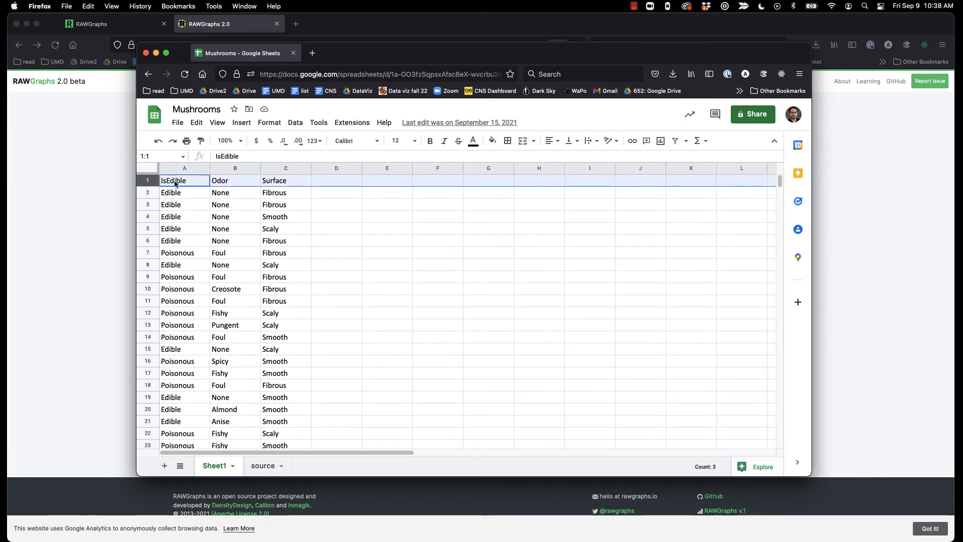
{"action": "left_click", "coordinate": [219, 181]}
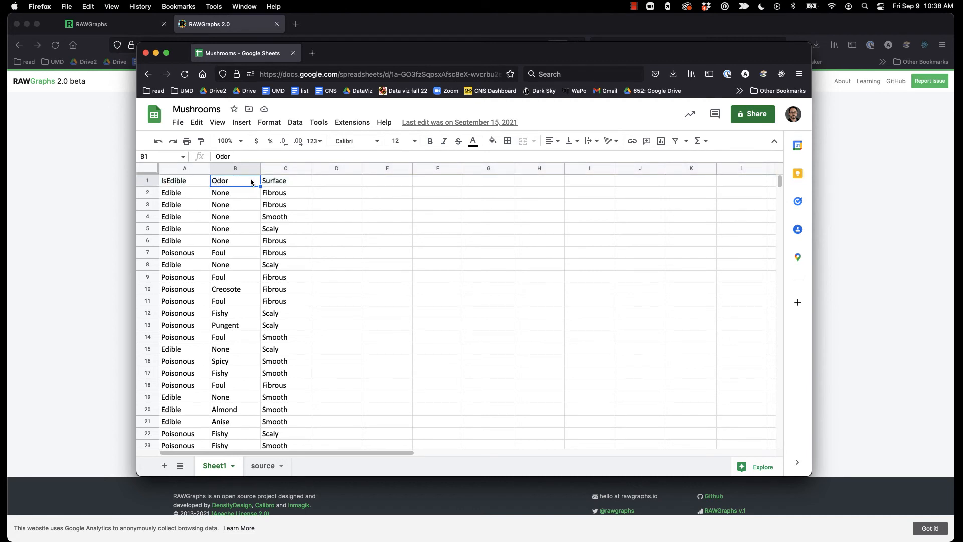
{"action": "left_click", "coordinate": [266, 182]}
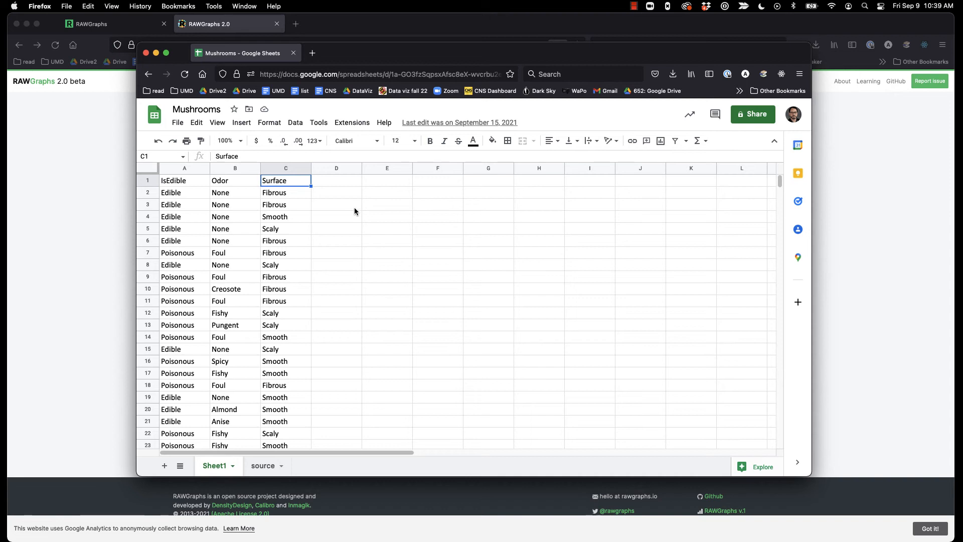
Copy all the mushroom data from Sheet1 and paste it into the RAWGraphs data field
{"action": "left_click", "coordinate": [151, 171]}
{"action": "left_click", "coordinate": [326, 245]}
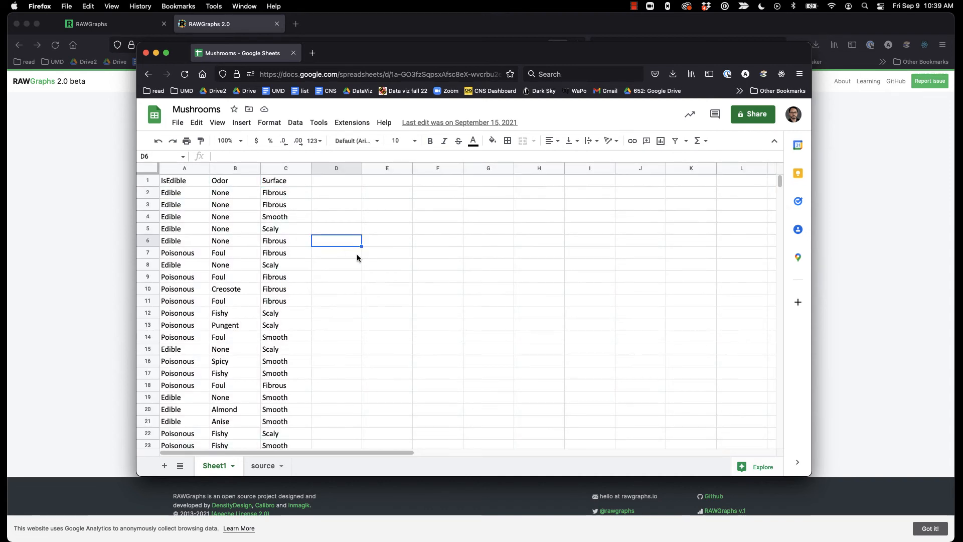
{"action": "key", "text": "super+a"}
{"action": "key", "text": "super+c"}
{"action": "left_click", "coordinate": [40, 209]}
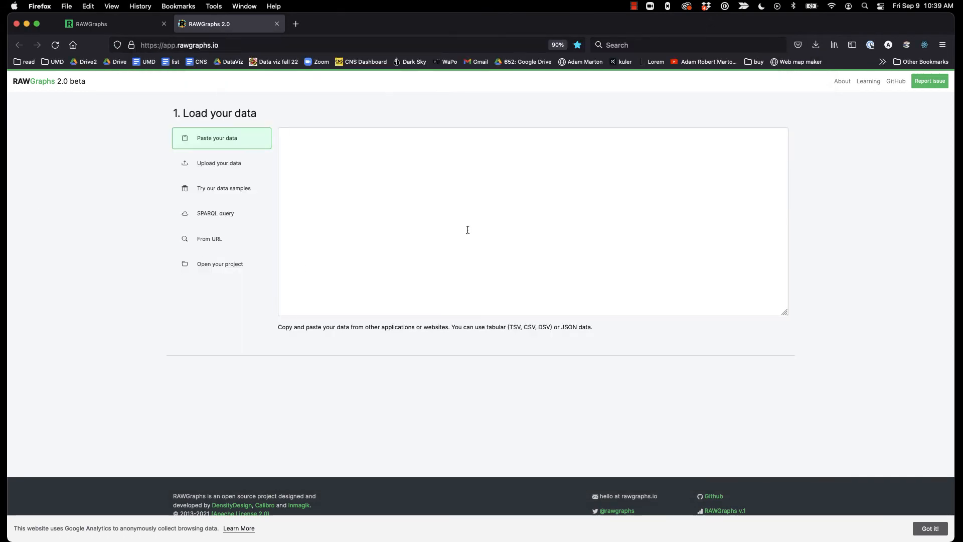
{"action": "left_click", "coordinate": [466, 230]}
{"action": "key", "text": "super+v"}
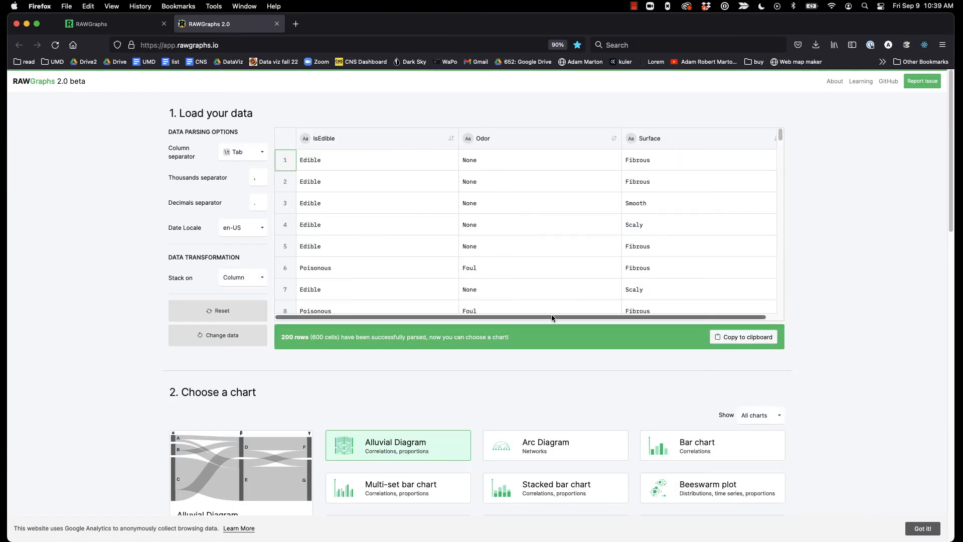
Keep the Alluvial Diagram as the chart type and map IsEdible, Odor and Surface, in that order, to Steps
{"action": "scroll", "coordinate": [114, 279], "scroll_direction": "down", "scroll_amount": 2}
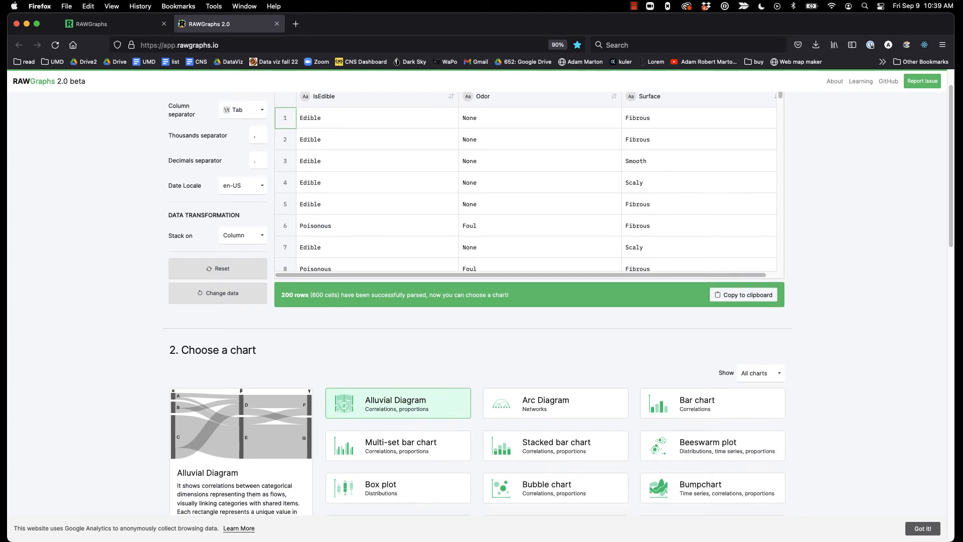
{"action": "scroll", "coordinate": [55, 338], "scroll_direction": "down", "scroll_amount": 8}
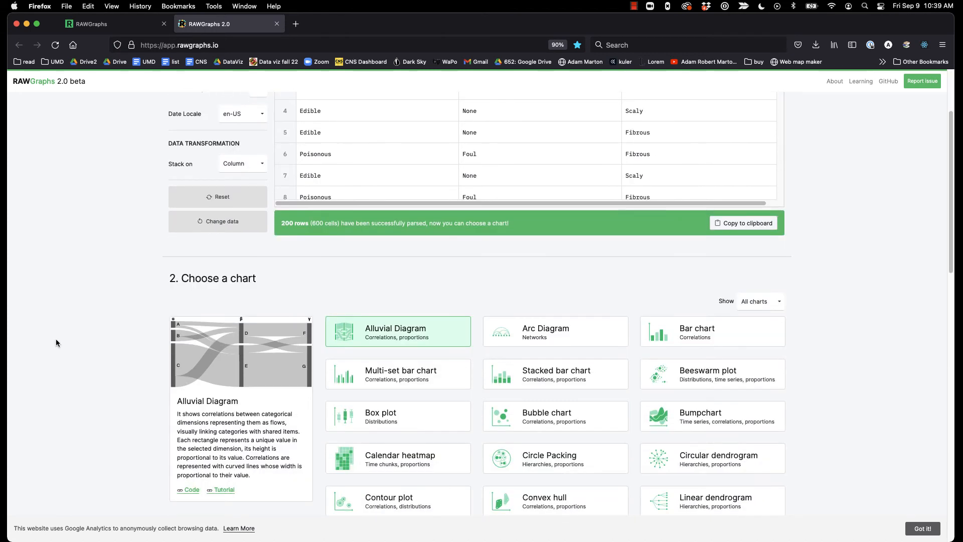
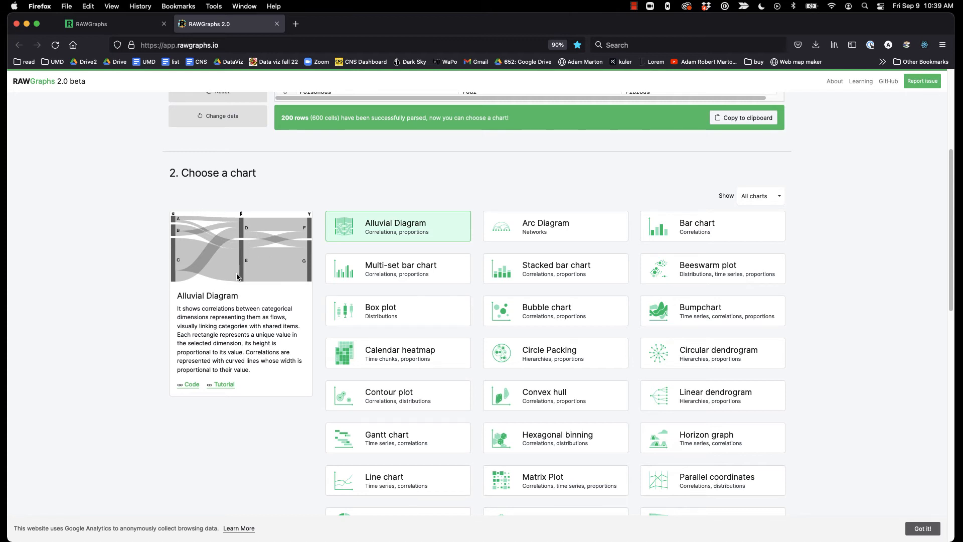
{"action": "scroll", "coordinate": [127, 384], "scroll_direction": "up", "scroll_amount": 5}
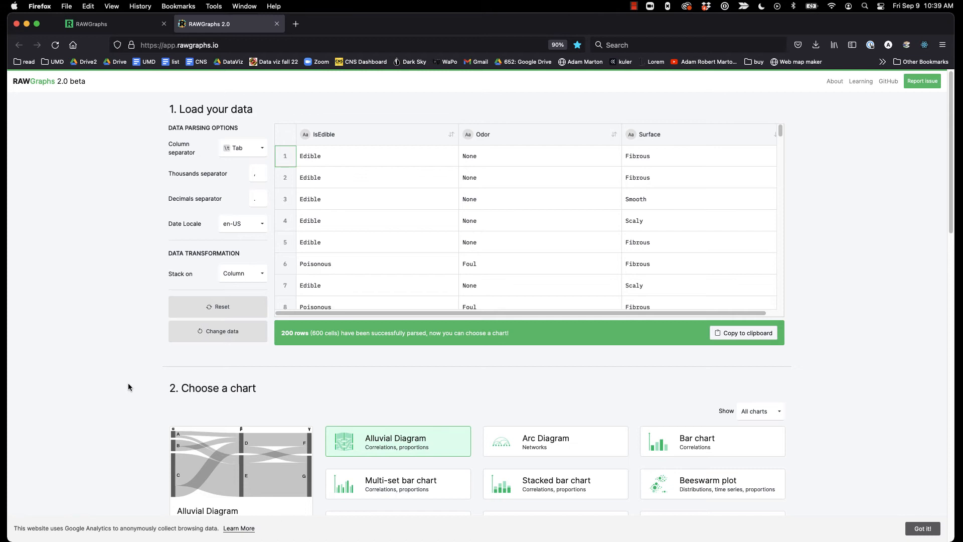
{"action": "scroll", "coordinate": [857, 424], "scroll_direction": "down", "scroll_amount": 5}
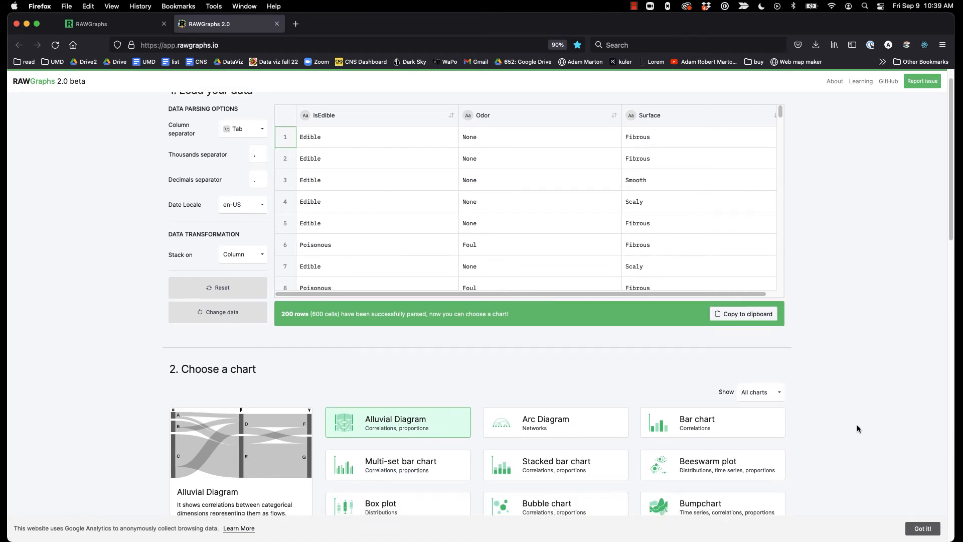
{"action": "scroll", "coordinate": [856, 422], "scroll_direction": "down", "scroll_amount": 7}
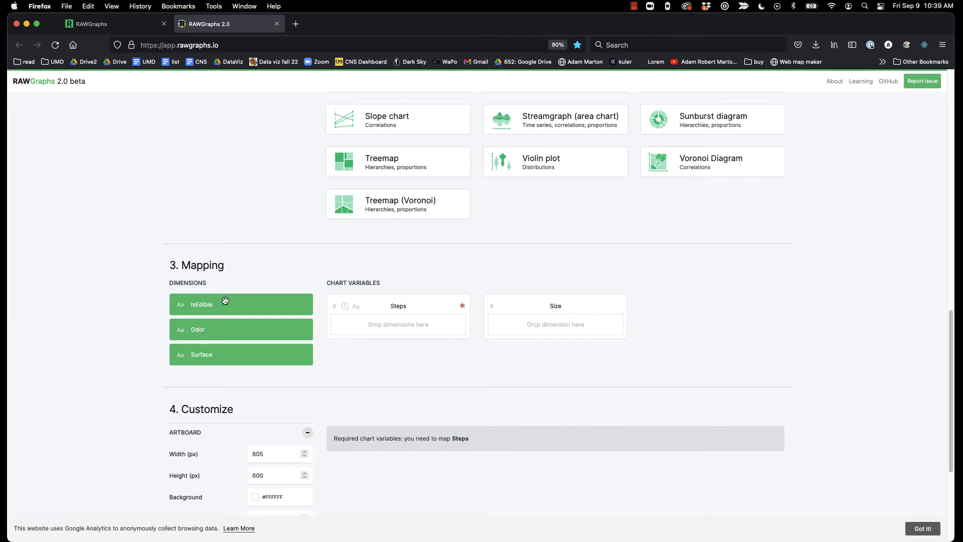
{"action": "left_click_drag", "start_coordinate": [226, 300], "coordinate": [390, 326]}
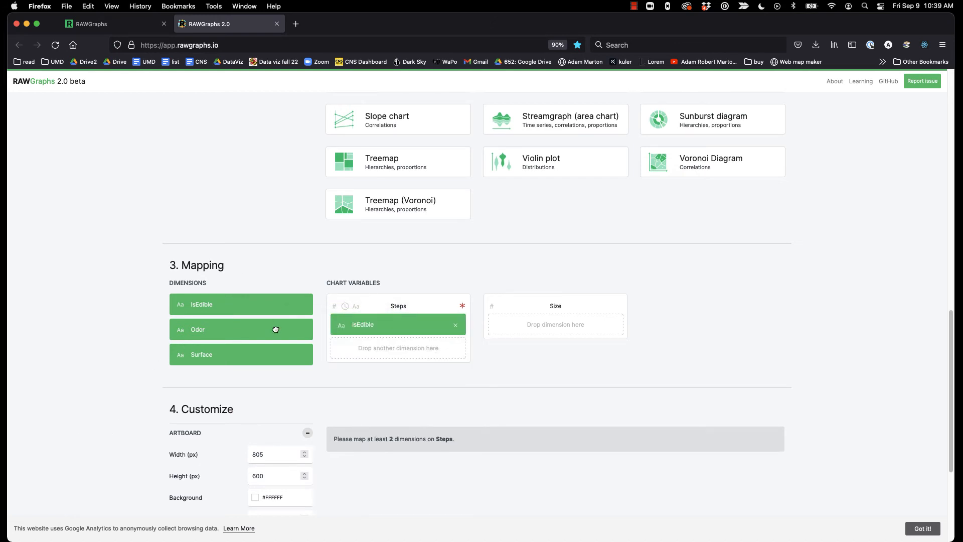
{"action": "left_click_drag", "start_coordinate": [276, 329], "coordinate": [394, 351]}
{"action": "left_click_drag", "start_coordinate": [247, 348], "coordinate": [393, 374]}
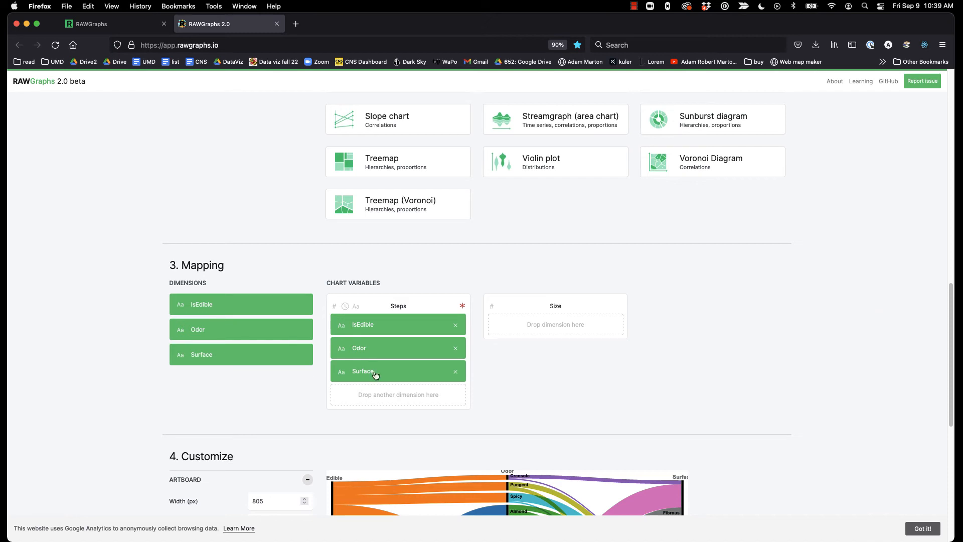
Move Surface ahead of Odor in the Steps mapping and examine the flows from edibility through surface to odor
{"action": "left_click_drag", "start_coordinate": [375, 376], "coordinate": [378, 346]}
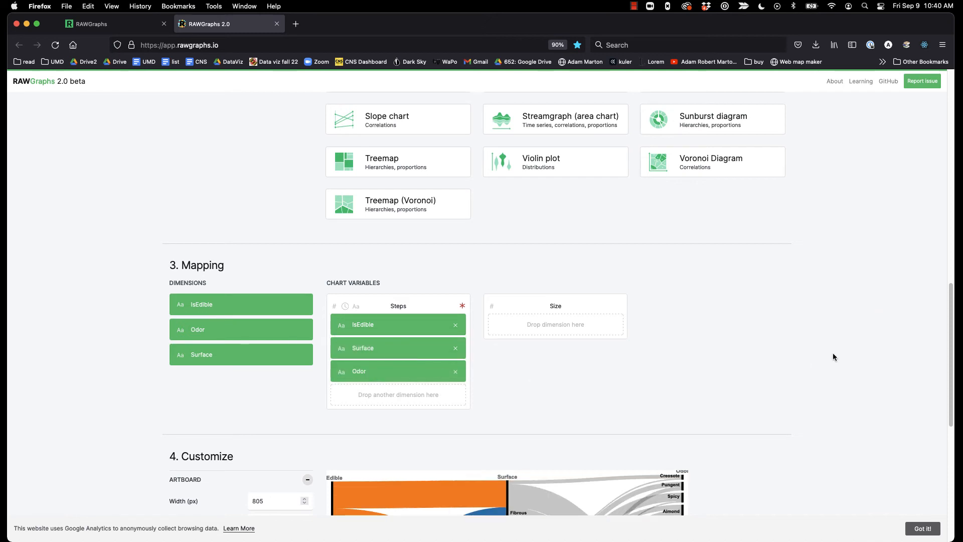
{"action": "scroll", "coordinate": [834, 353], "scroll_direction": "down", "scroll_amount": 5}
{"action": "scroll", "coordinate": [833, 353], "scroll_direction": "down", "scroll_amount": 1}
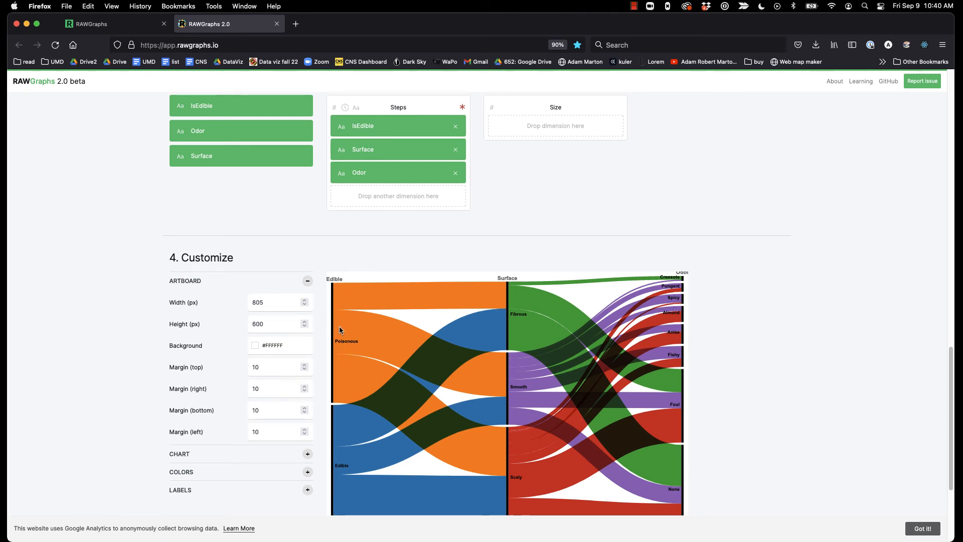
{"action": "mouse_move", "coordinate": [339, 316]}
{"action": "mouse_move", "coordinate": [347, 358]}
{"action": "mouse_move", "coordinate": [515, 301]}
{"action": "scroll", "coordinate": [759, 314], "scroll_direction": "down", "scroll_amount": 1}
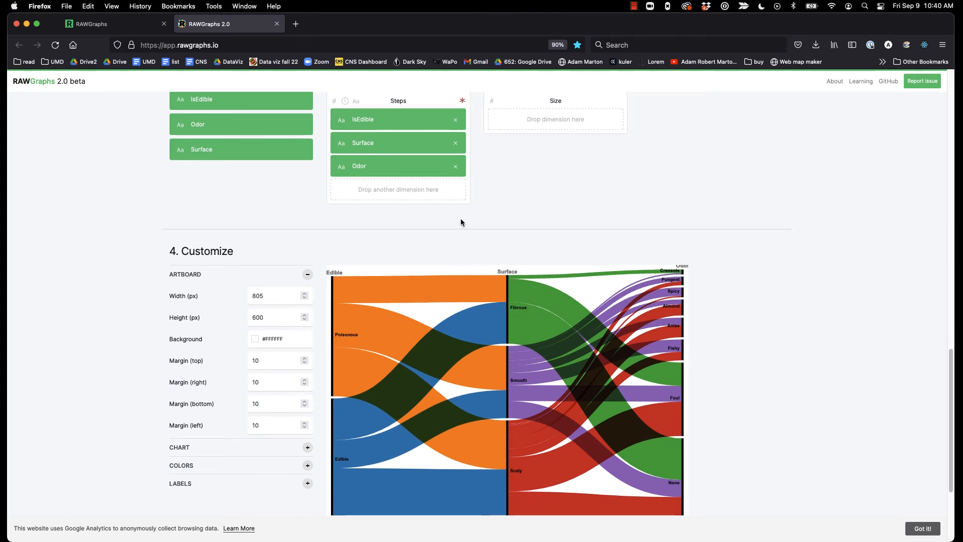
Try the Steps orders Odor, Surface, IsEdible and IsEdible, Odor, Surface, and return to IsEdible, Surface, Odor
{"action": "scroll", "coordinate": [514, 224], "scroll_direction": "up", "scroll_amount": 2}
{"action": "left_click_drag", "start_coordinate": [384, 132], "coordinate": [397, 156]}
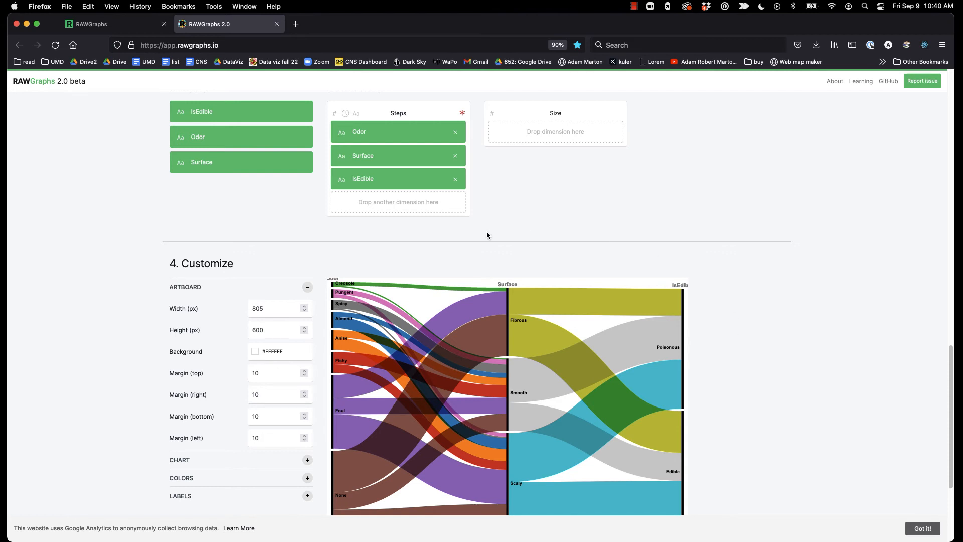
{"action": "left_click_drag", "start_coordinate": [394, 176], "coordinate": [395, 131]}
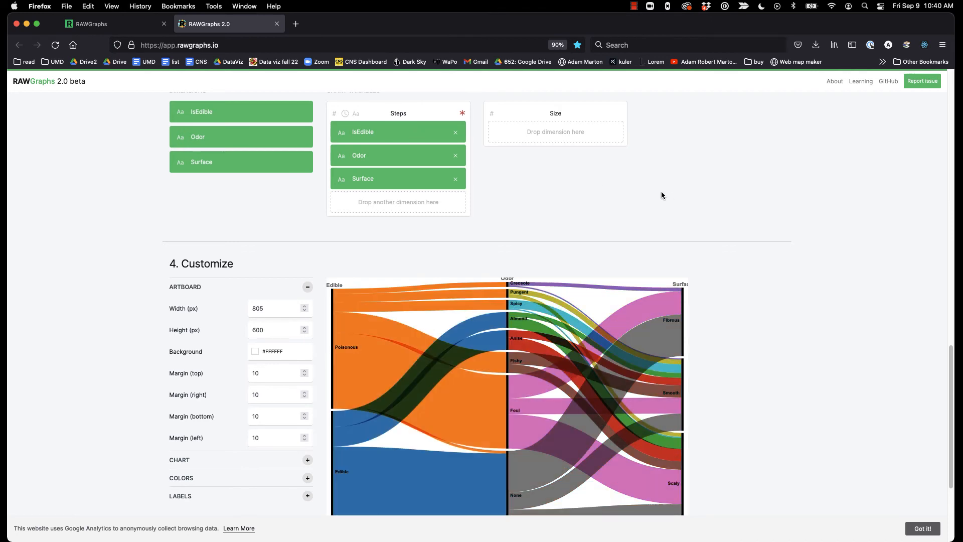
{"action": "left_click_drag", "start_coordinate": [427, 179], "coordinate": [409, 156]}
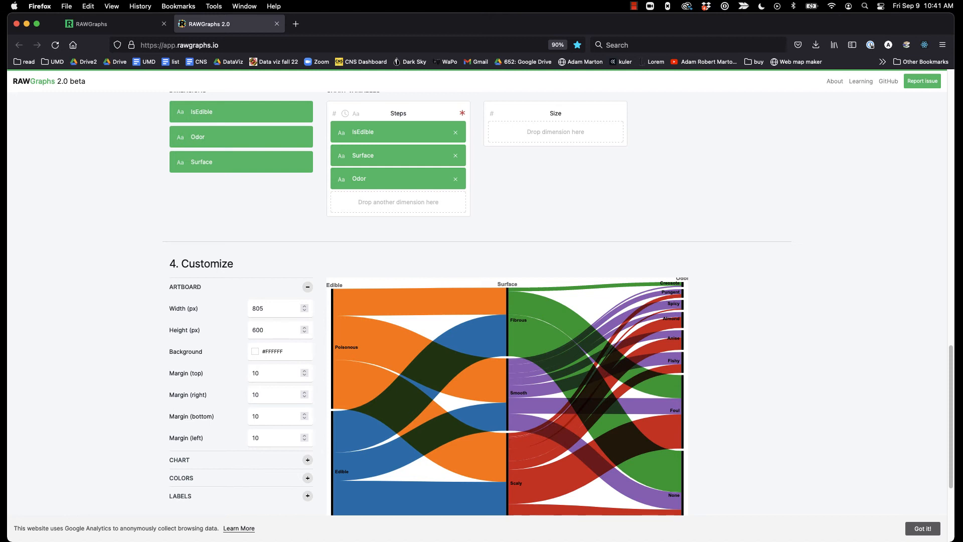
Set the alluvial diagram's artboard width to 1080 px
{"action": "double_click", "coordinate": [258, 308]}
{"action": "type", "text": "1080"}
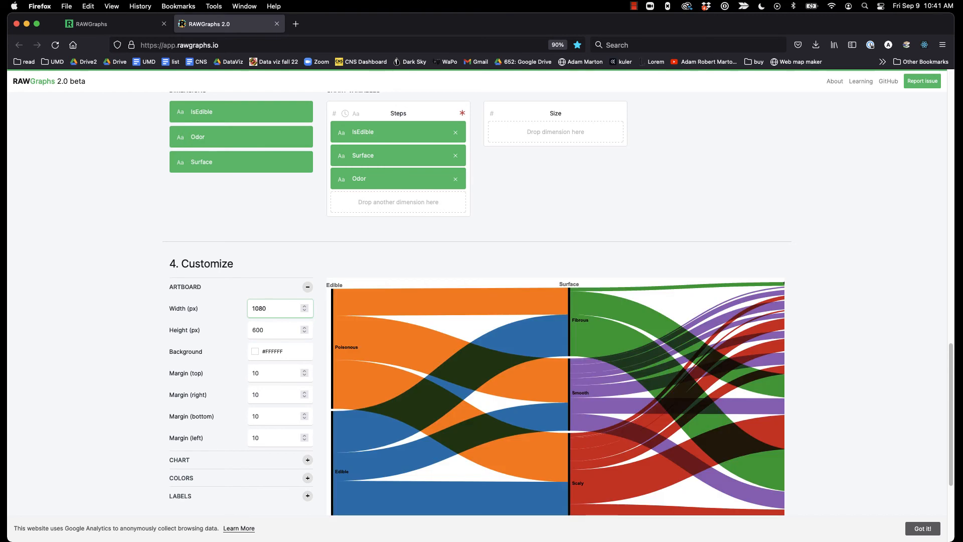
Set the artboard height to 720 px, the top margin to 30 and the right margin to 100
{"action": "double_click", "coordinate": [273, 335]}
{"action": "type", "text": "720"}
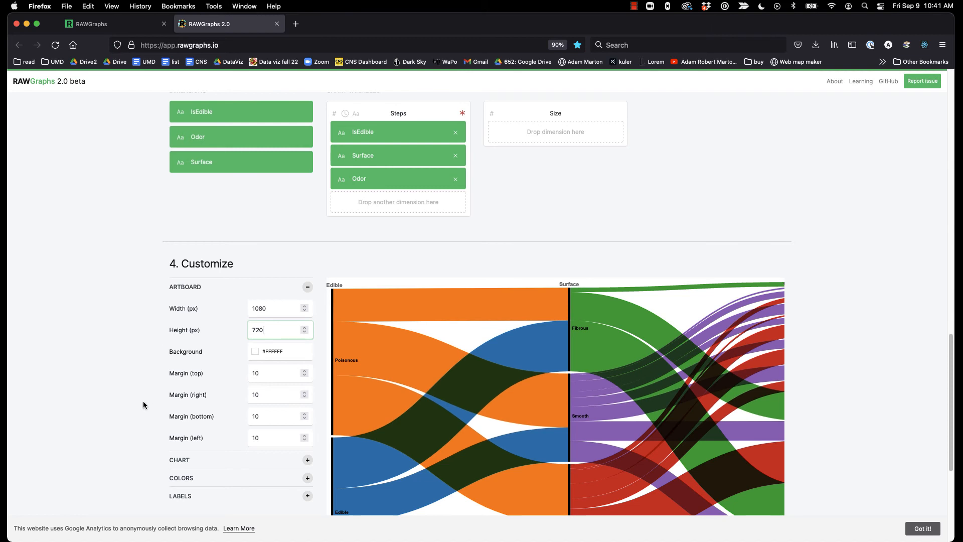
{"action": "scroll", "coordinate": [267, 378], "scroll_direction": "down", "scroll_amount": 1}
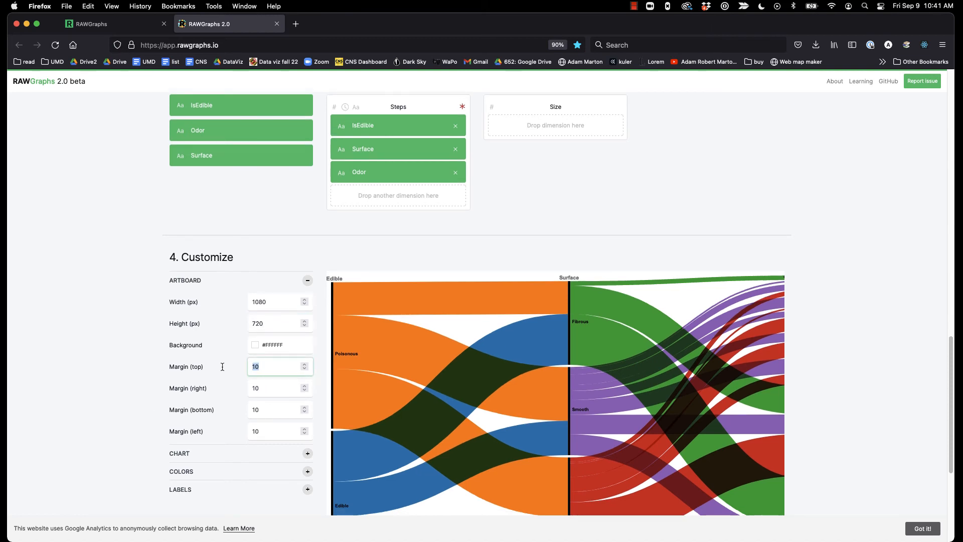
{"action": "type", "text": "30"}
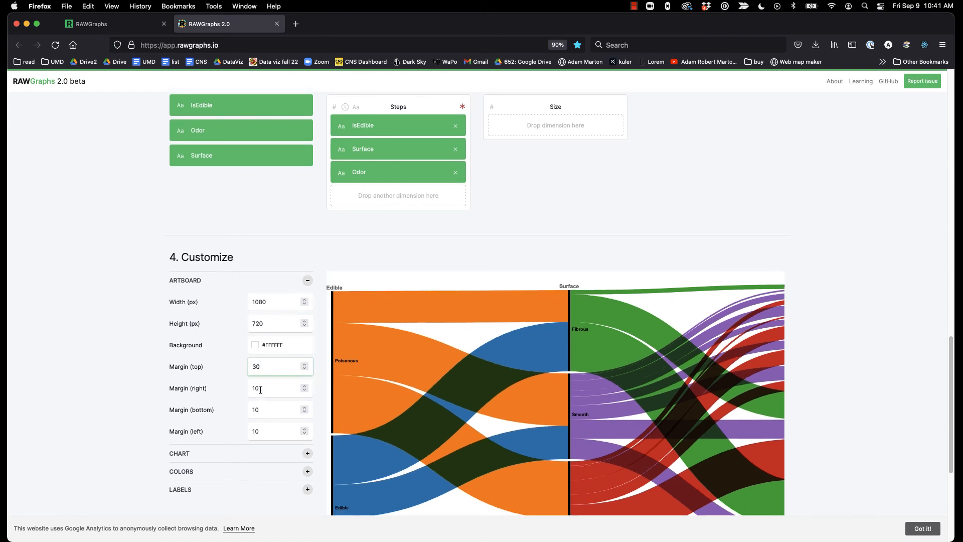
{"action": "key", "text": "Tab"}
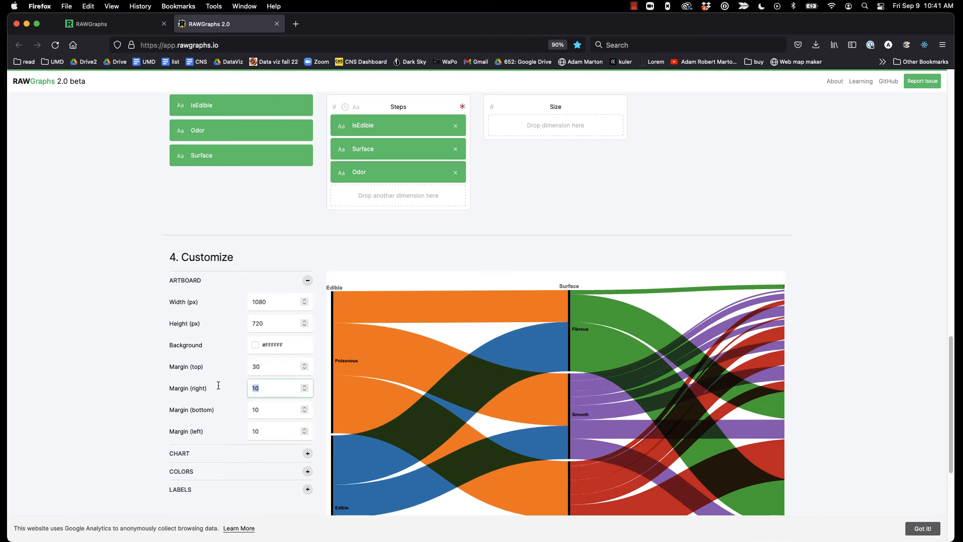
{"action": "type", "text": "100"}
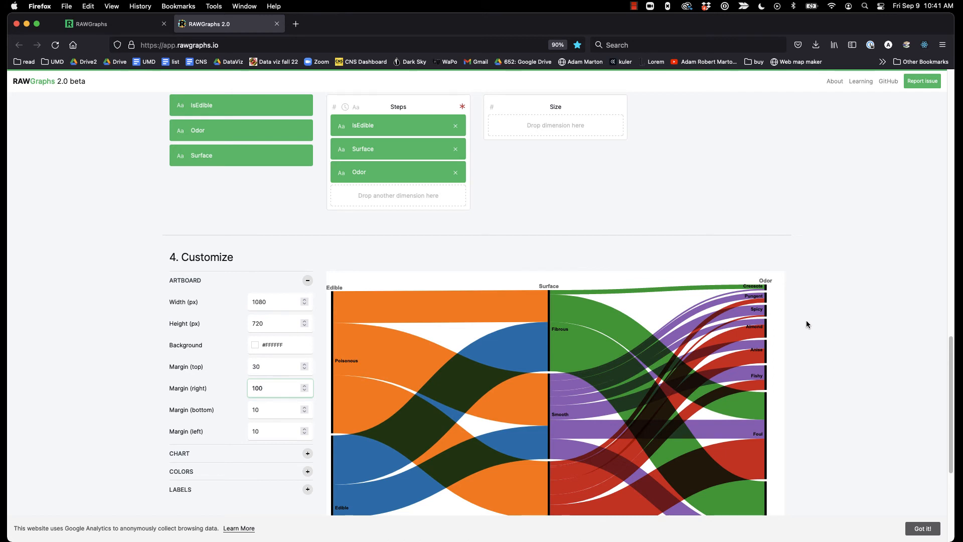
Set the artboard's bottom and left margins to 30 each
{"action": "scroll", "coordinate": [806, 323], "scroll_direction": "down", "scroll_amount": 1}
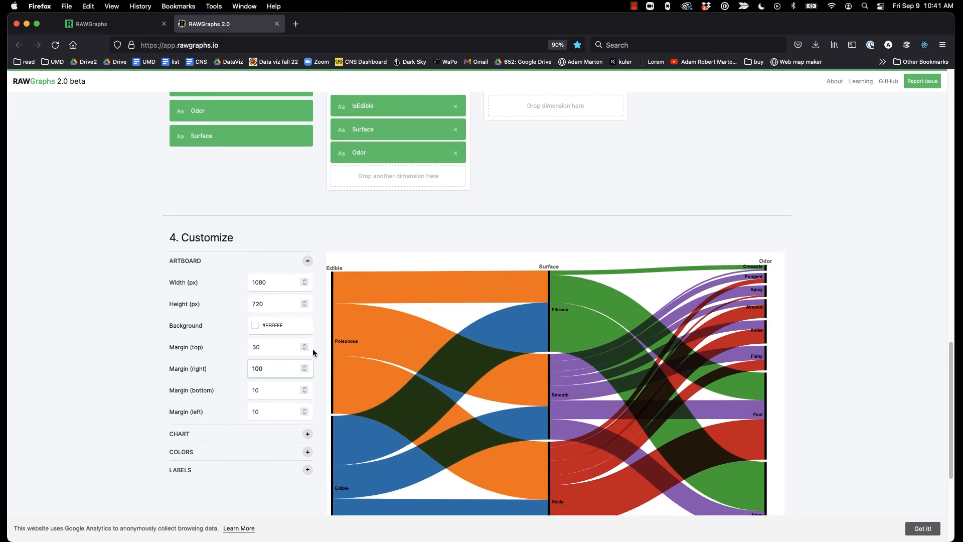
{"action": "double_click", "coordinate": [256, 391]}
{"action": "type", "text": "30"}
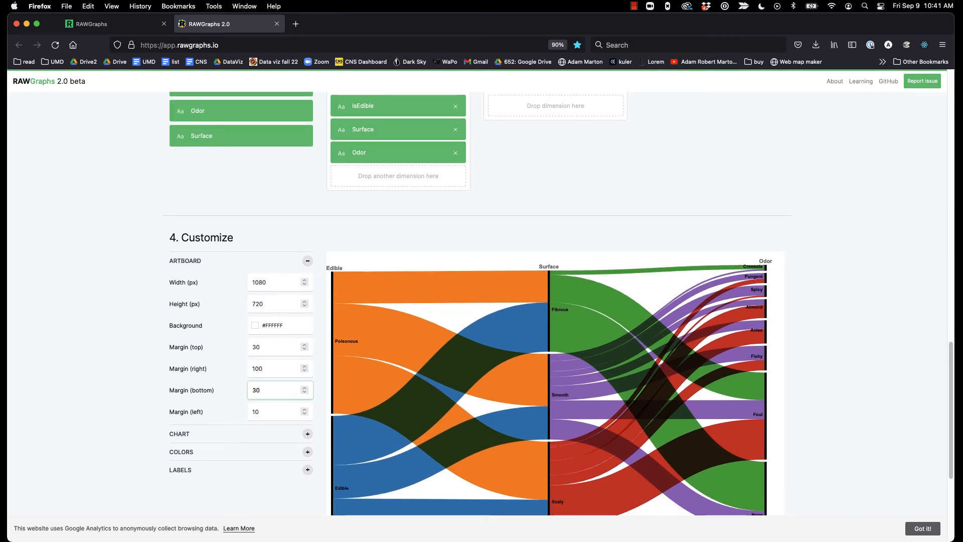
{"action": "key", "text": "Tab"}
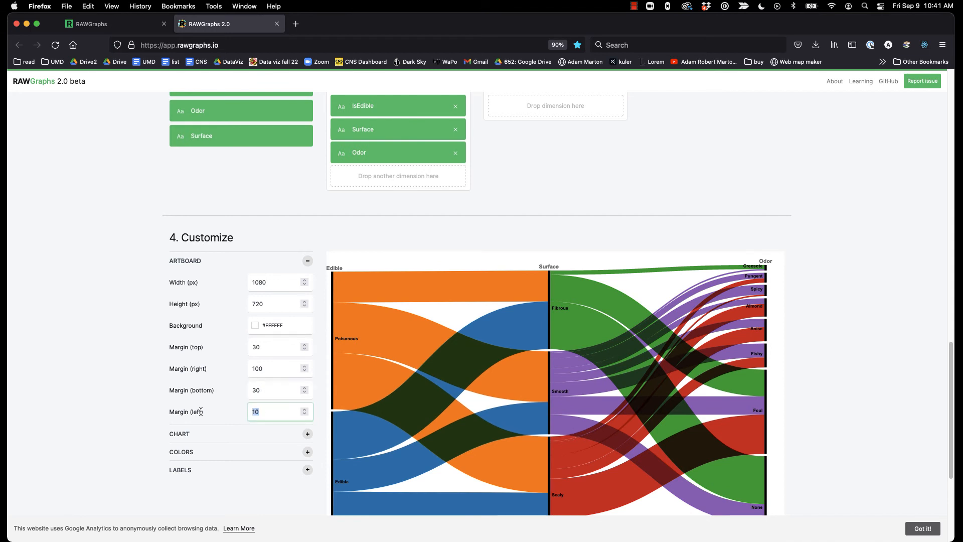
{"action": "type", "text": "30"}
{"action": "scroll", "coordinate": [817, 270], "scroll_direction": "down", "scroll_amount": 3}
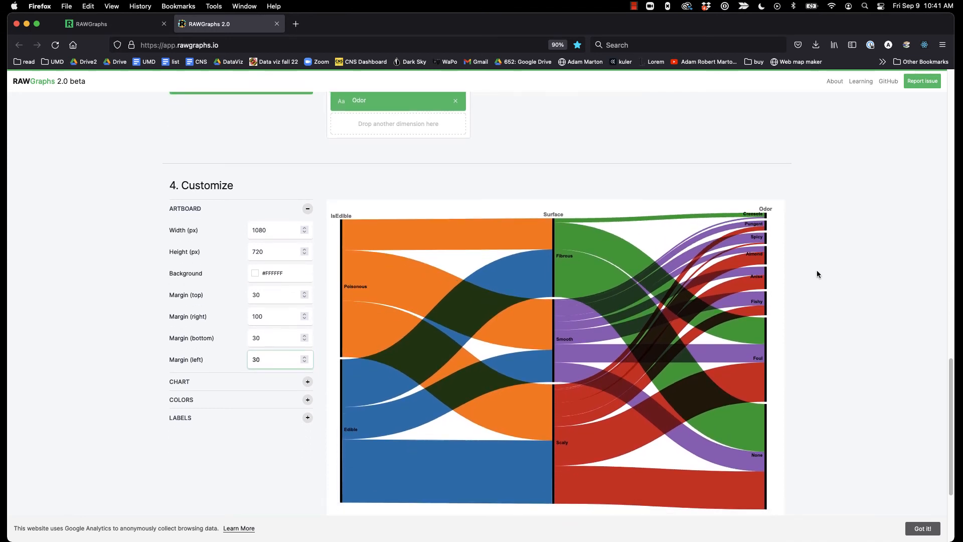
{"action": "scroll", "coordinate": [817, 271], "scroll_direction": "up", "scroll_amount": 1}
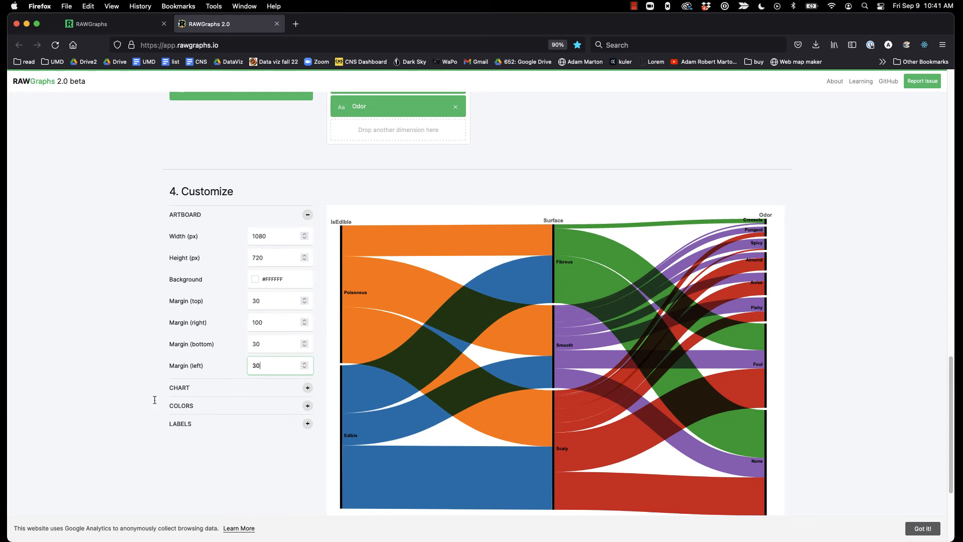
Expand the chart options and sort the diagram's nodes by Minimize Overlaps
{"action": "left_click", "coordinate": [308, 387]}
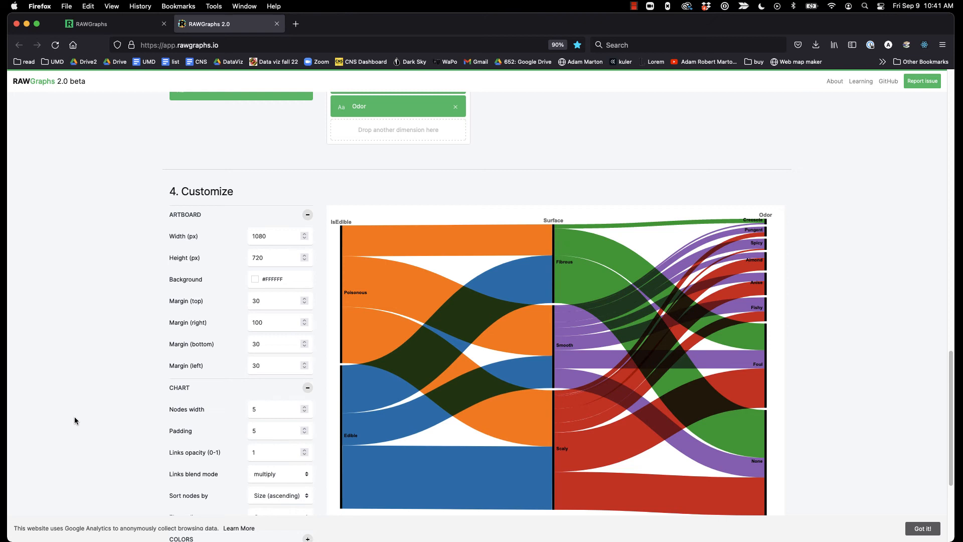
{"action": "scroll", "coordinate": [74, 417], "scroll_direction": "down", "scroll_amount": 2}
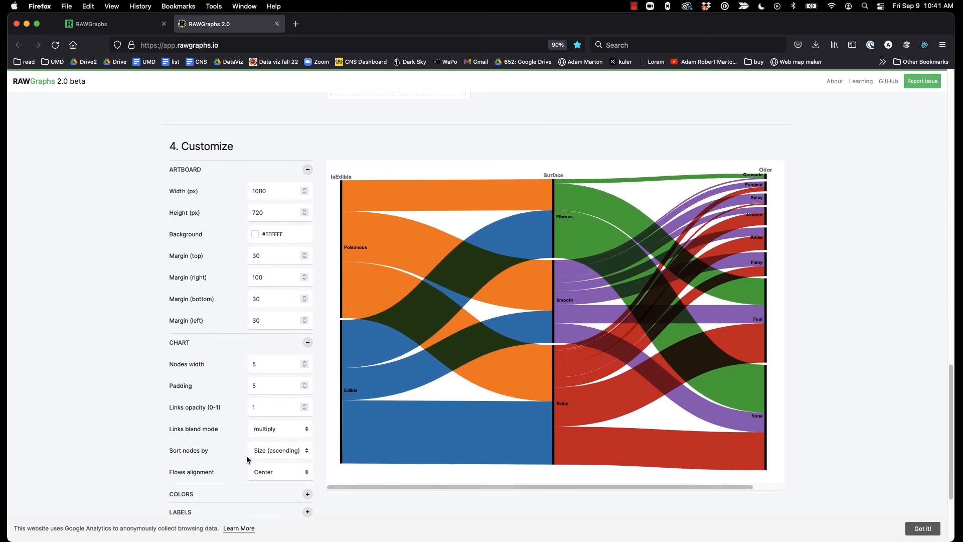
{"action": "left_click", "coordinate": [275, 450]}
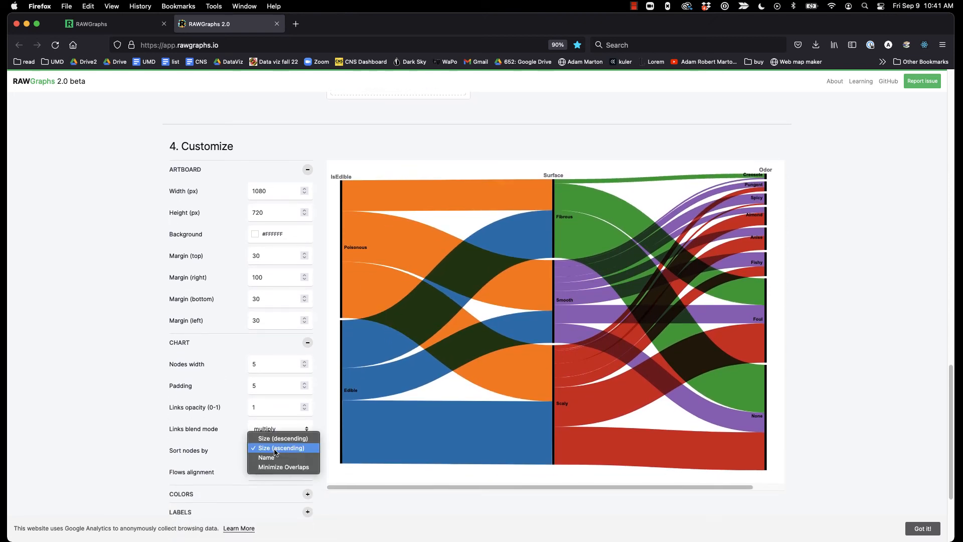
{"action": "left_click", "coordinate": [273, 465]}
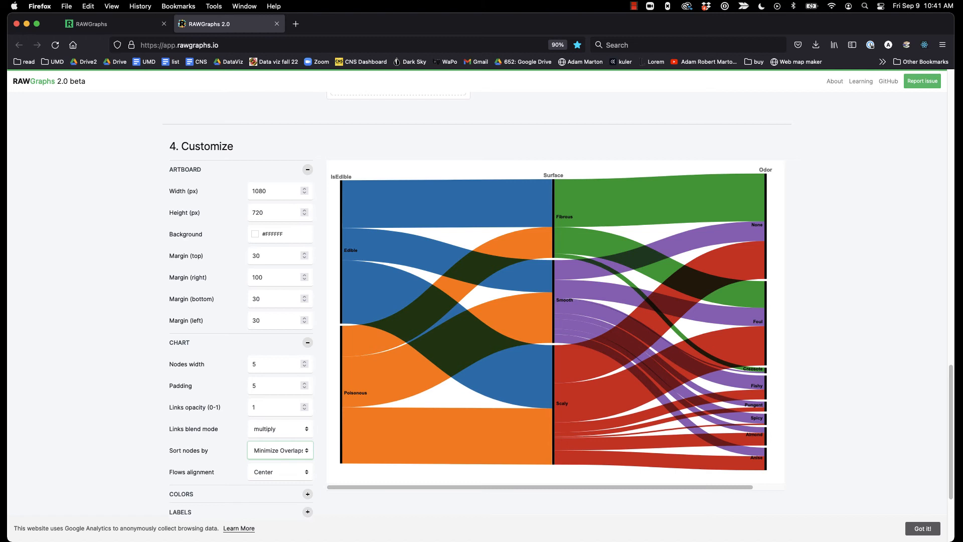
Name the export file mushroom-viz-raw and download the diagram as SVG
{"action": "scroll", "coordinate": [840, 307], "scroll_direction": "down", "scroll_amount": 5}
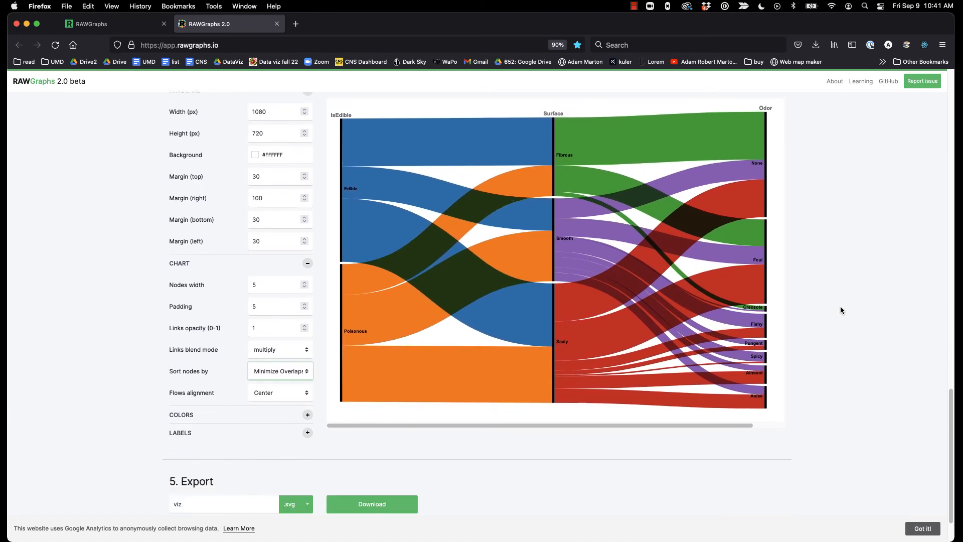
{"action": "left_click", "coordinate": [261, 457]}
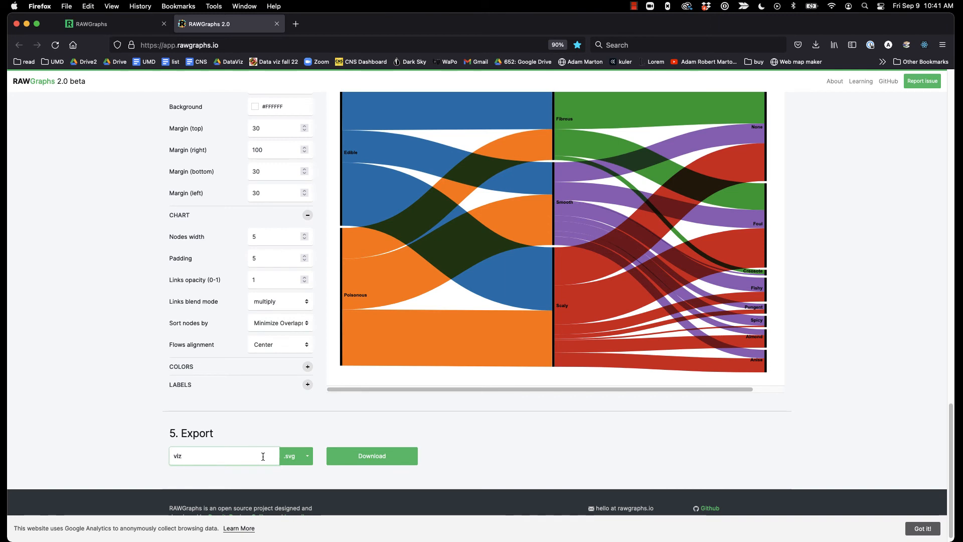
{"action": "type", "text": "mushroom-viz"}
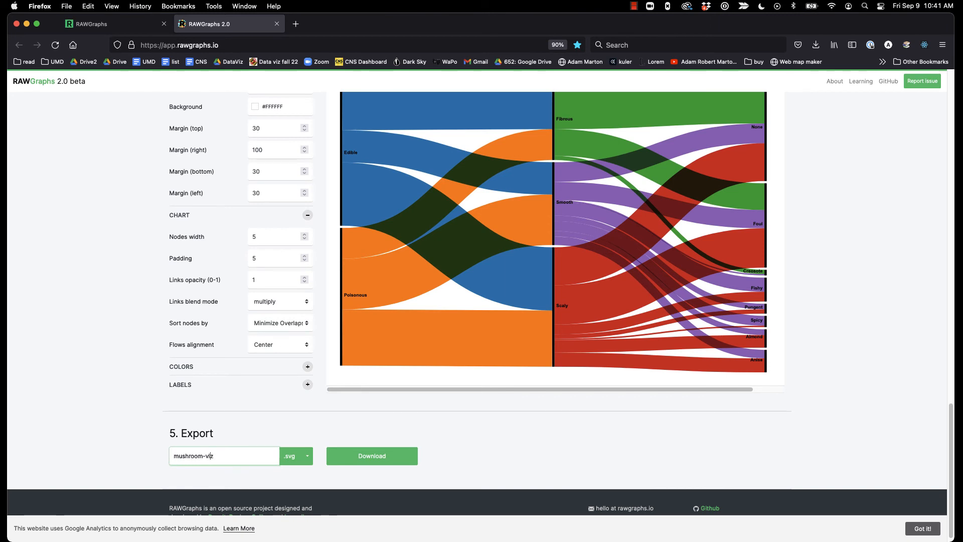
{"action": "type", "text": "-raw"}
{"action": "left_click", "coordinate": [372, 449]}
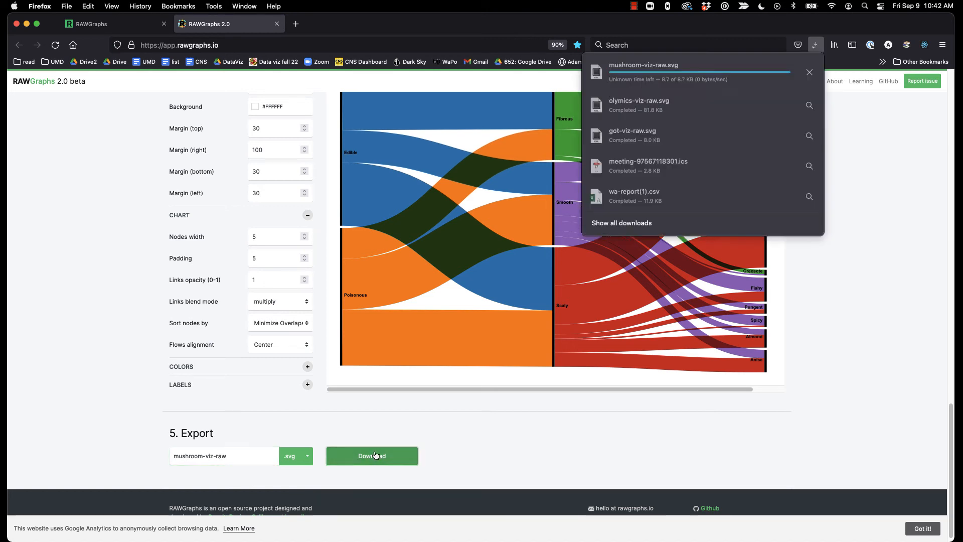
Find mushroom-viz-raw.svg in the Downloads folder and open it with Adobe Illustrator 2022
{"action": "left_click", "coordinate": [820, 520]}
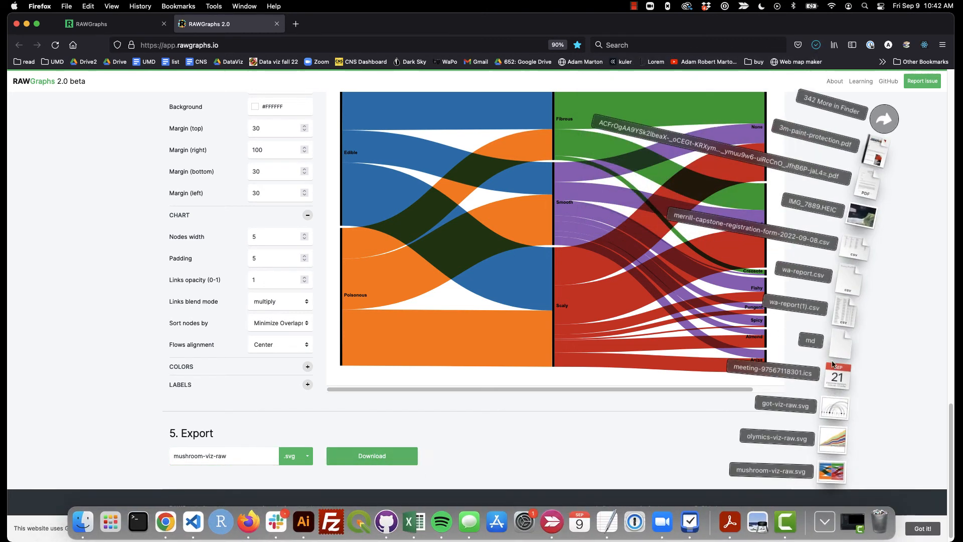
{"action": "left_click", "coordinate": [879, 122]}
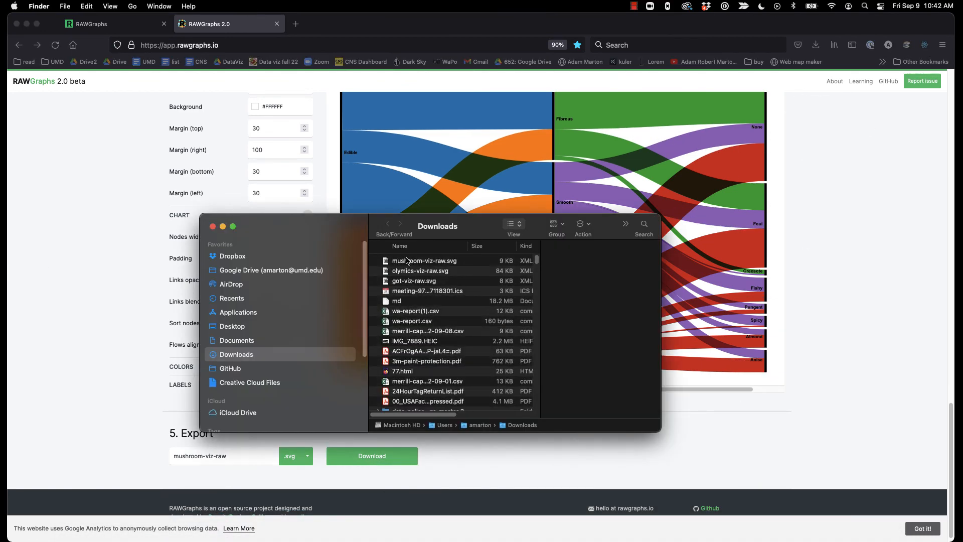
{"action": "left_click", "coordinate": [406, 261]}
{"action": "right_click", "coordinate": [407, 260]}
{"action": "mouse_move", "coordinate": [502, 277]}
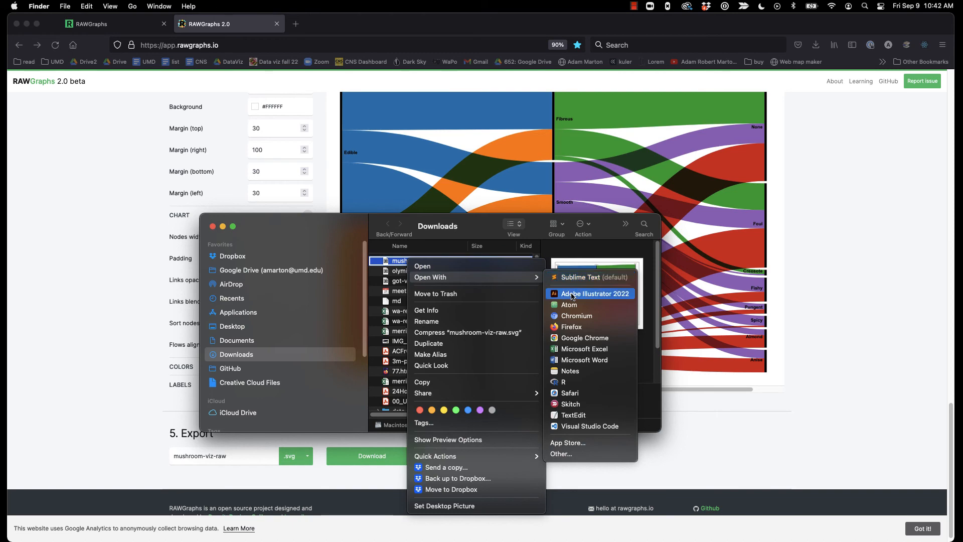
{"action": "left_click", "coordinate": [577, 294]}
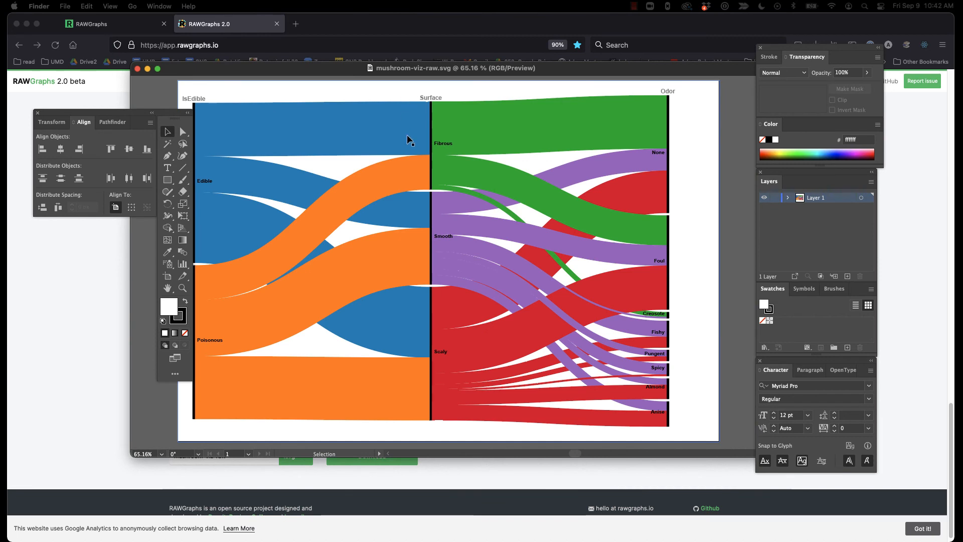
Delete the white background rectangle behind the alluvial diagram and repeatedly ungroup the diagram's artwork
{"action": "left_click", "coordinate": [409, 140]}
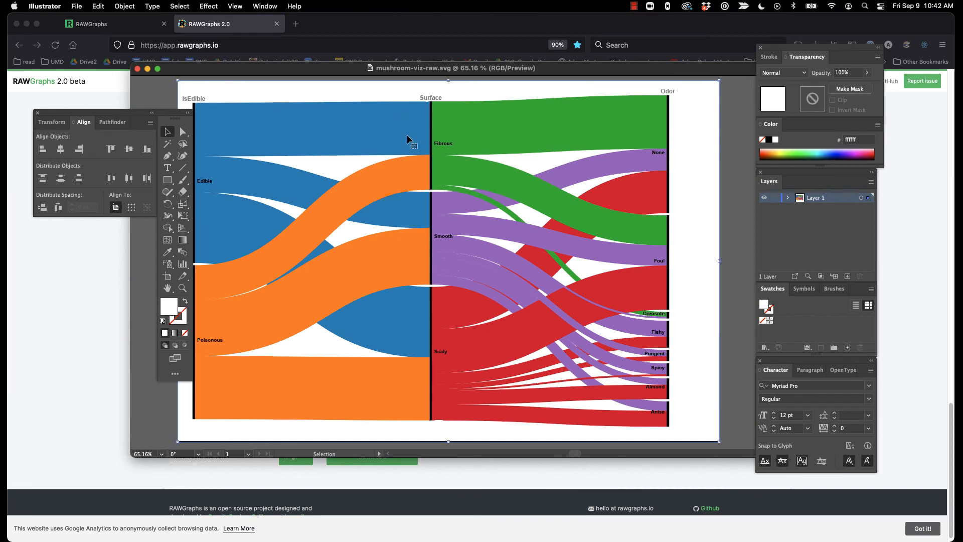
{"action": "key", "text": "Delete"}
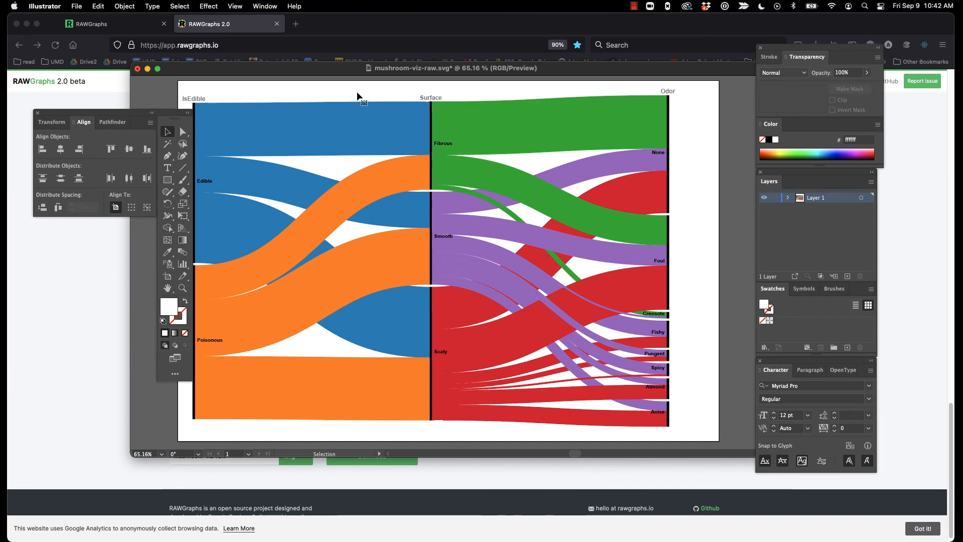
{"action": "left_click", "coordinate": [357, 124]}
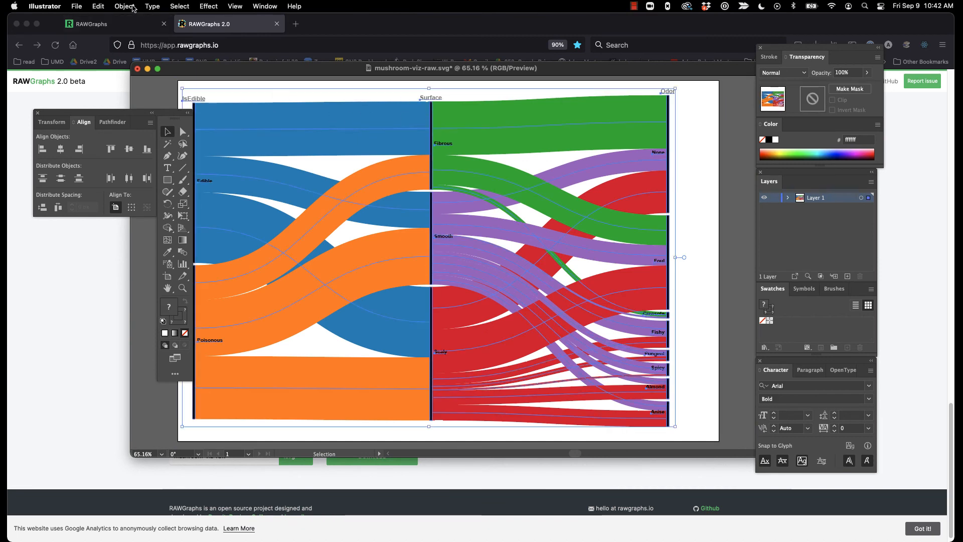
{"action": "left_click", "coordinate": [125, 6]}
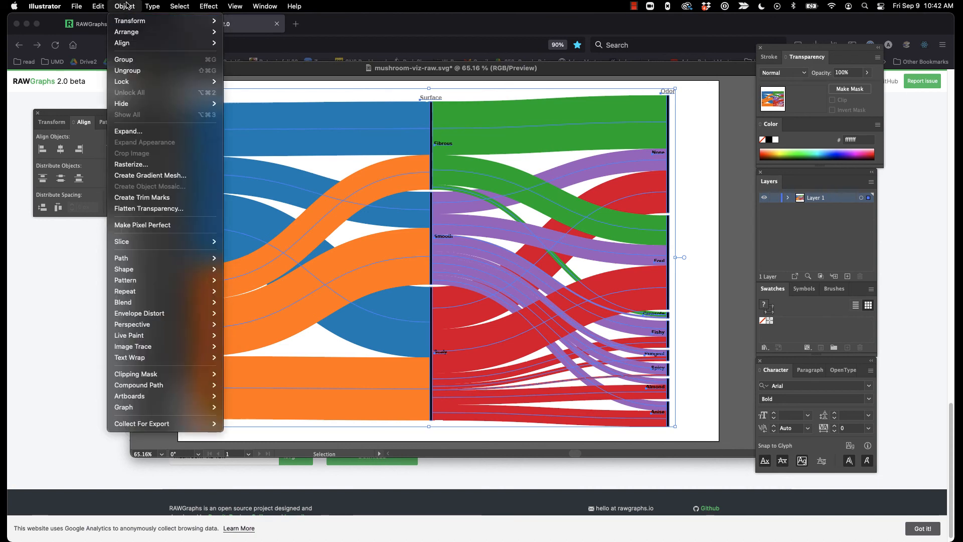
{"action": "left_click", "coordinate": [133, 72]}
{"action": "left_click", "coordinate": [124, 6]}
{"action": "left_click", "coordinate": [136, 72]}
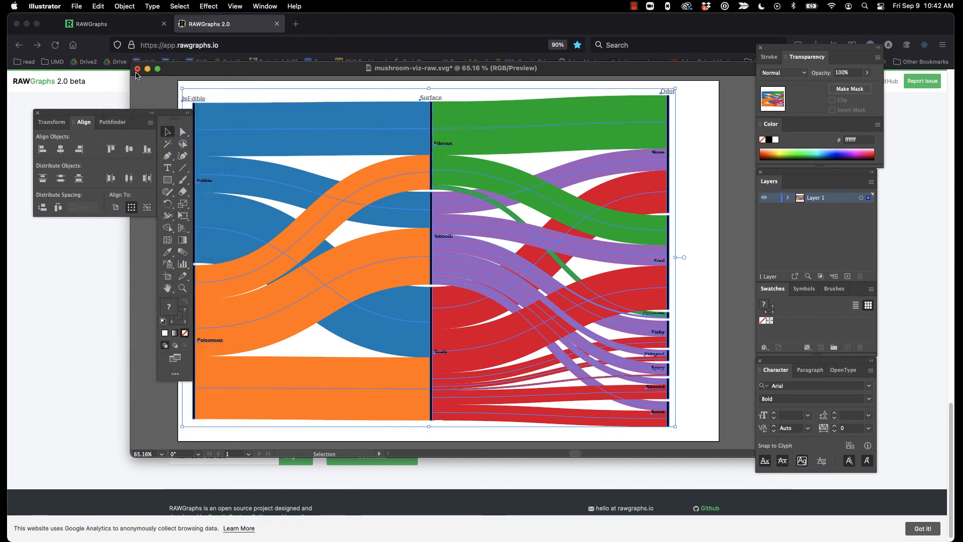
{"action": "left_click", "coordinate": [130, 6]}
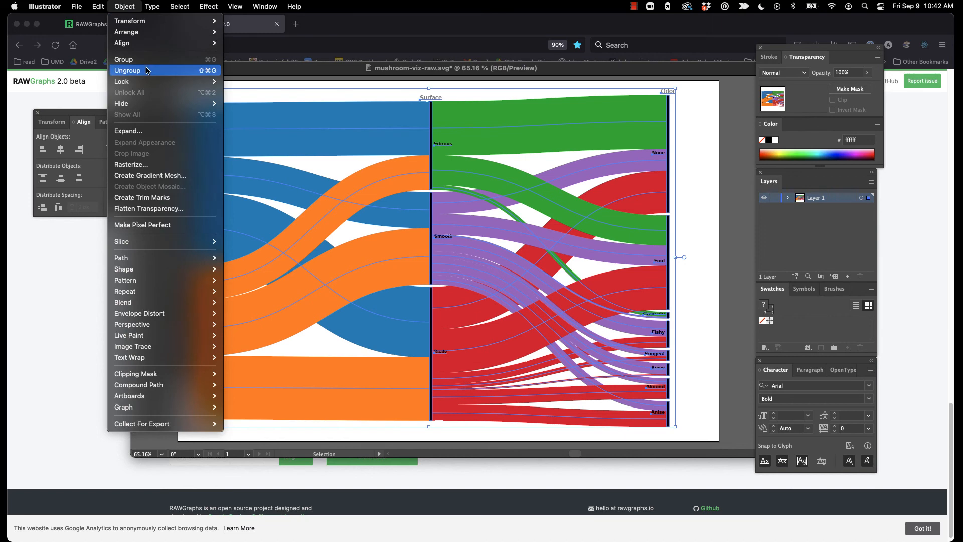
{"action": "left_click", "coordinate": [147, 70]}
{"action": "left_click", "coordinate": [355, 85]}
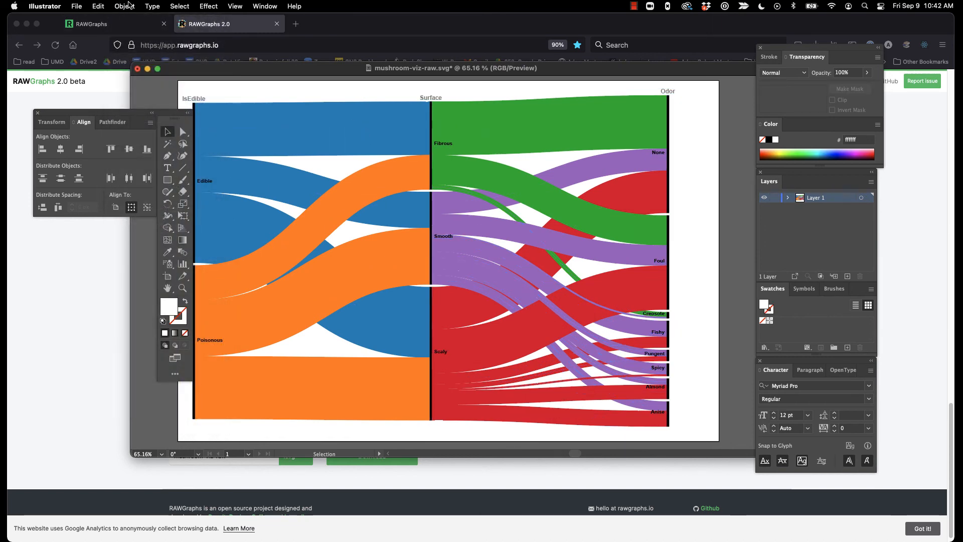
{"action": "left_click", "coordinate": [127, 5]}
{"action": "left_click", "coordinate": [307, 105]}
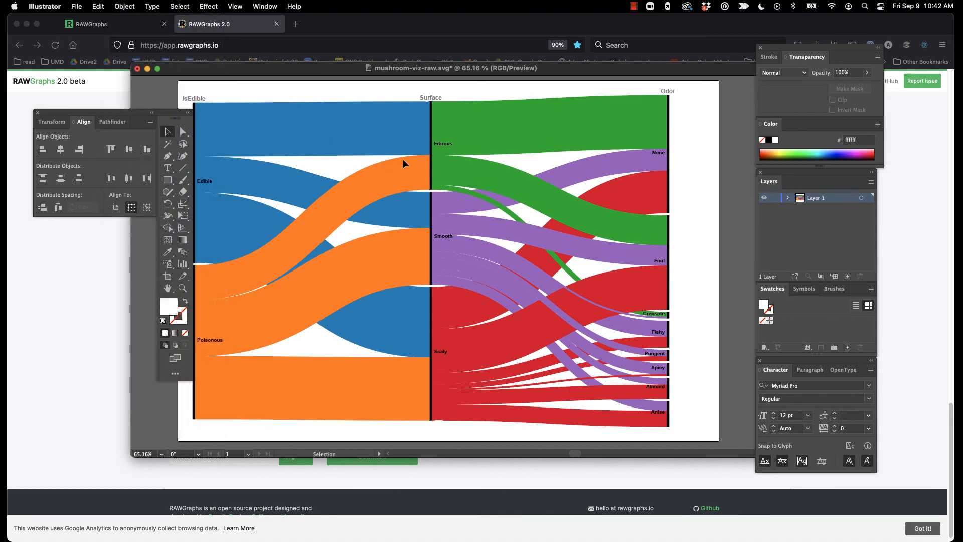
Reposition the document window, select the whole diagram and ungroup it once more
{"action": "left_click_drag", "start_coordinate": [434, 75], "coordinate": [509, 106]}
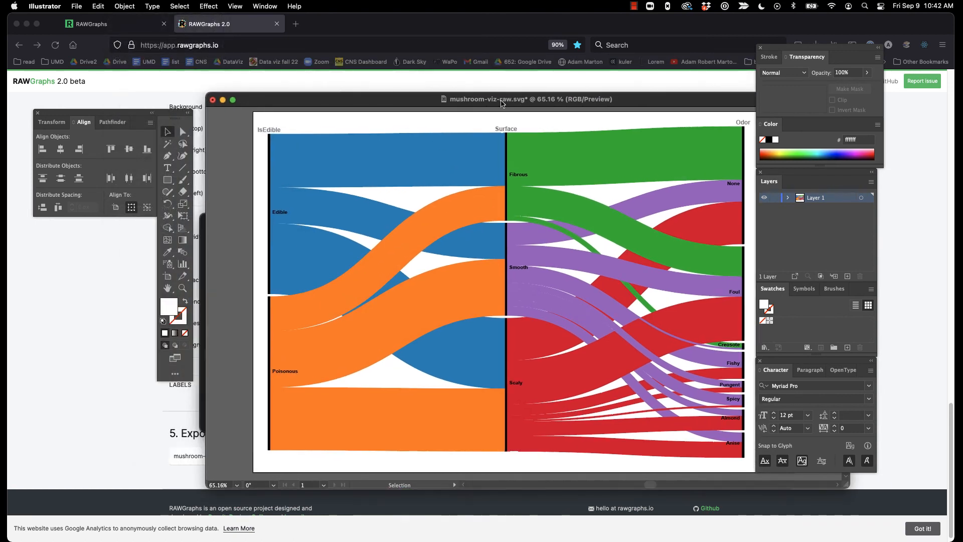
{"action": "key", "text": "super+a"}
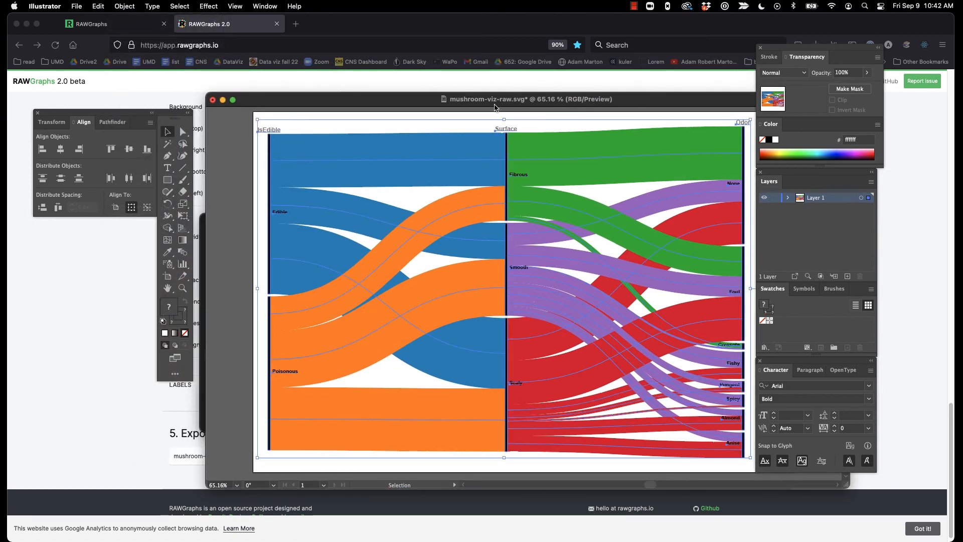
{"action": "left_click", "coordinate": [245, 140]}
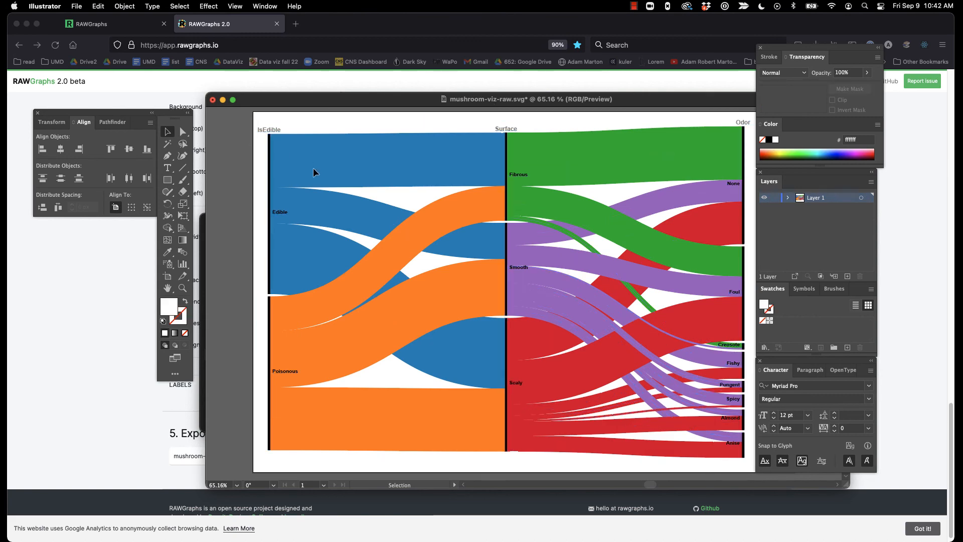
{"action": "left_click", "coordinate": [334, 209]}
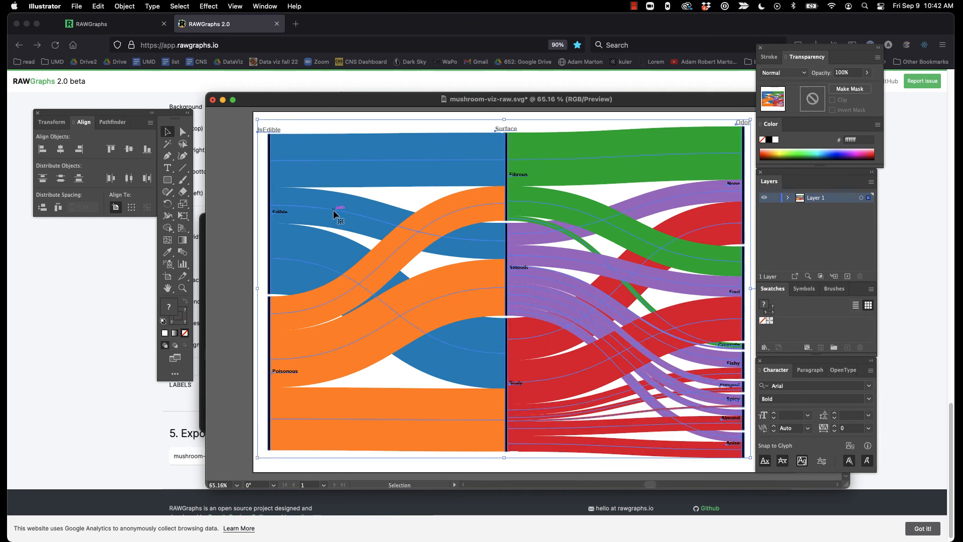
{"action": "left_click", "coordinate": [125, 6]}
{"action": "left_click", "coordinate": [132, 70]}
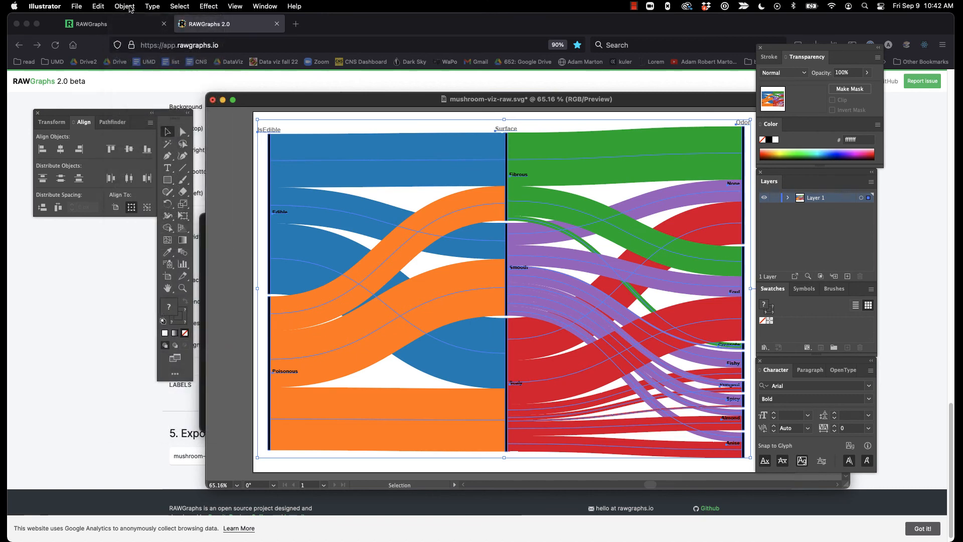
Ungroup the selected diagram artwork twice more and clear the selection
{"action": "left_click", "coordinate": [130, 6]}
{"action": "left_click", "coordinate": [131, 71]}
{"action": "left_click", "coordinate": [129, 6]}
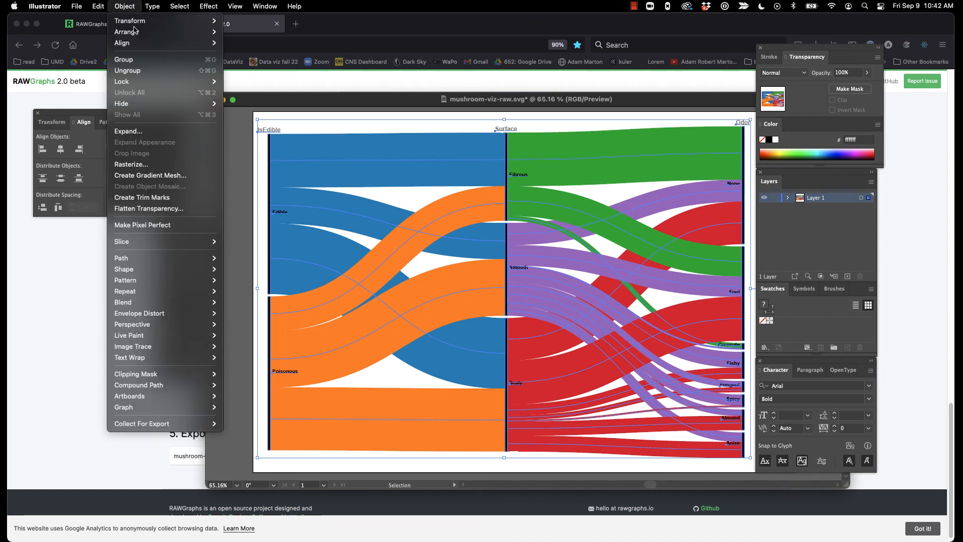
{"action": "left_click", "coordinate": [132, 71]}
{"action": "left_click", "coordinate": [238, 132]}
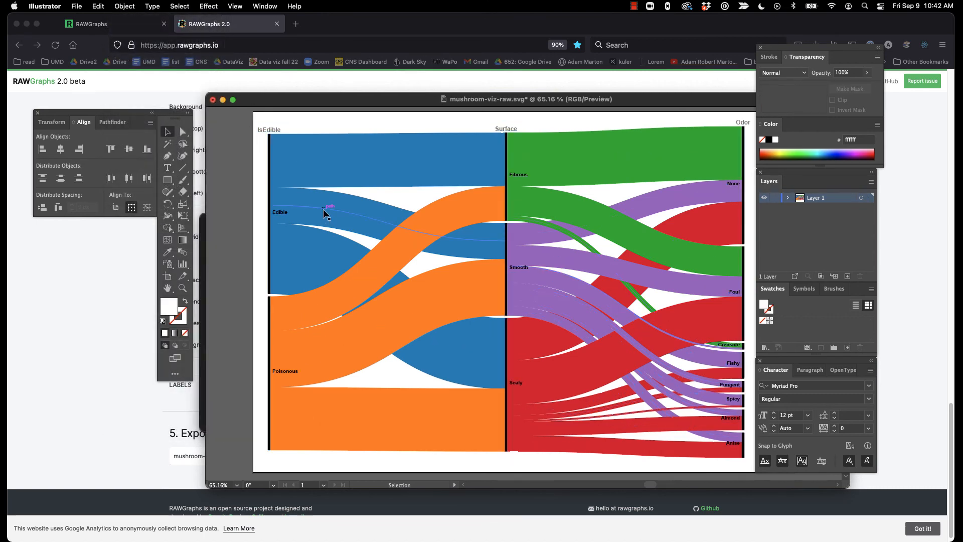
Select individual flows and category labels across the diagram to check that each is a separate editable object
{"action": "left_click", "coordinate": [323, 208]}
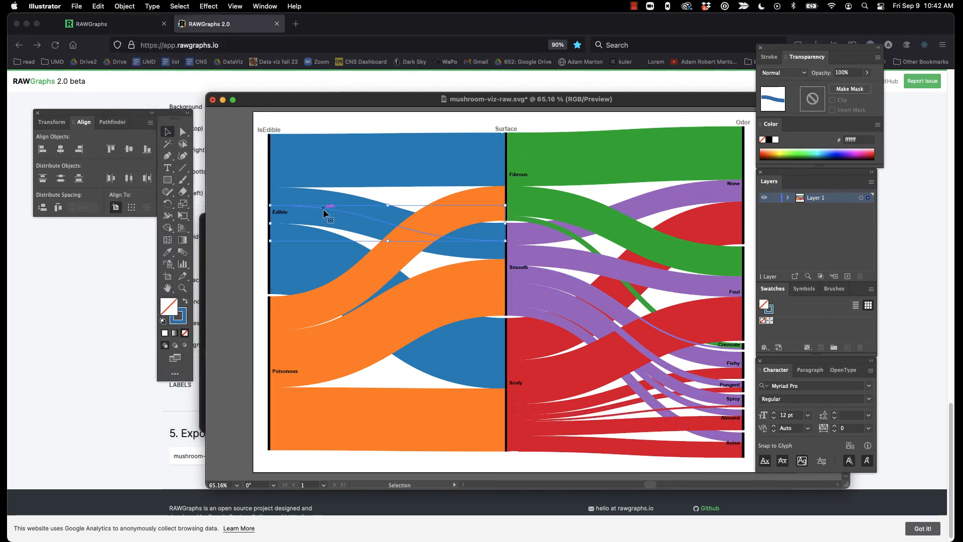
{"action": "left_click", "coordinate": [553, 203]}
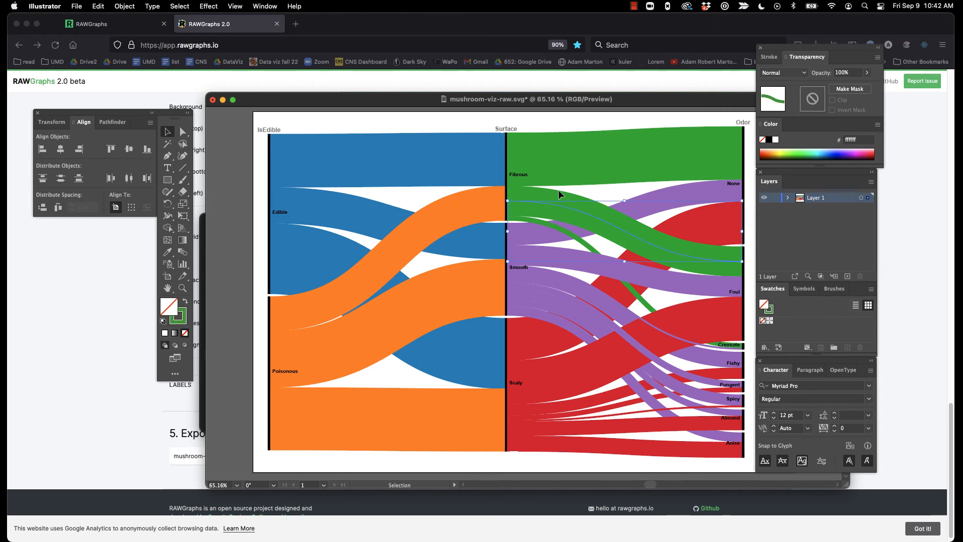
{"action": "left_click", "coordinate": [573, 158]}
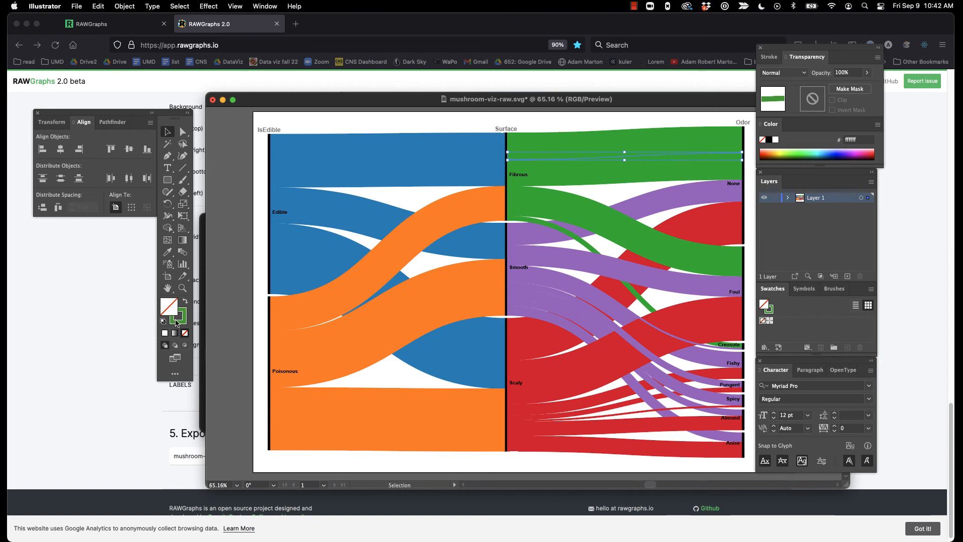
{"action": "left_click", "coordinate": [382, 384]}
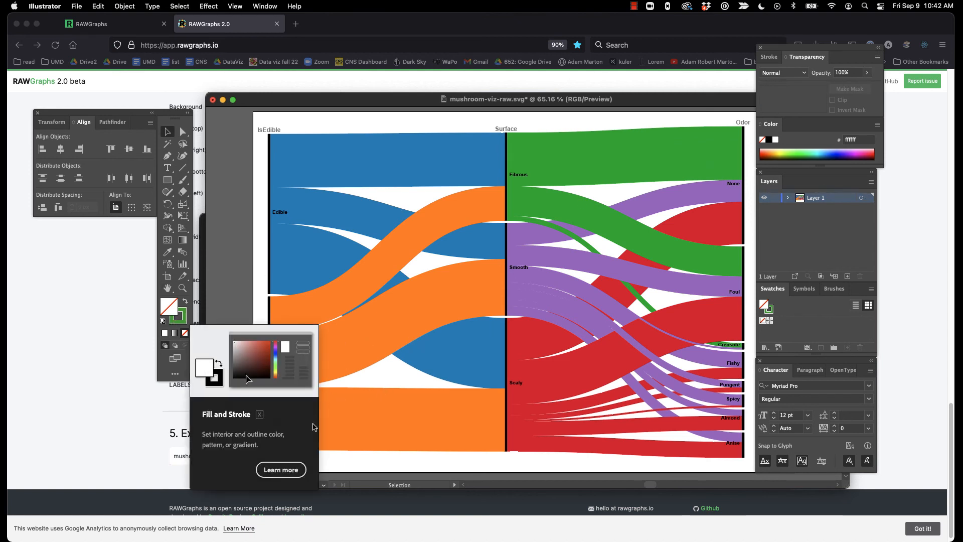
{"action": "left_click", "coordinate": [419, 418]}
{"action": "left_click", "coordinate": [401, 317]}
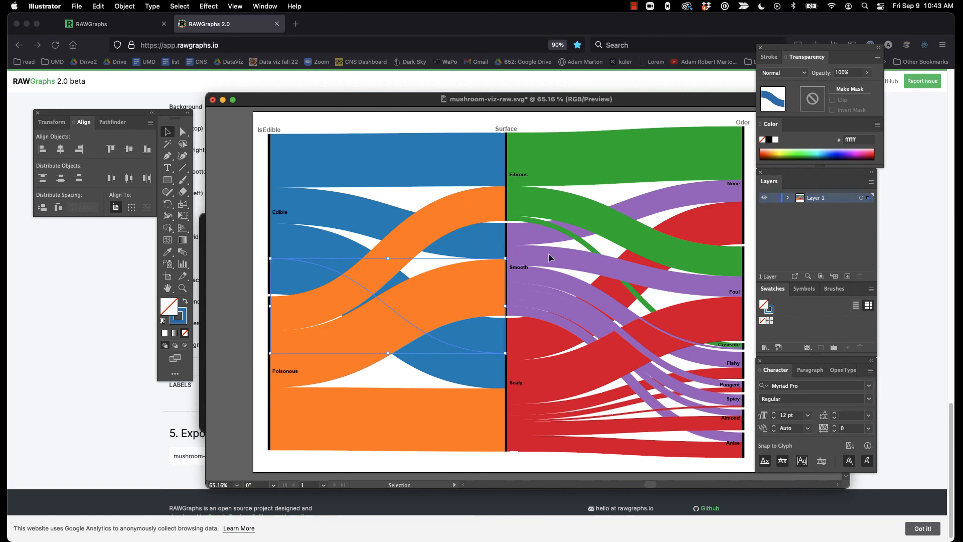
{"action": "scroll", "coordinate": [547, 239], "scroll_direction": "down", "scroll_amount": 1}
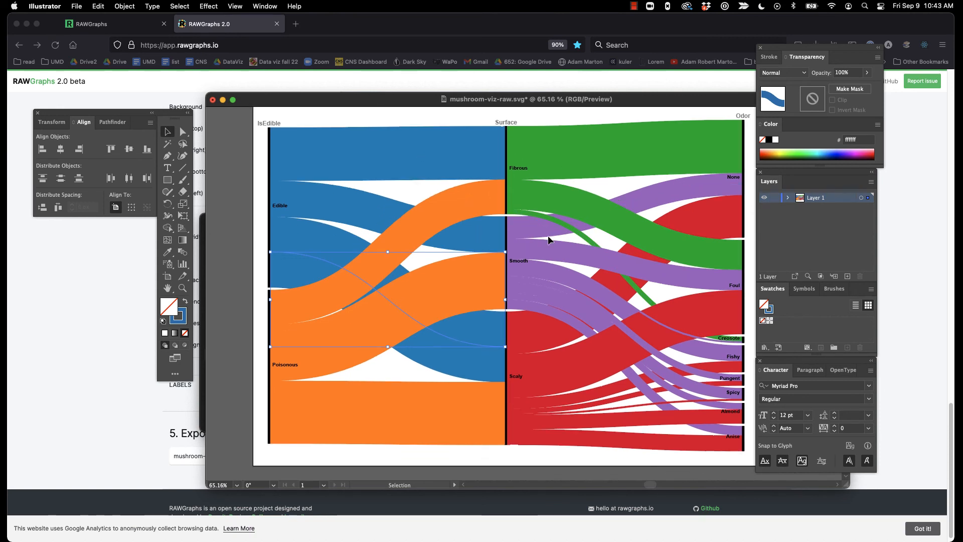
{"action": "left_click", "coordinate": [519, 261]}
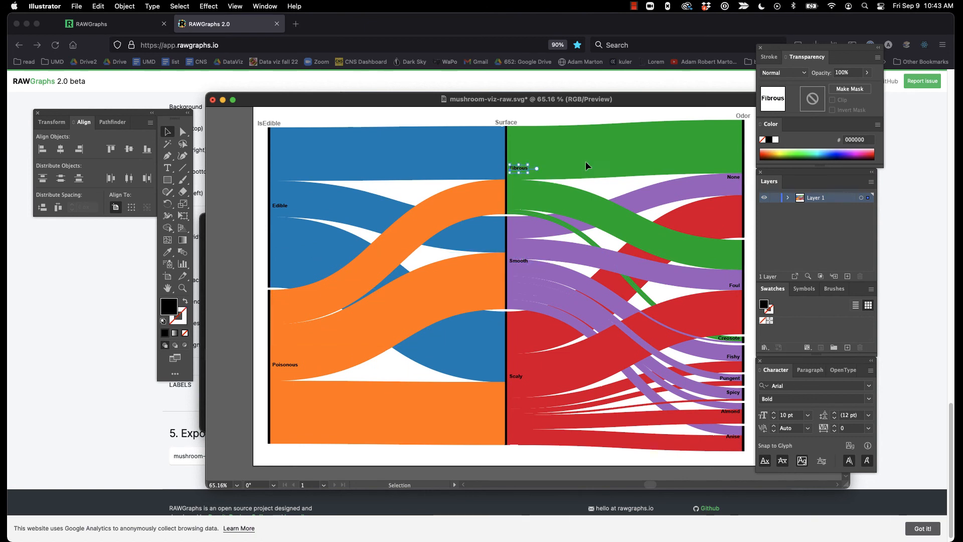
{"action": "left_click", "coordinate": [733, 176]}
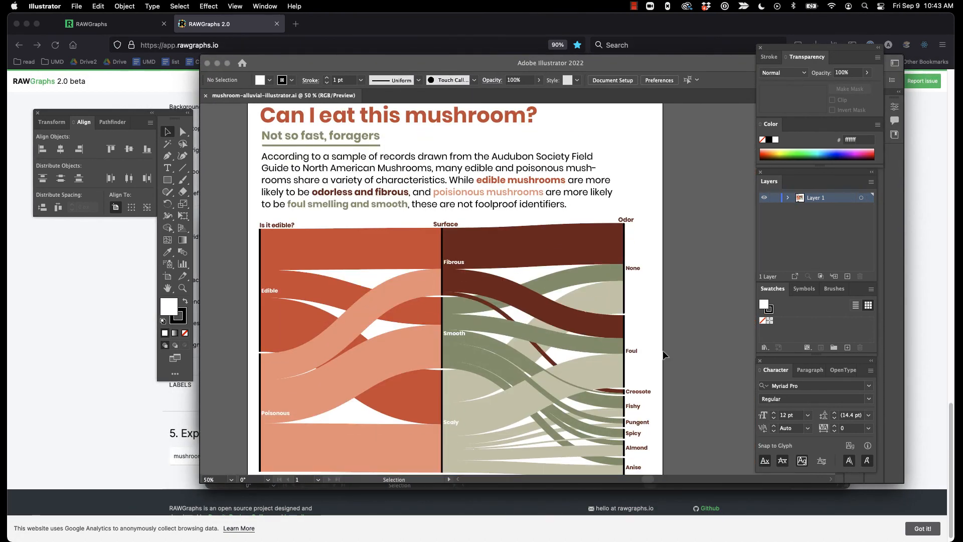
Examine the finished design in mushroom-alluvial-illustrator.ai, from the headline and color-coded intro text to the recolored flows, labels and source note
{"action": "scroll", "coordinate": [663, 351], "scroll_direction": "up", "scroll_amount": 2}
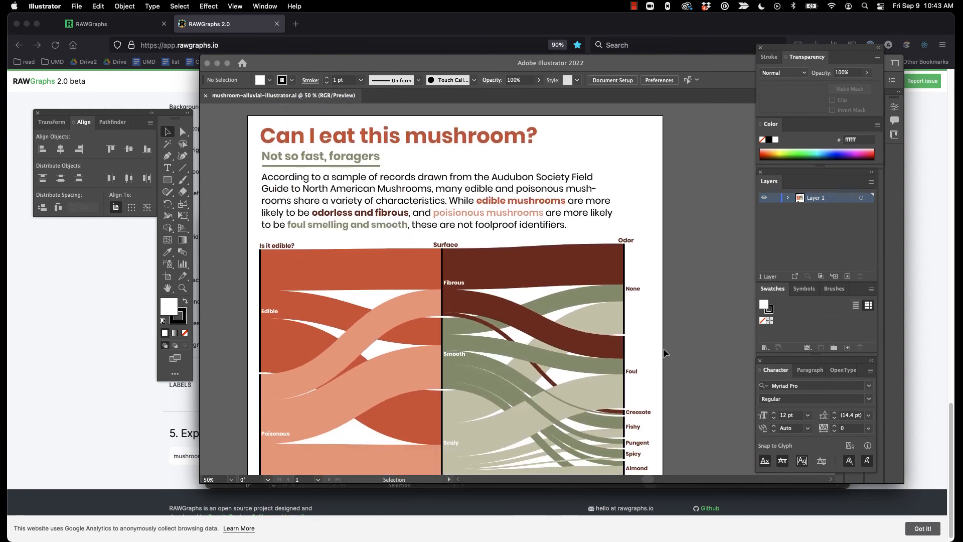
{"action": "scroll", "coordinate": [663, 353], "scroll_direction": "down", "scroll_amount": 1}
{"action": "scroll", "coordinate": [663, 353], "scroll_direction": "up", "scroll_amount": 1}
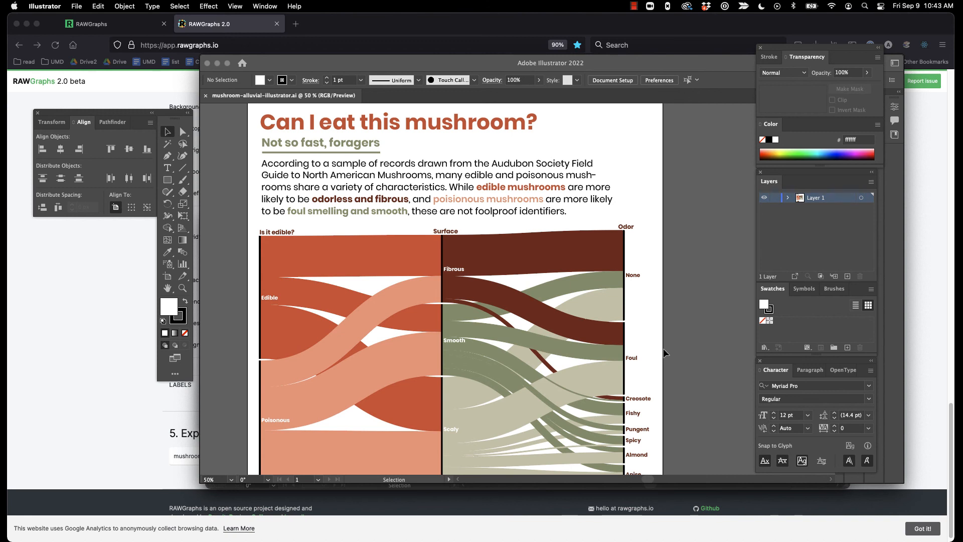
{"action": "scroll", "coordinate": [664, 348], "scroll_direction": "down", "scroll_amount": 1}
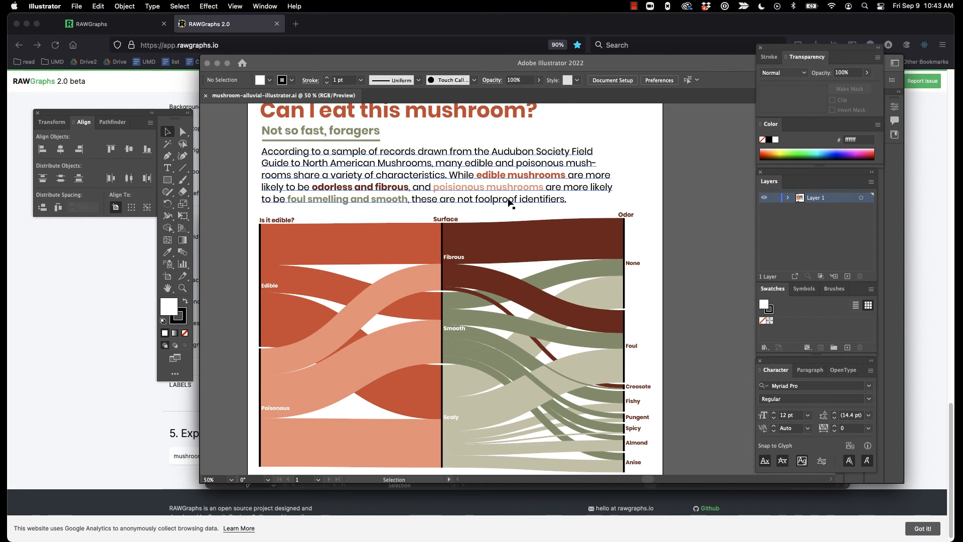
{"action": "scroll", "coordinate": [703, 318], "scroll_direction": "down", "scroll_amount": 2}
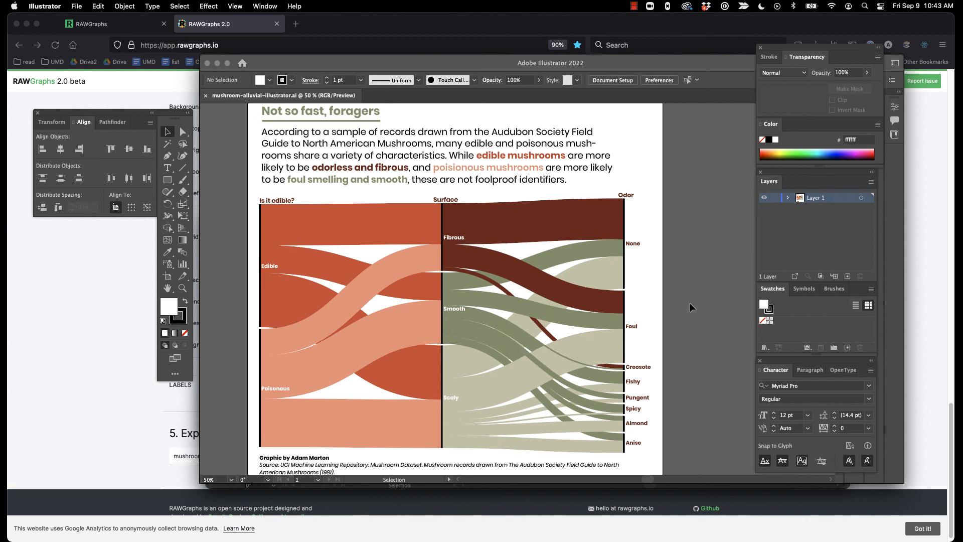
{"action": "scroll", "coordinate": [690, 302], "scroll_direction": "up", "scroll_amount": 1}
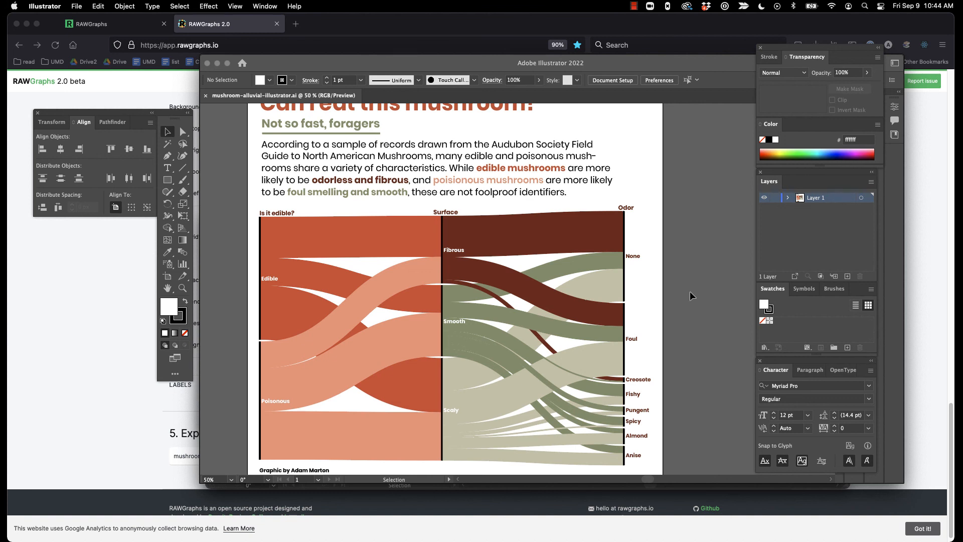
{"action": "scroll", "coordinate": [684, 284], "scroll_direction": "up", "scroll_amount": 2}
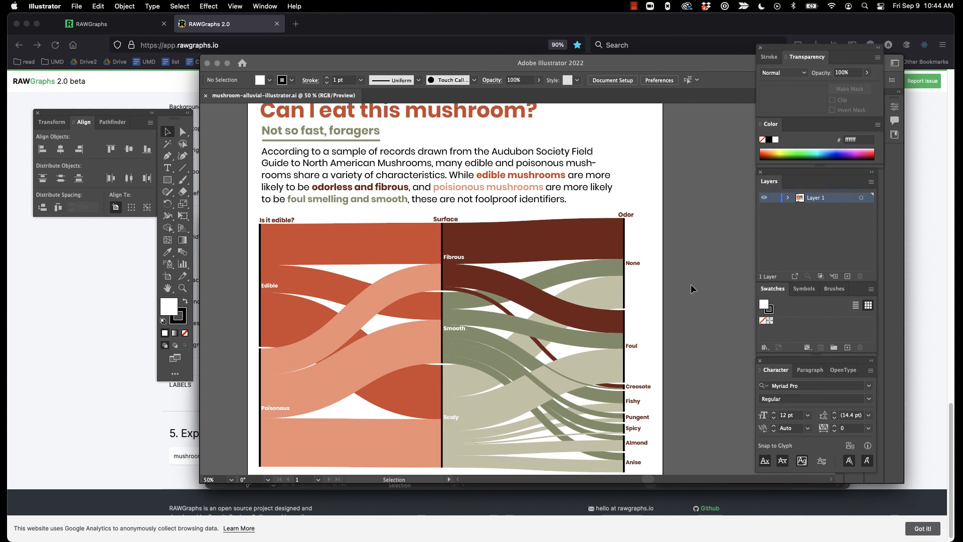
{"action": "scroll", "coordinate": [693, 283], "scroll_direction": "down", "scroll_amount": 2}
{"action": "scroll", "coordinate": [694, 284], "scroll_direction": "up", "scroll_amount": 4}
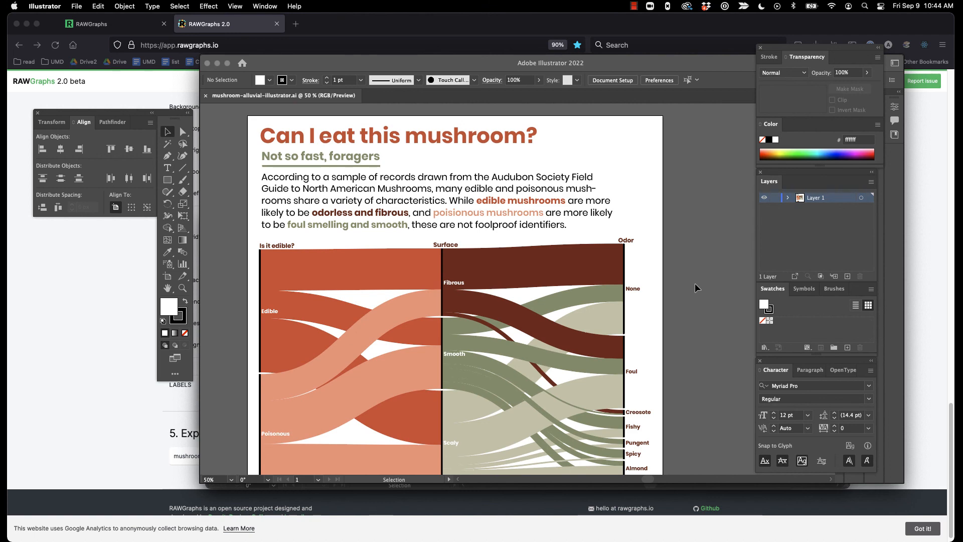
Switch to RAWGraphs in Firefox and review the chart types available in the Choose a chart section
{"action": "left_click", "coordinate": [74, 376]}
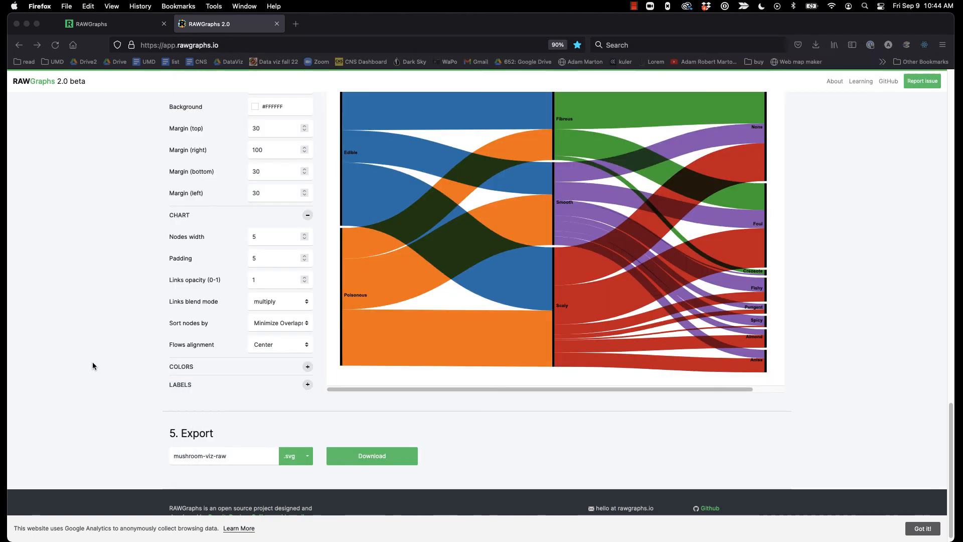
{"action": "scroll", "coordinate": [564, 324], "scroll_direction": "up", "scroll_amount": 5}
{"action": "scroll", "coordinate": [562, 323], "scroll_direction": "up", "scroll_amount": 10}
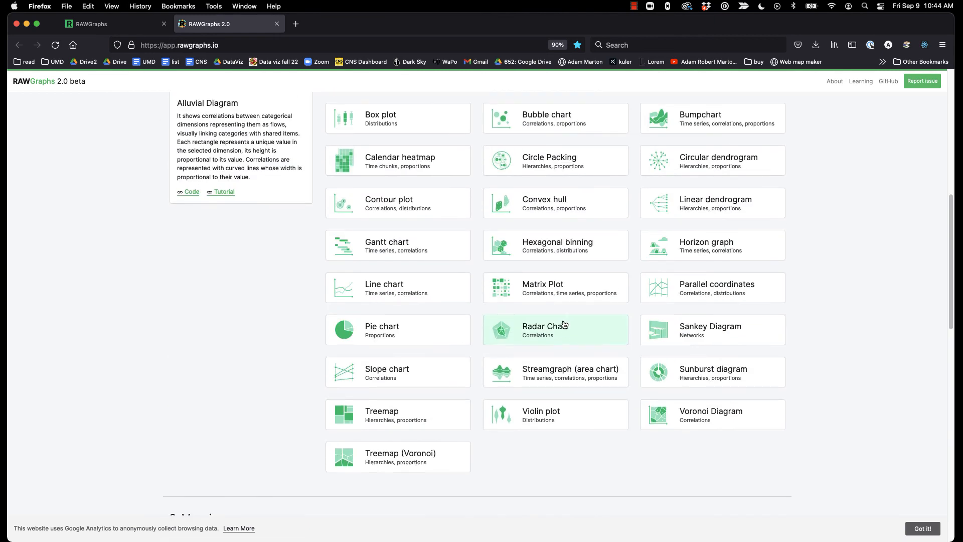
{"action": "scroll", "coordinate": [770, 306], "scroll_direction": "down", "scroll_amount": 3}
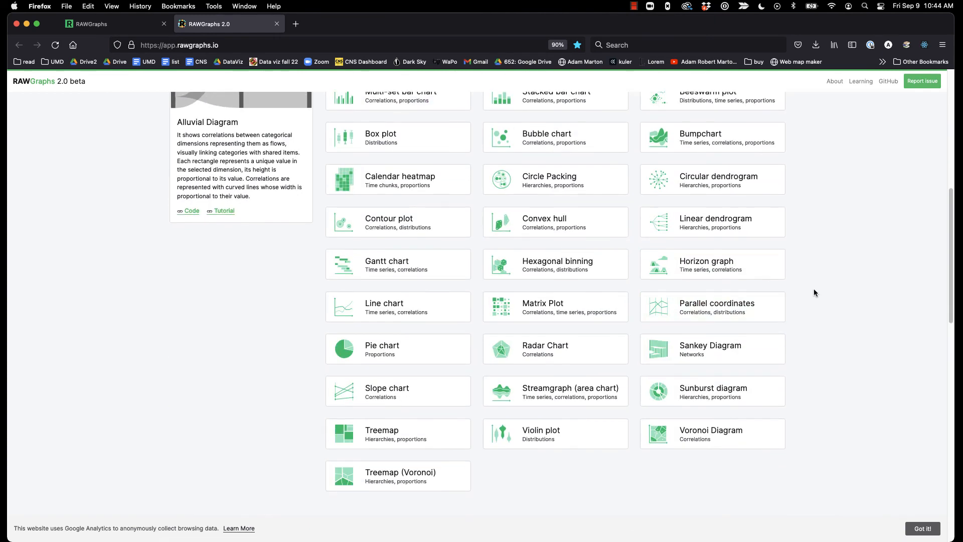
{"action": "scroll", "coordinate": [812, 289], "scroll_direction": "up", "scroll_amount": 1}
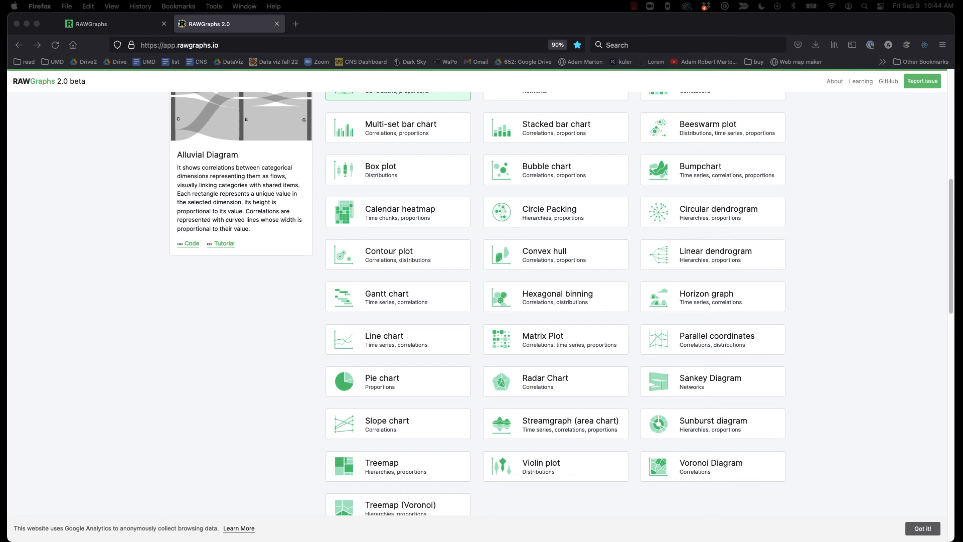
Review the lessons and recent projects of Domestika's Data Visualization and Information Design course, close its page and return to the RAWGraphs chart choices
{"action": "left_click_drag", "start_coordinate": [1, 125], "coordinate": [336, 29]}
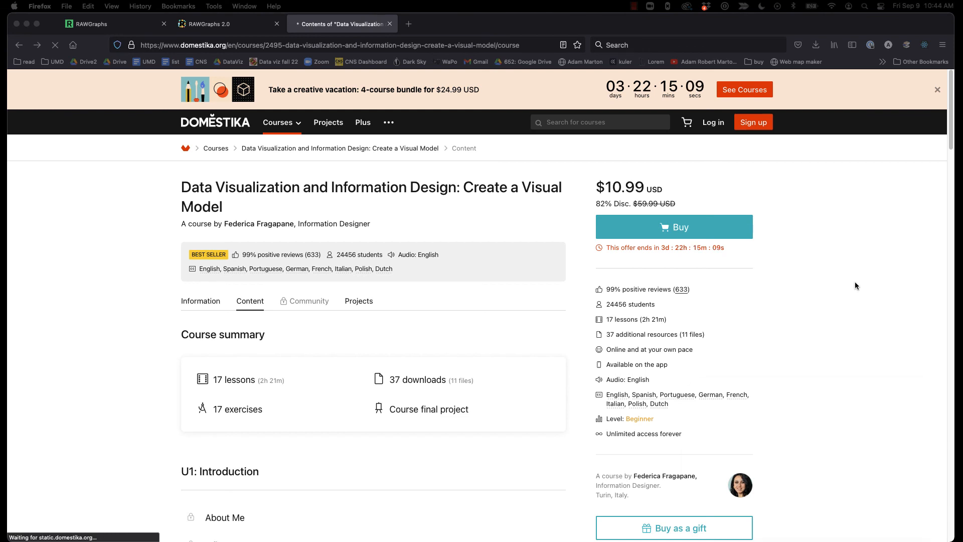
{"action": "scroll", "coordinate": [874, 332], "scroll_direction": "down", "scroll_amount": 1}
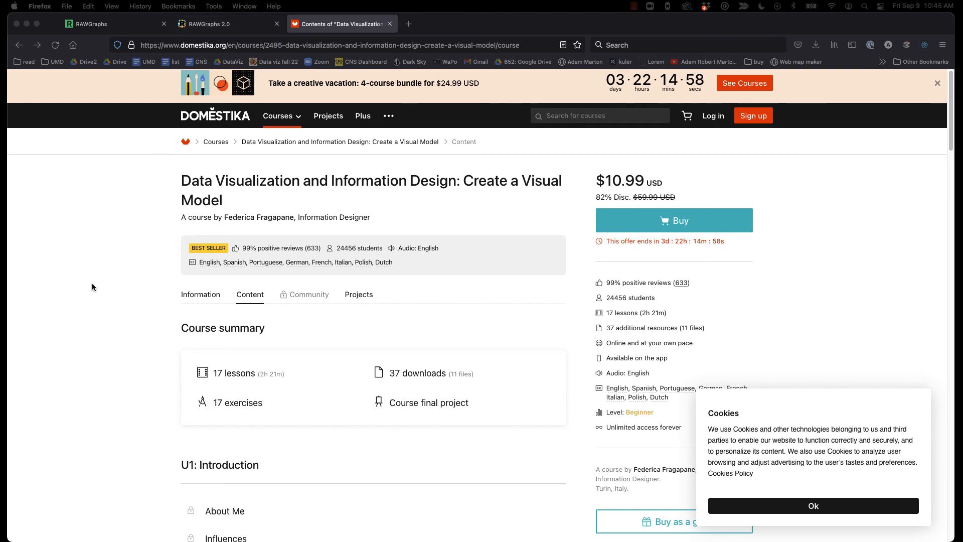
{"action": "scroll", "coordinate": [93, 287], "scroll_direction": "down", "scroll_amount": 15}
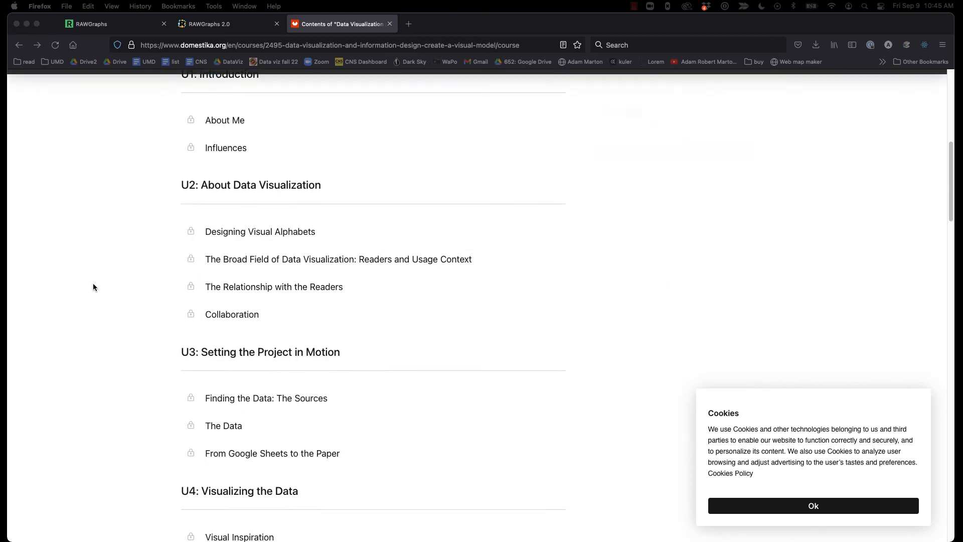
{"action": "scroll", "coordinate": [93, 287], "scroll_direction": "down", "scroll_amount": 10}
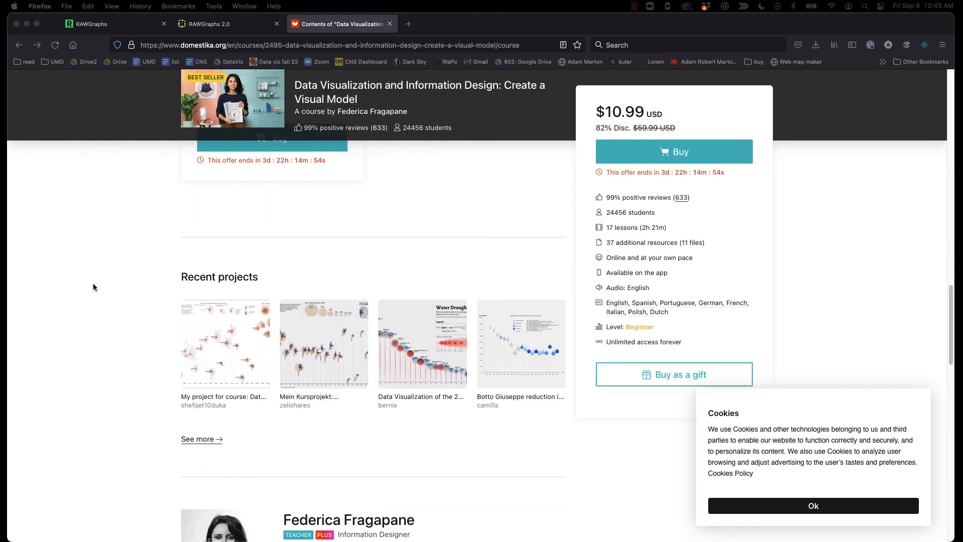
{"action": "scroll", "coordinate": [93, 287], "scroll_direction": "down", "scroll_amount": 3}
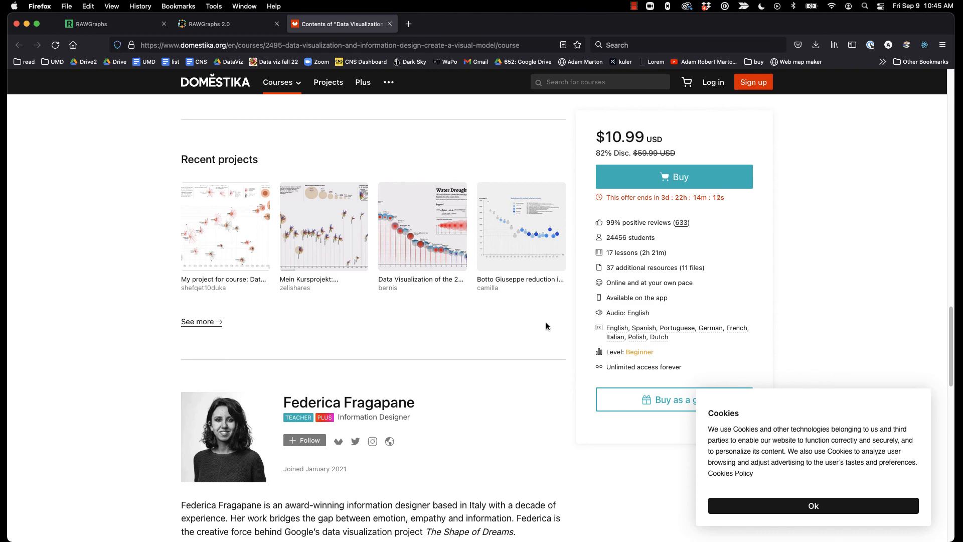
{"action": "scroll", "coordinate": [546, 322], "scroll_direction": "down", "scroll_amount": 6}
{"action": "scroll", "coordinate": [546, 322], "scroll_direction": "up", "scroll_amount": 5}
{"action": "scroll", "coordinate": [546, 326], "scroll_direction": "up", "scroll_amount": 2}
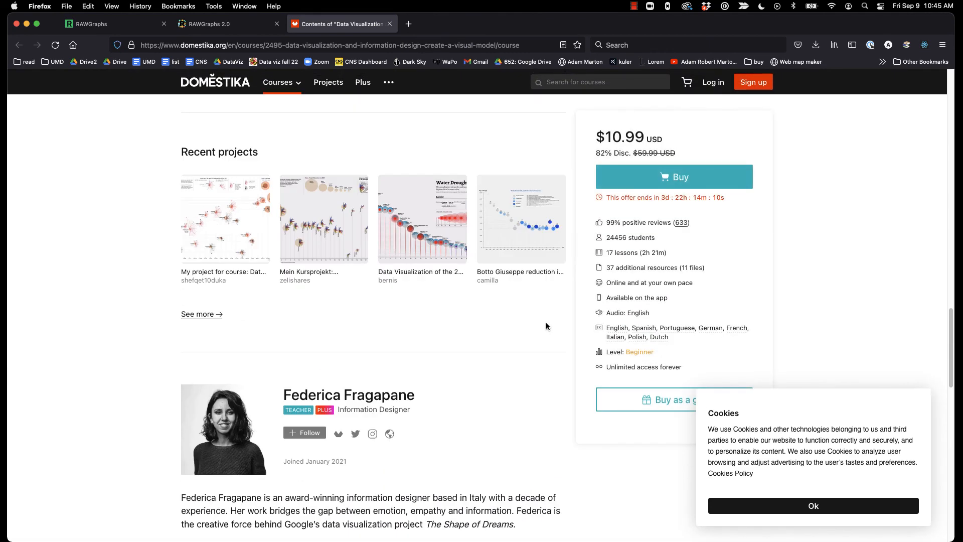
{"action": "scroll", "coordinate": [547, 326], "scroll_direction": "up", "scroll_amount": 15}
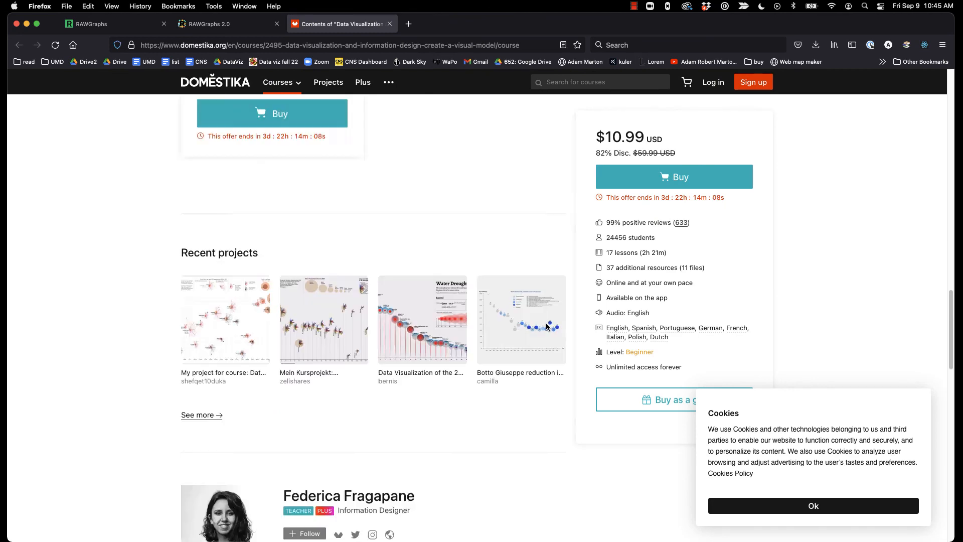
{"action": "scroll", "coordinate": [547, 326], "scroll_direction": "up", "scroll_amount": 6}
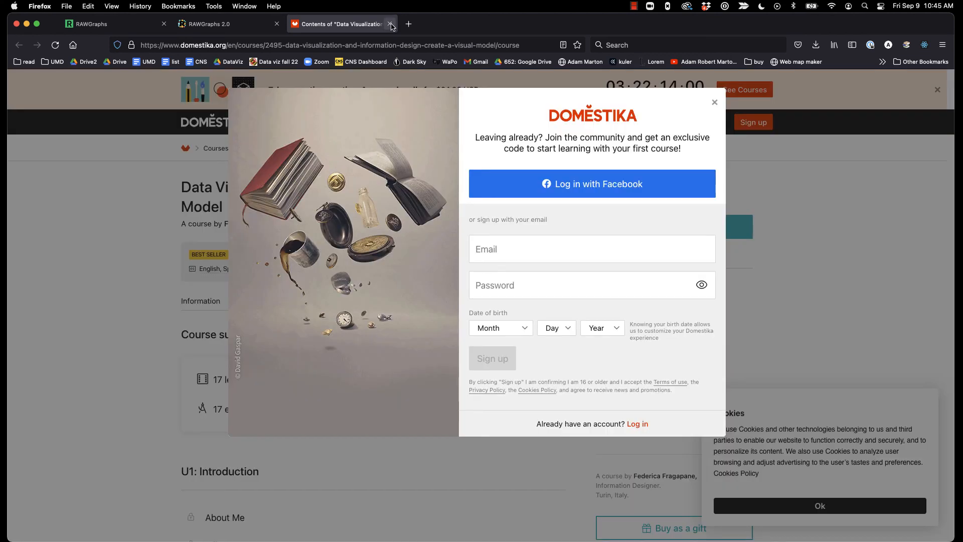
{"action": "left_click", "coordinate": [391, 24]}
{"action": "scroll", "coordinate": [842, 266], "scroll_direction": "up", "scroll_amount": 10}
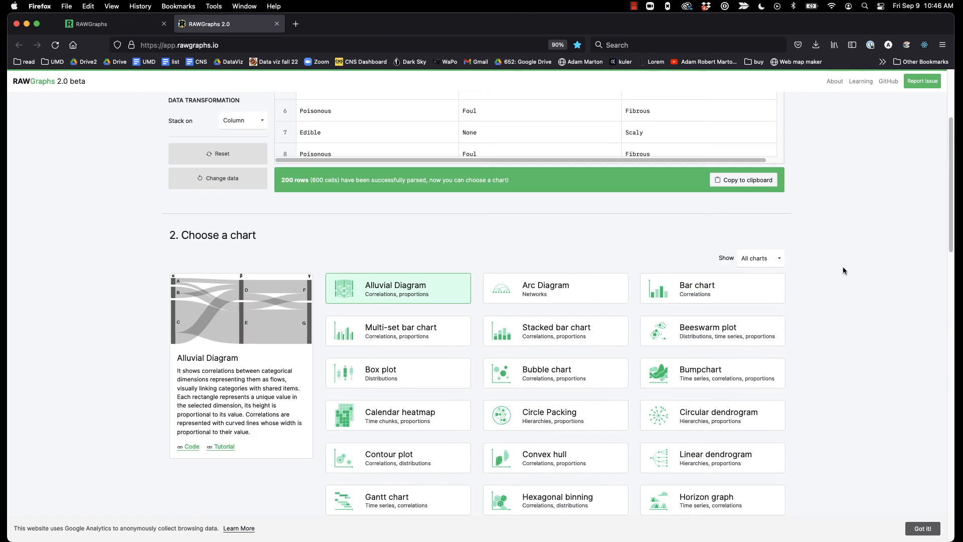